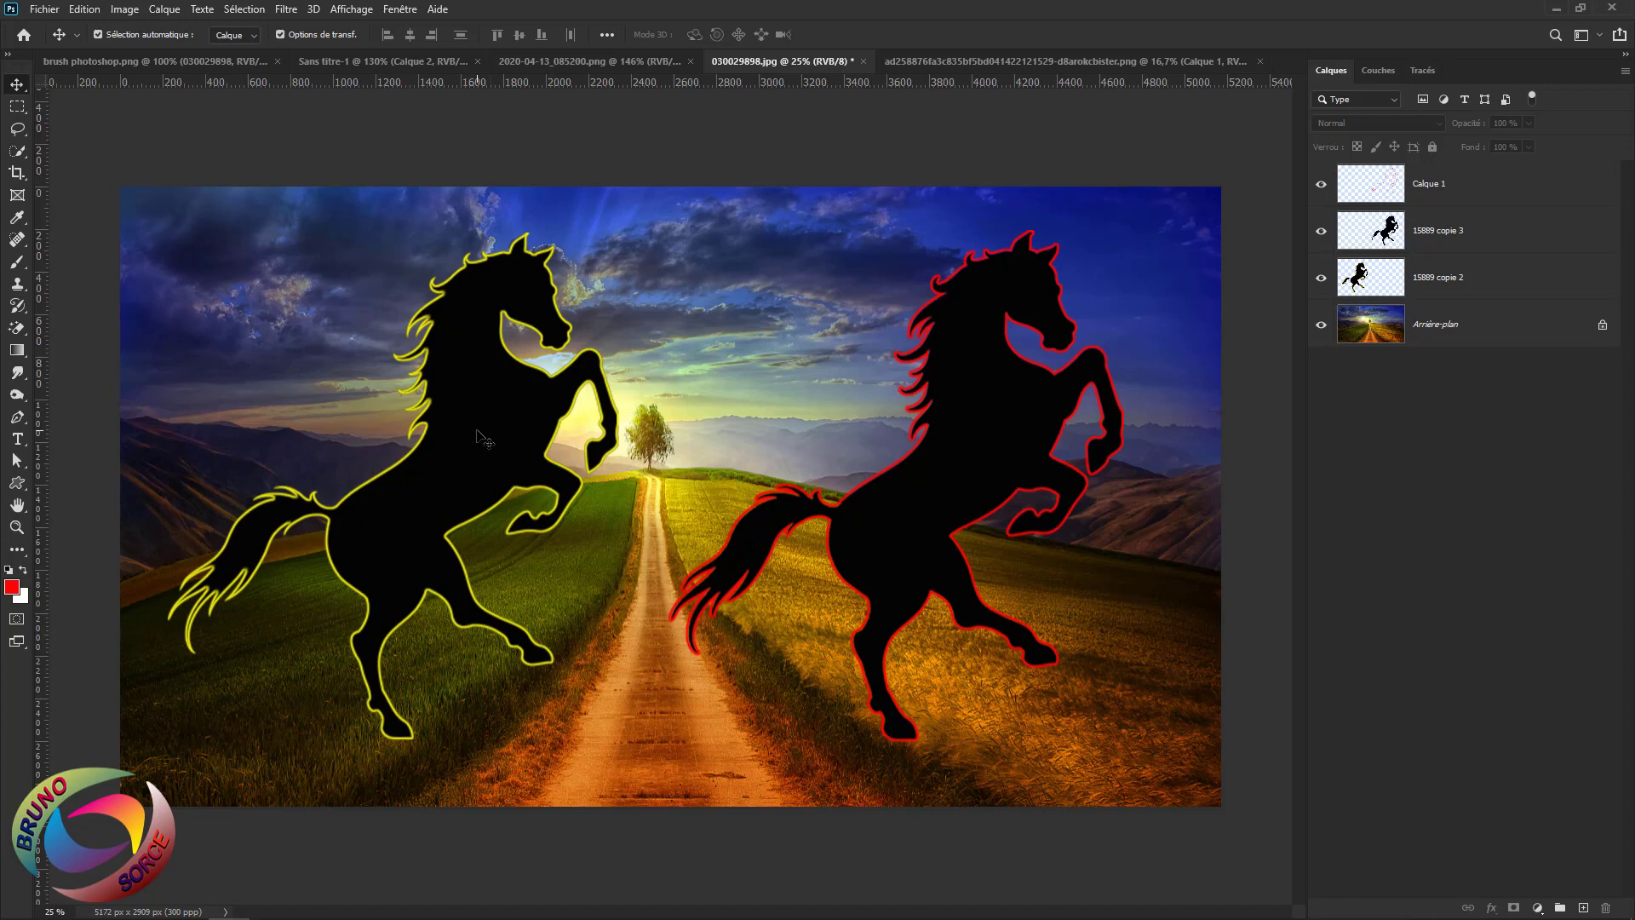
Move the yellow-outlined horse slightly upward from its original position in the landscape
{"action": "left_click_drag", "start_coordinate": [476, 429], "coordinate": [462, 399]}
{"action": "mouse_move", "coordinate": [465, 336]}
{"action": "left_mouse_down"}
{"action": "mouse_move", "coordinate": [495, 408]}
{"action": "mouse_move", "coordinate": [465, 336]}
{"action": "mouse_move", "coordinate": [472, 385]}
{"action": "mouse_move", "coordinate": [466, 351]}
{"action": "left_mouse_up"}
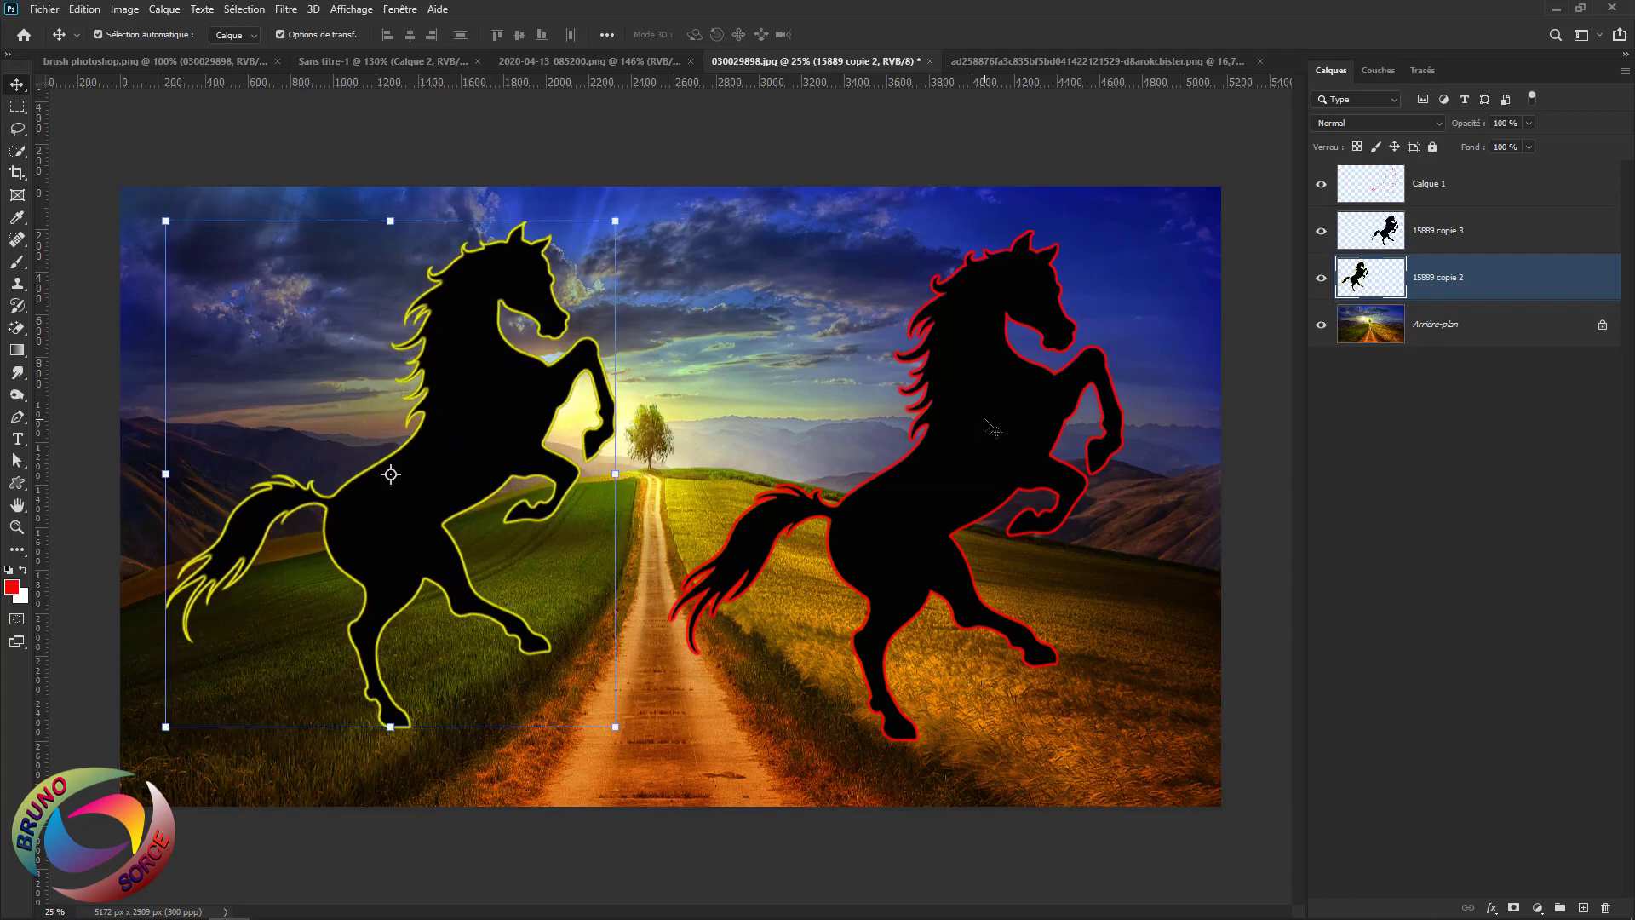
Hide and show layer 15889 copie 3 to examine the red outline held on the separate layer Calque 1
{"action": "left_click", "coordinate": [992, 428]}
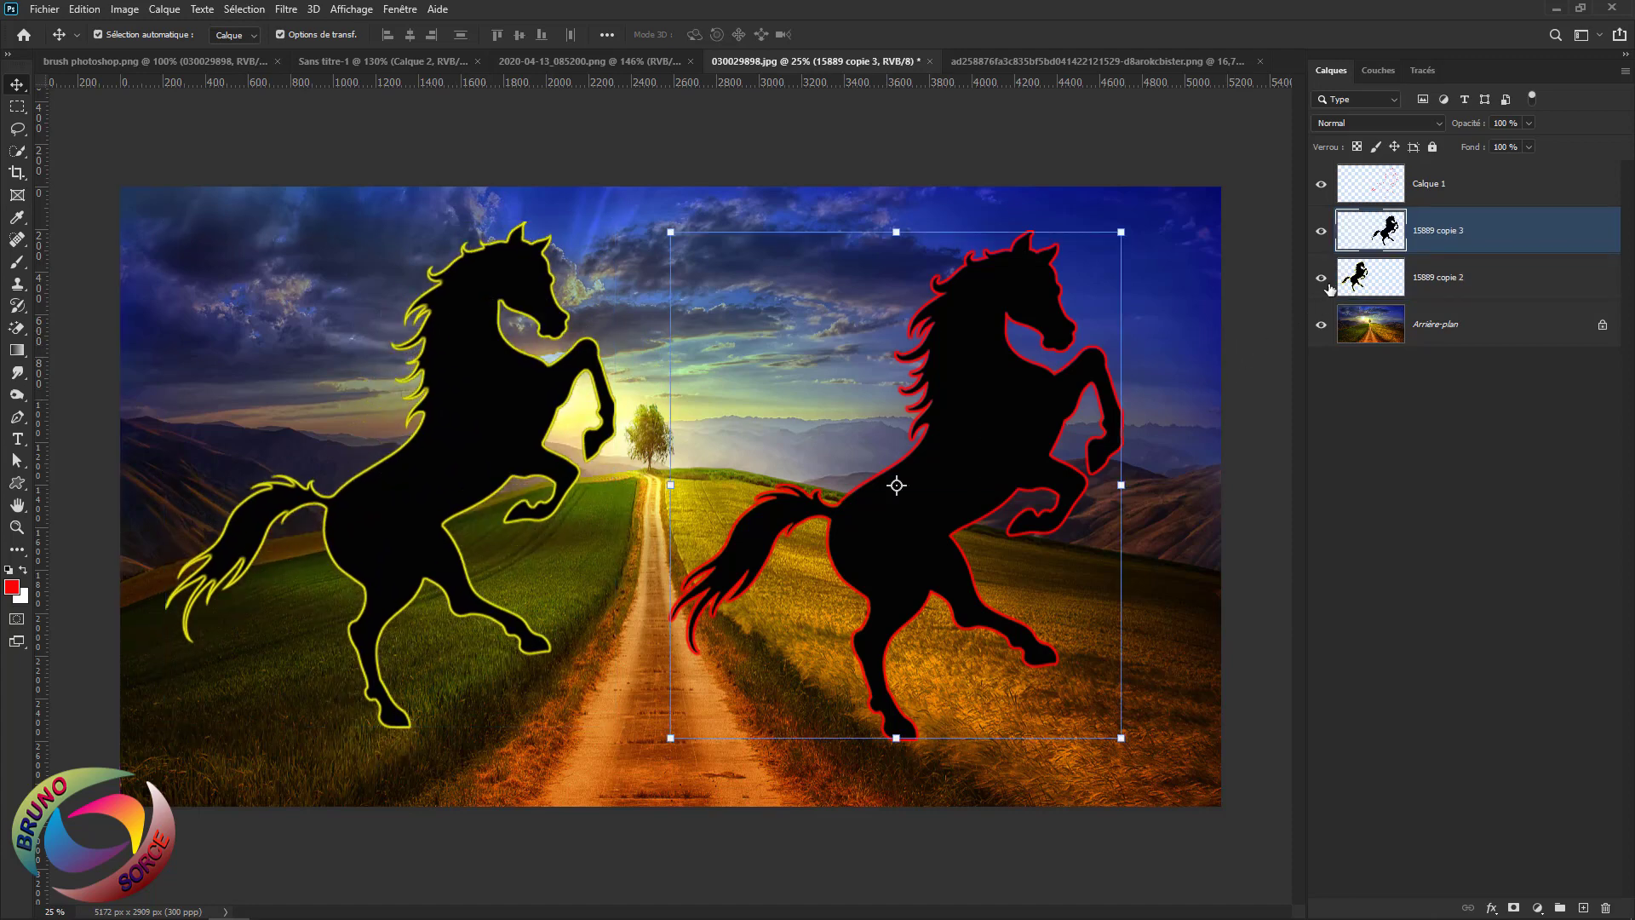
{"action": "left_click", "coordinate": [1322, 233]}
{"action": "left_click", "coordinate": [1321, 233]}
{"action": "left_click", "coordinate": [1052, 452]}
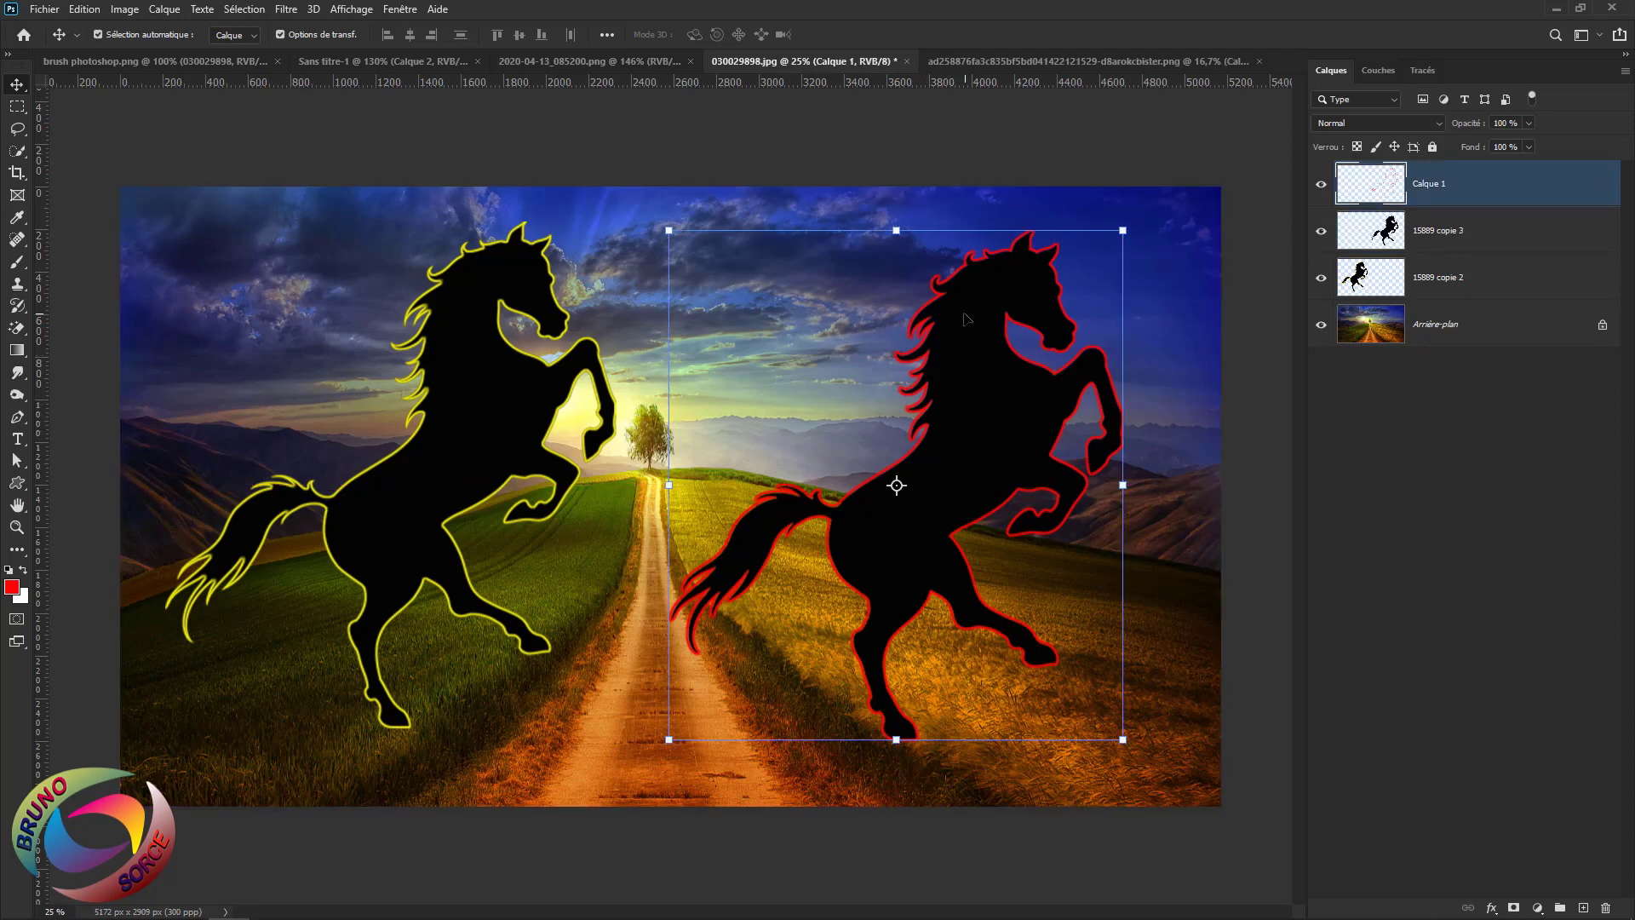
Move the black horse off its red outline, shift the outline separately, and undo both moves
{"action": "left_click_drag", "start_coordinate": [984, 430], "coordinate": [792, 417]}
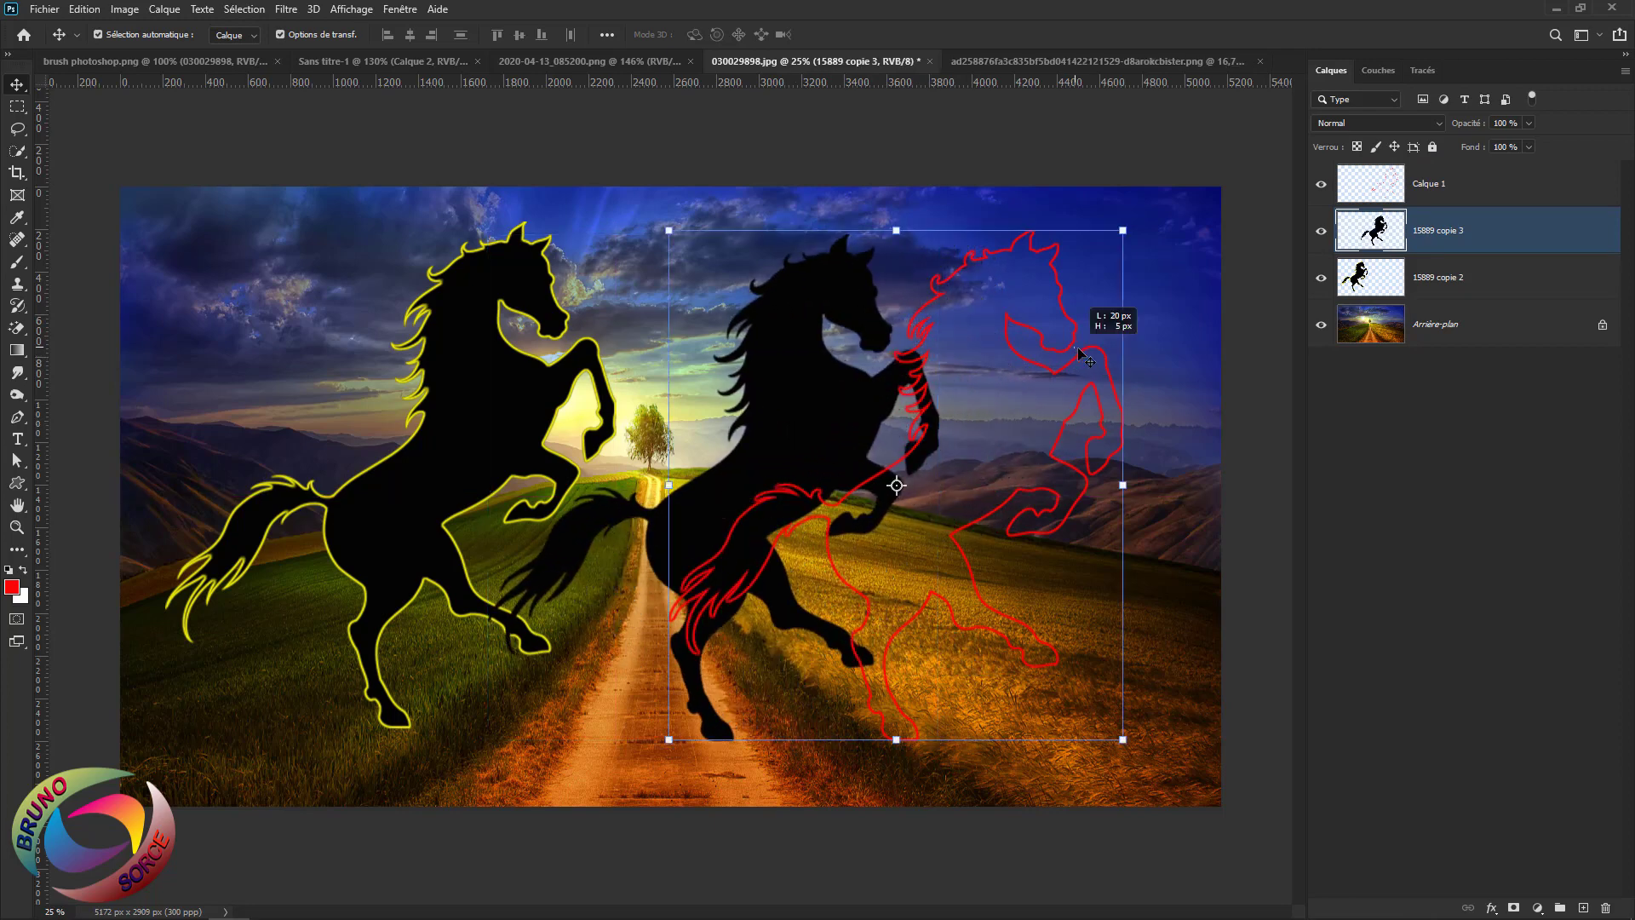
{"action": "left_click", "coordinate": [1082, 356]}
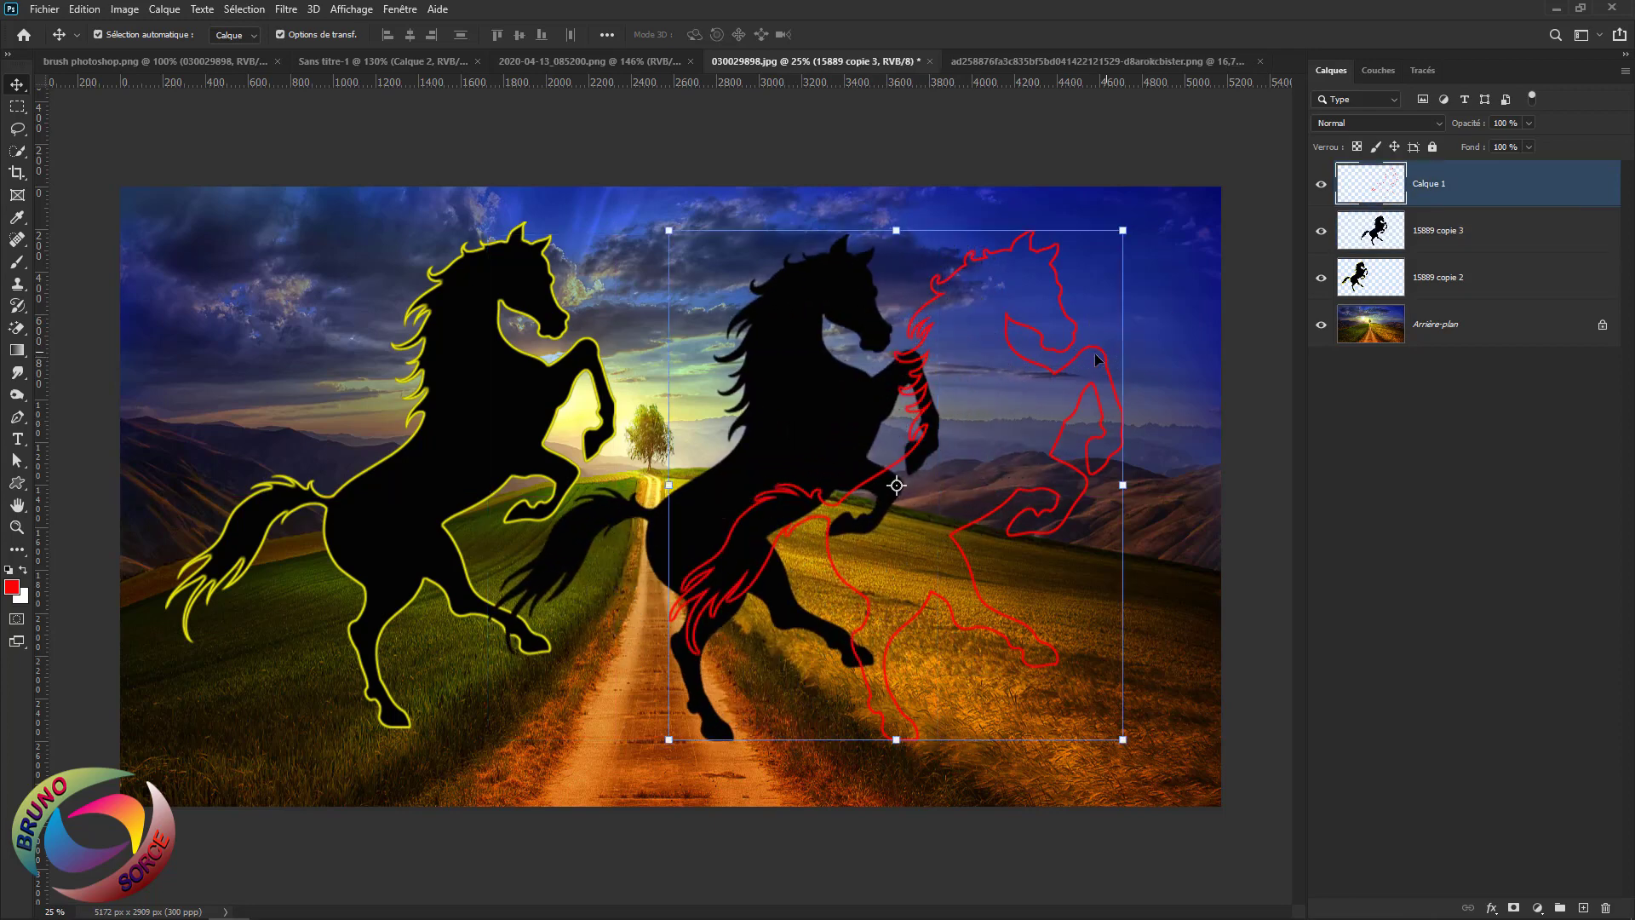
{"action": "left_click", "coordinate": [1061, 381]}
{"action": "left_click_drag", "start_coordinate": [1050, 375], "coordinate": [1112, 379]}
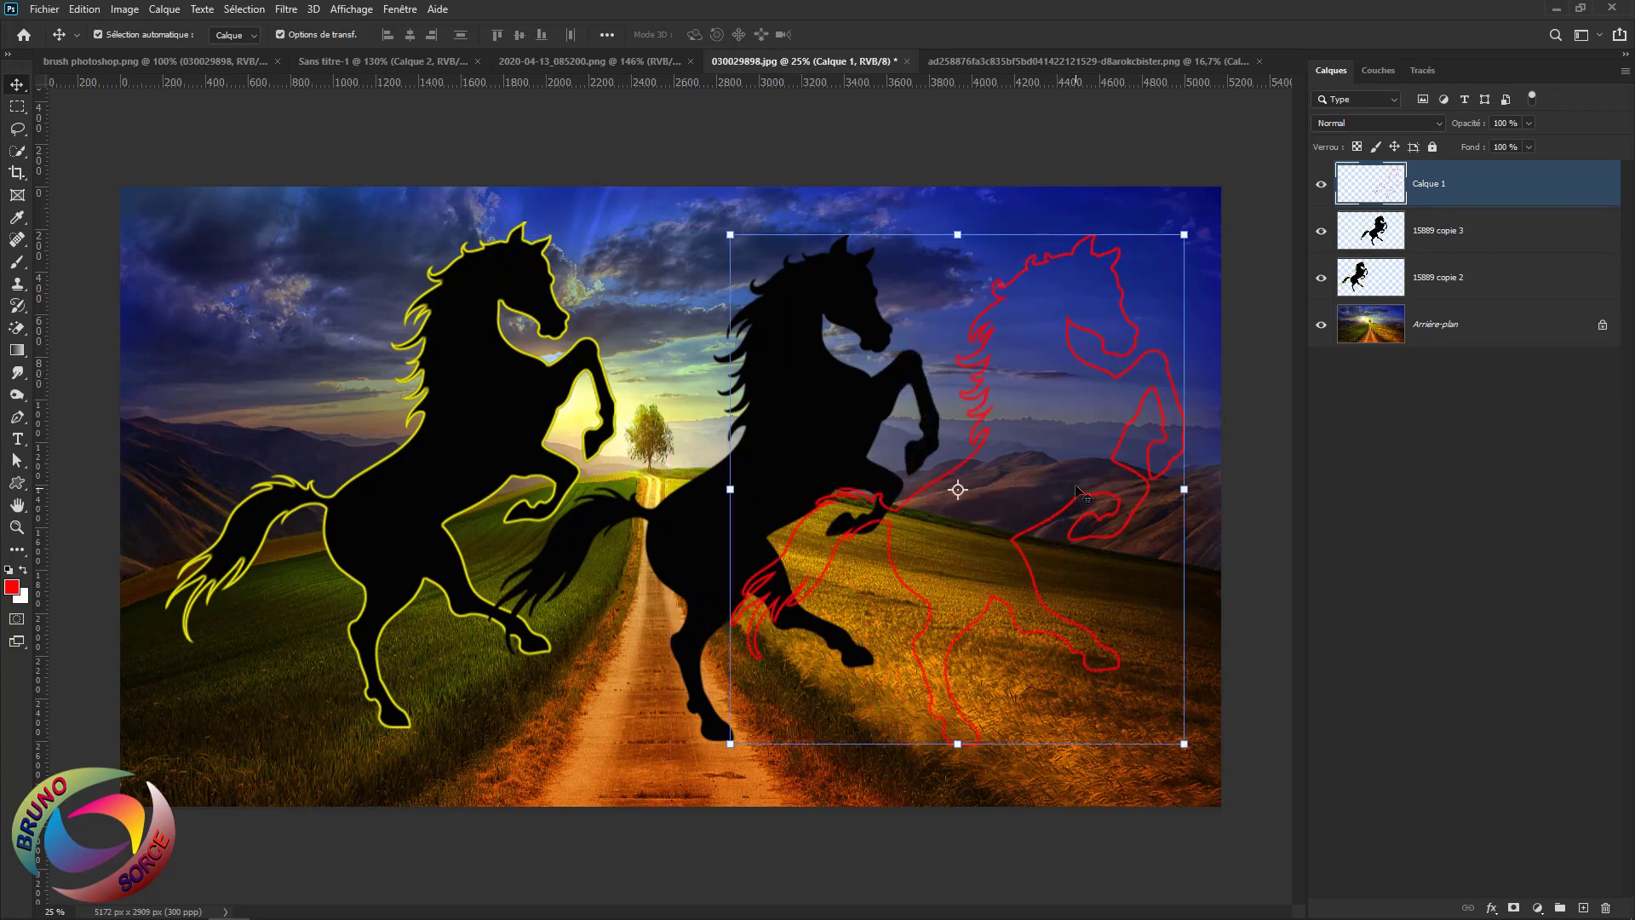
{"action": "key", "text": "ctrl+z"}
{"action": "key", "text": "ctrl+z"}
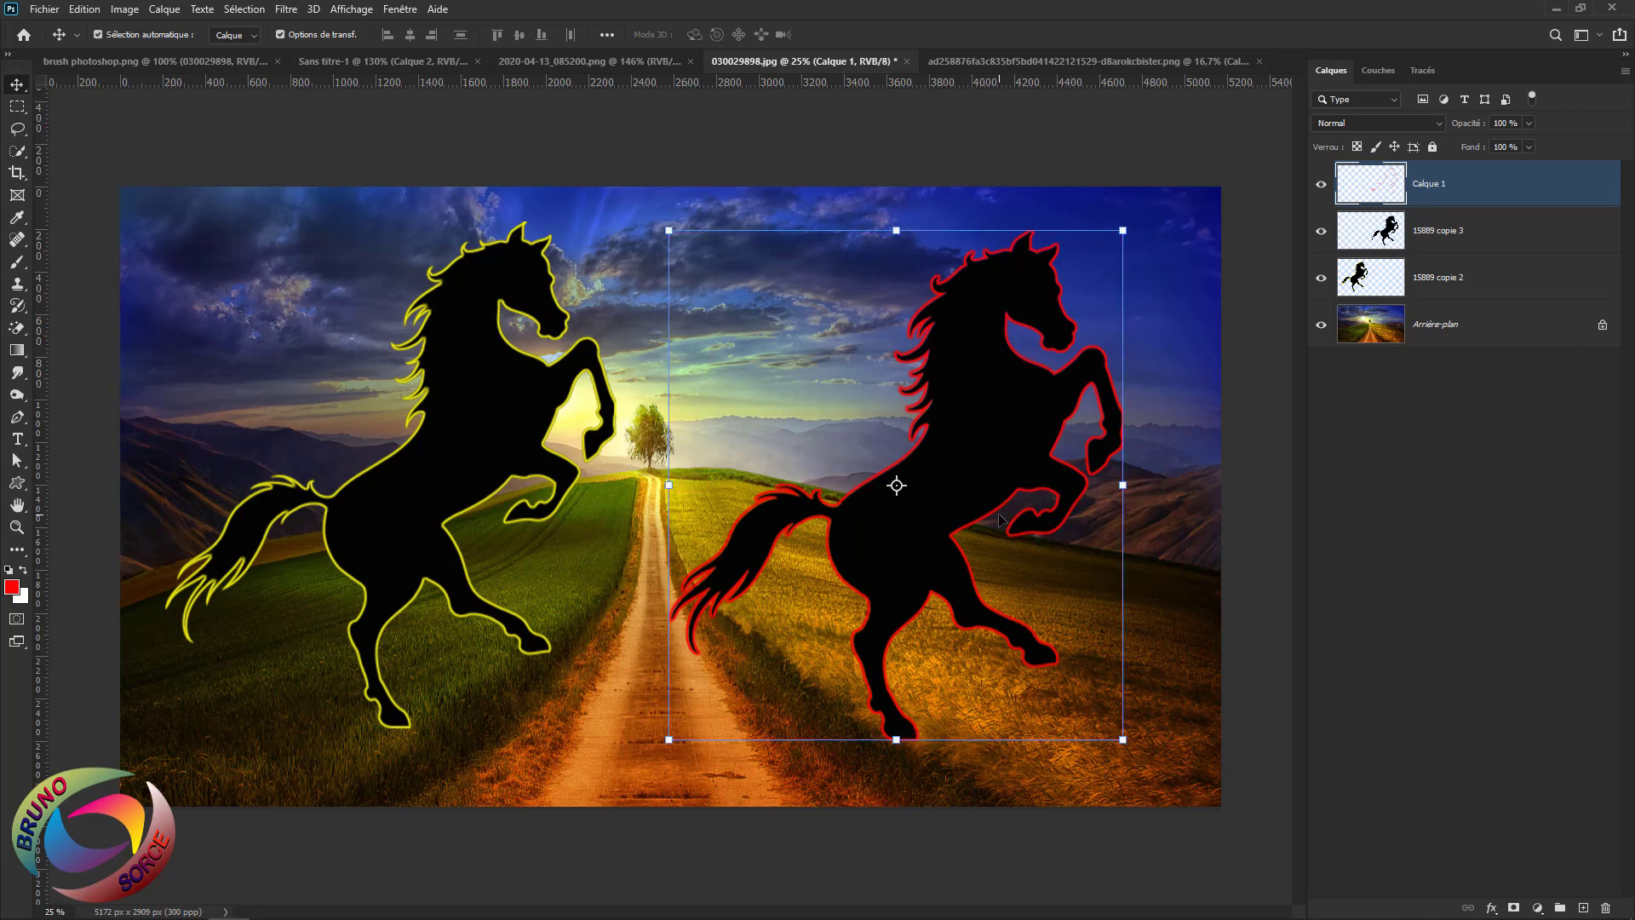
Move the yellow-outlined horse together with its outline and undo the move
{"action": "left_click", "coordinate": [488, 452]}
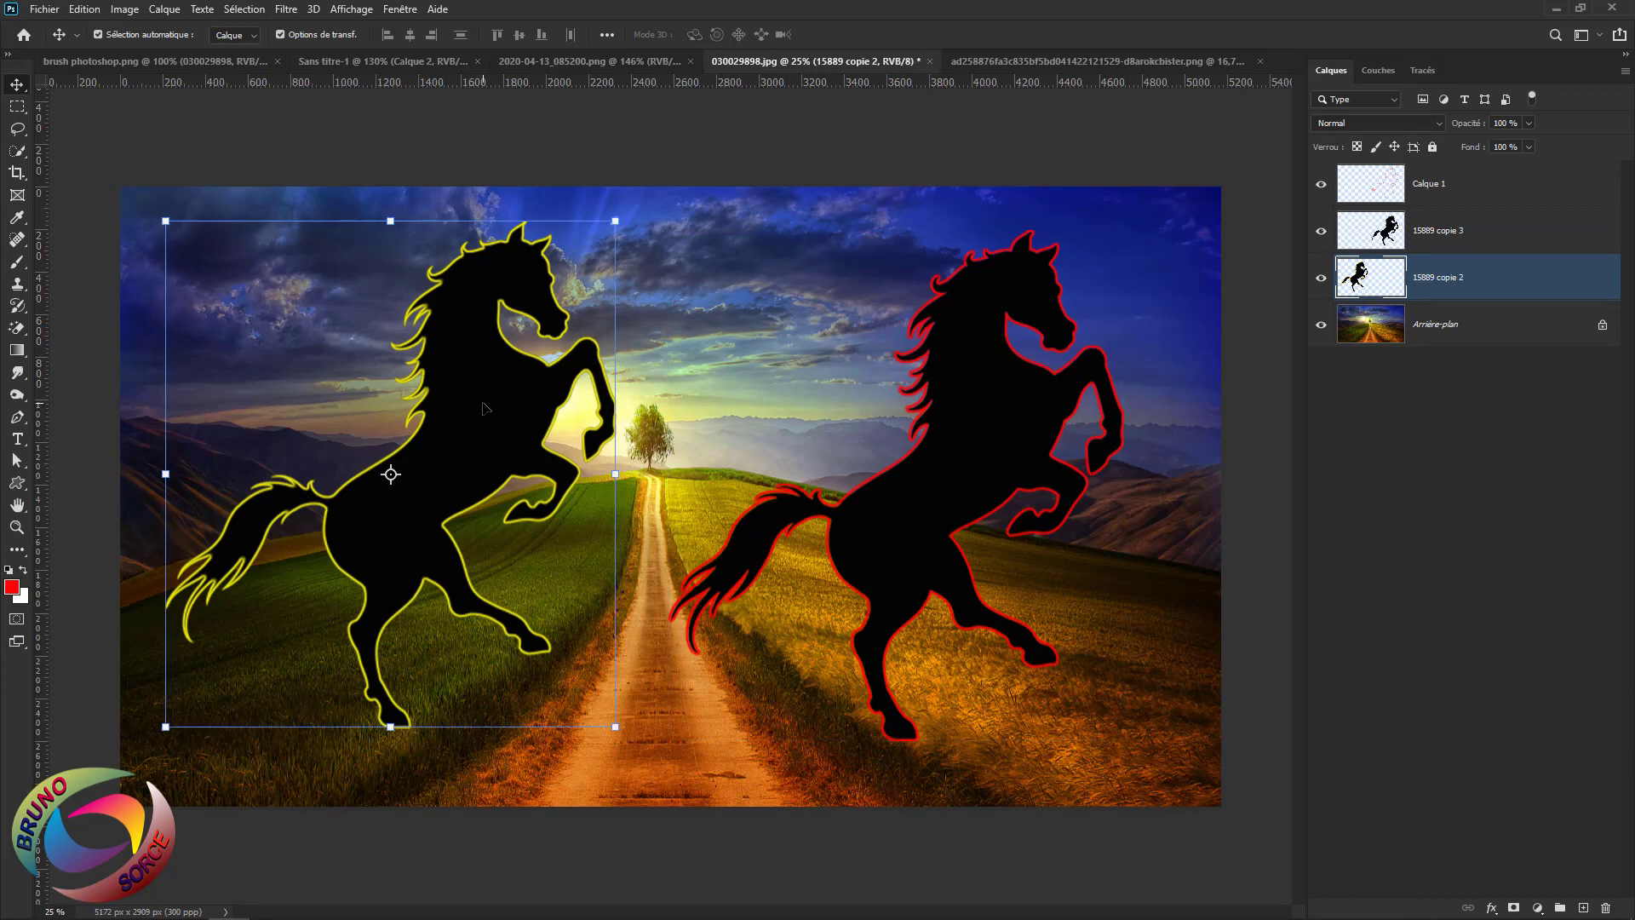
{"action": "left_click_drag", "start_coordinate": [487, 413], "coordinate": [517, 444]}
{"action": "key", "text": "ctrl+z"}
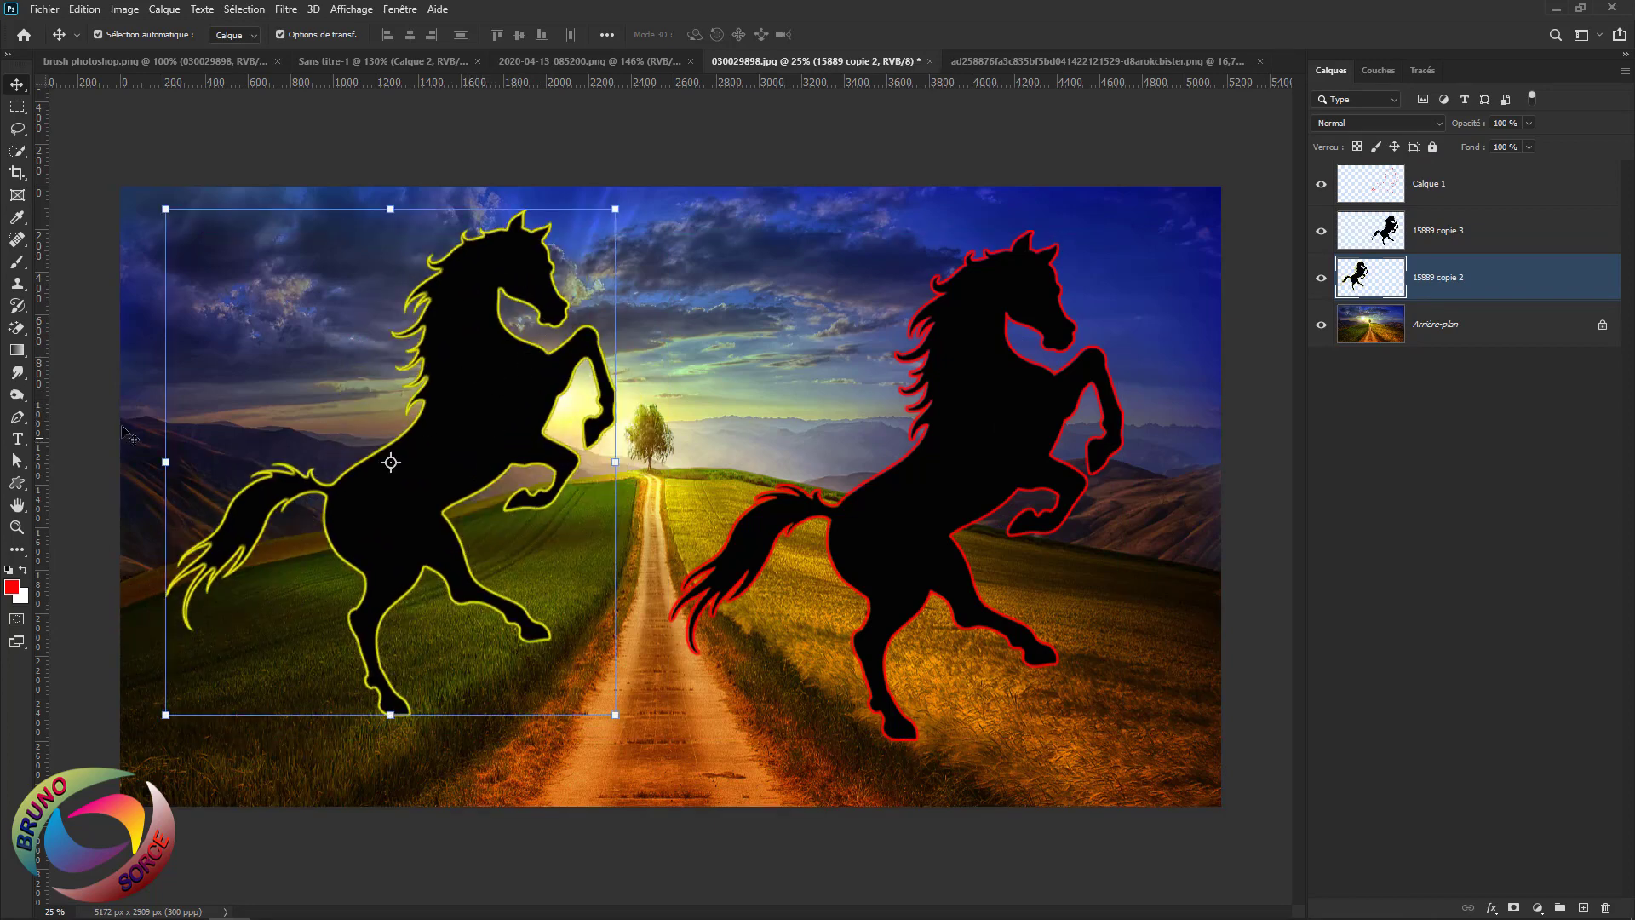
Erase the black fill of the yellow-outlined horse with the Magic Eraser, inspect the remaining outline, and undo the erasure
{"action": "left_click", "coordinate": [17, 329]}
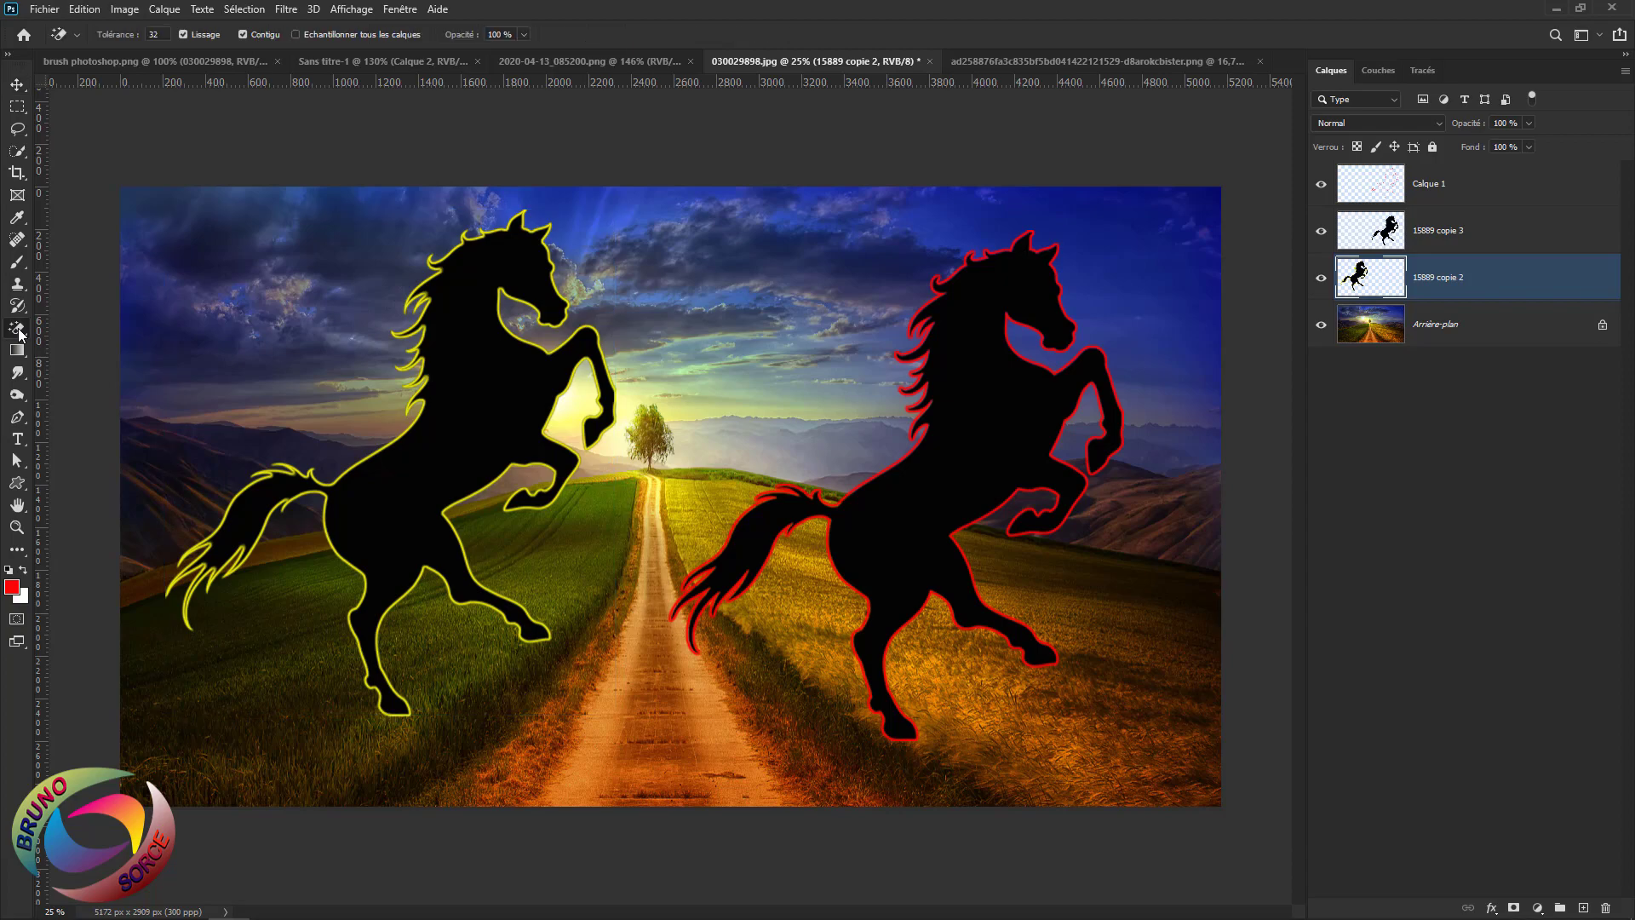
{"action": "left_click", "coordinate": [451, 440]}
{"action": "scroll", "coordinate": [383, 417], "scroll_direction": "up", "scroll_amount": 5}
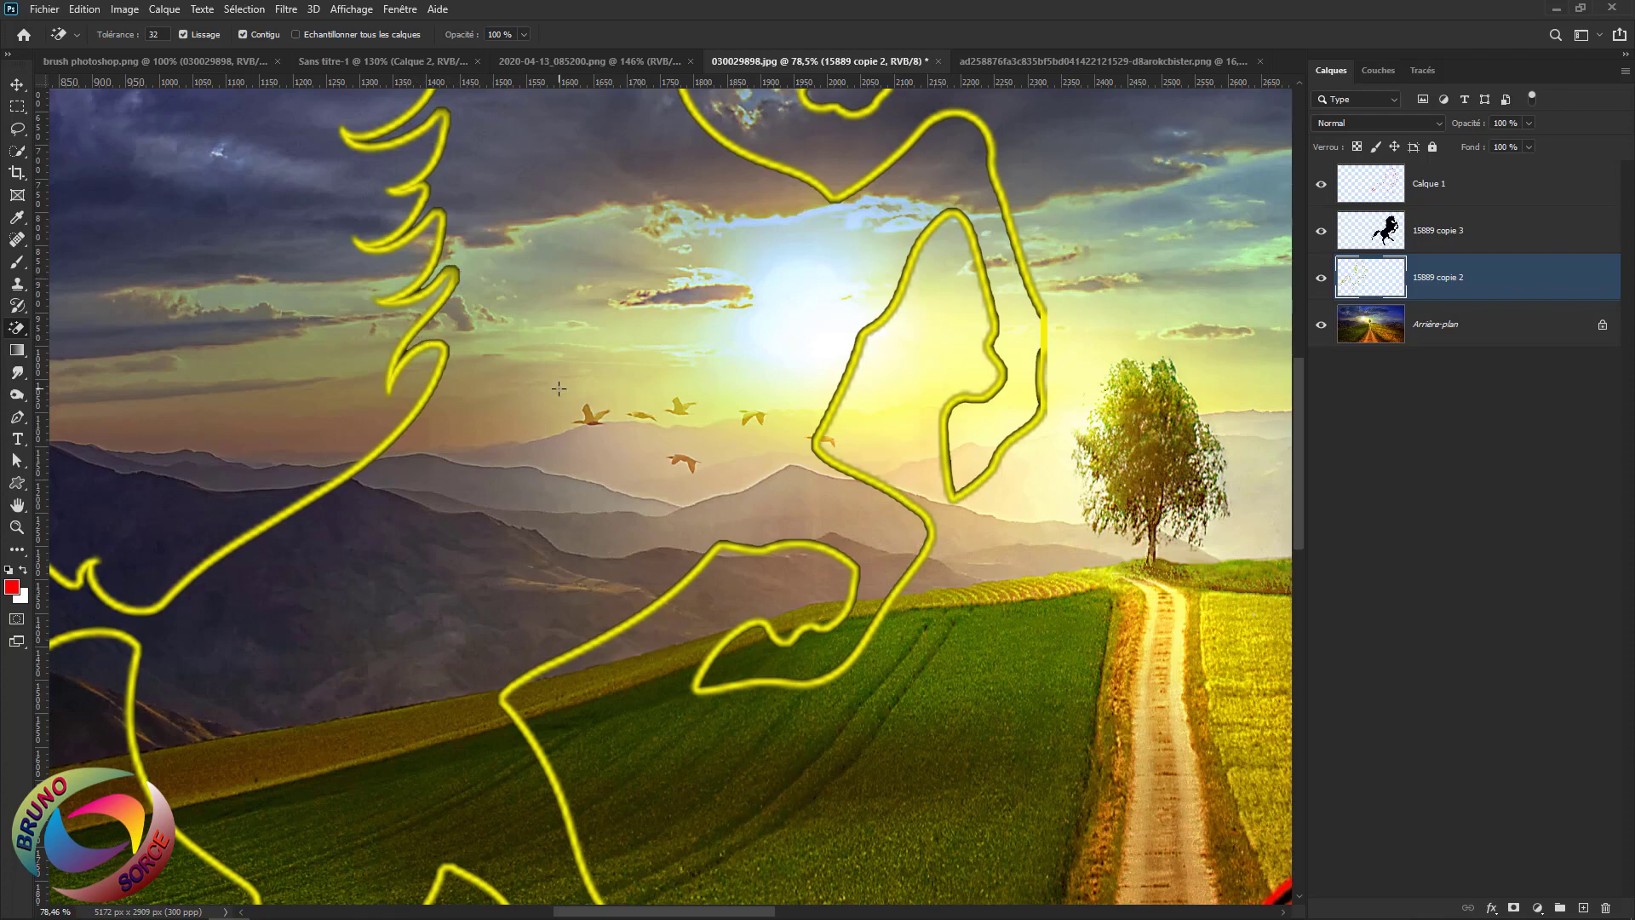
{"action": "scroll", "coordinate": [559, 388], "scroll_direction": "down", "scroll_amount": 5}
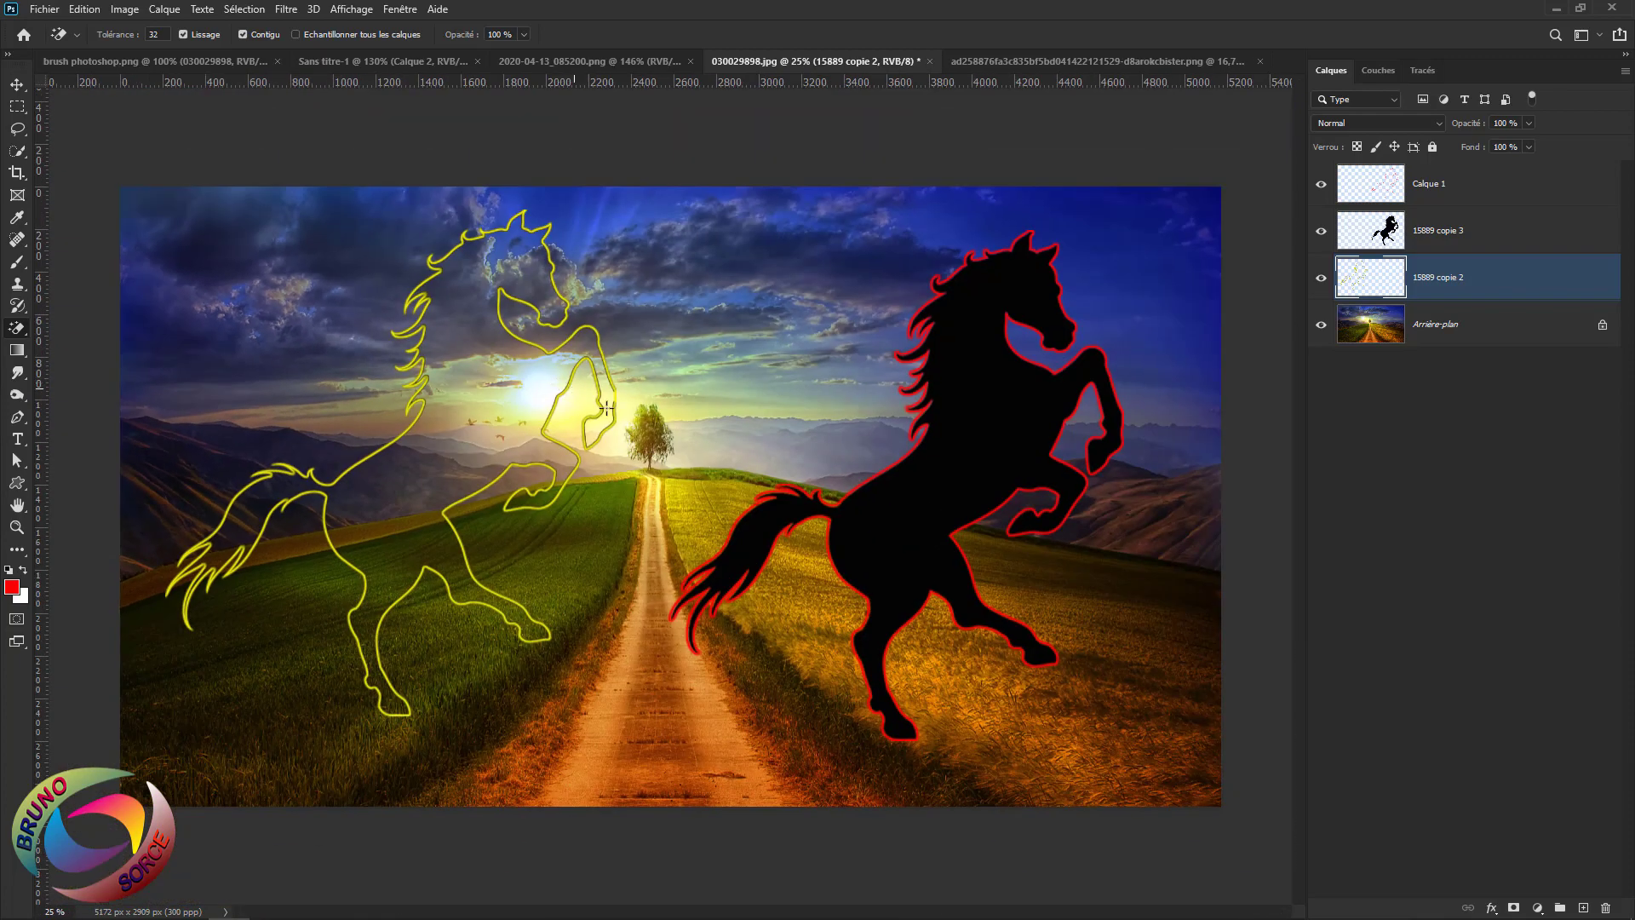
{"action": "key", "text": "ctrl+z"}
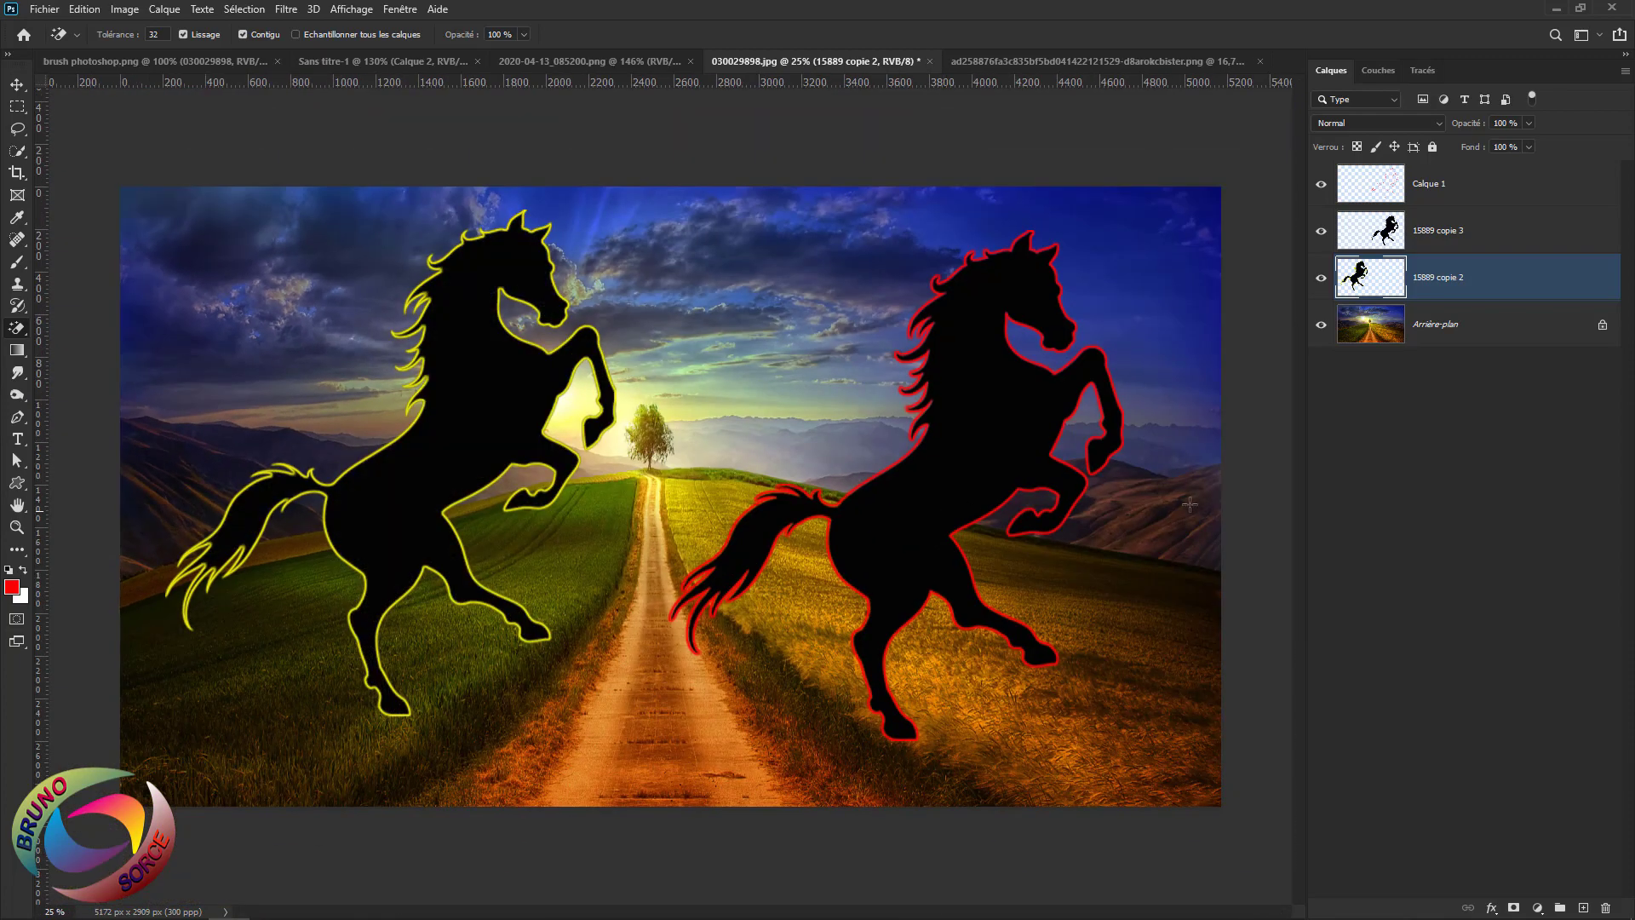
Hide layer 15889 copie 3 and examine the red outline on Calque 1 up close
{"action": "left_click", "coordinate": [1323, 230]}
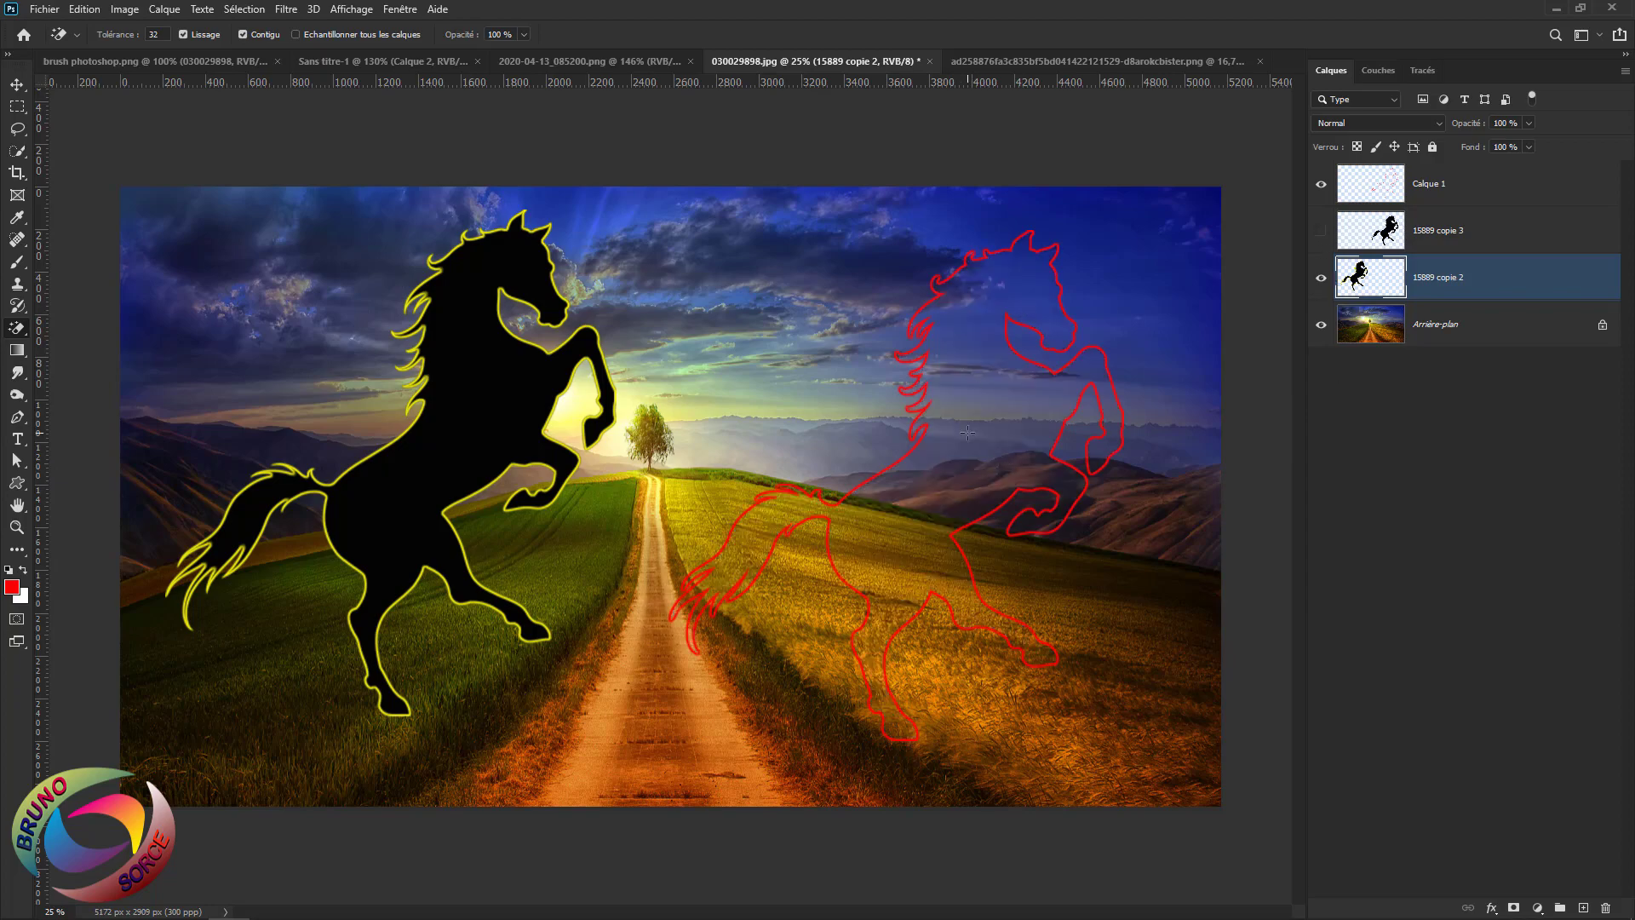
{"action": "scroll", "coordinate": [968, 433], "scroll_direction": "up", "scroll_amount": 5}
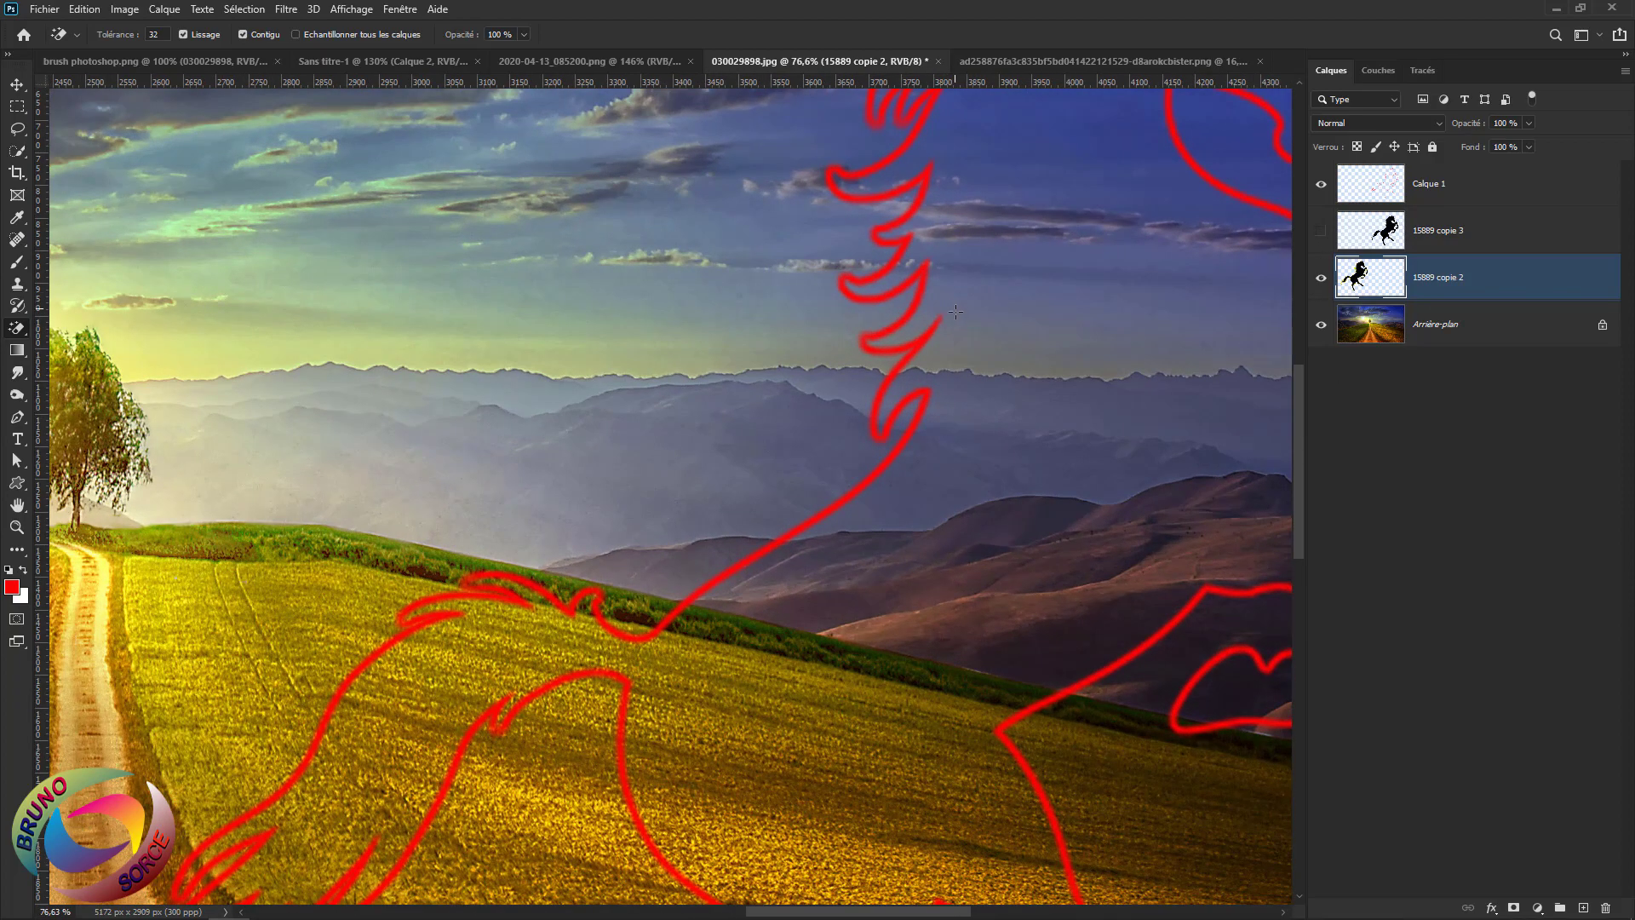
{"action": "scroll", "coordinate": [958, 315], "scroll_direction": "down", "scroll_amount": 4}
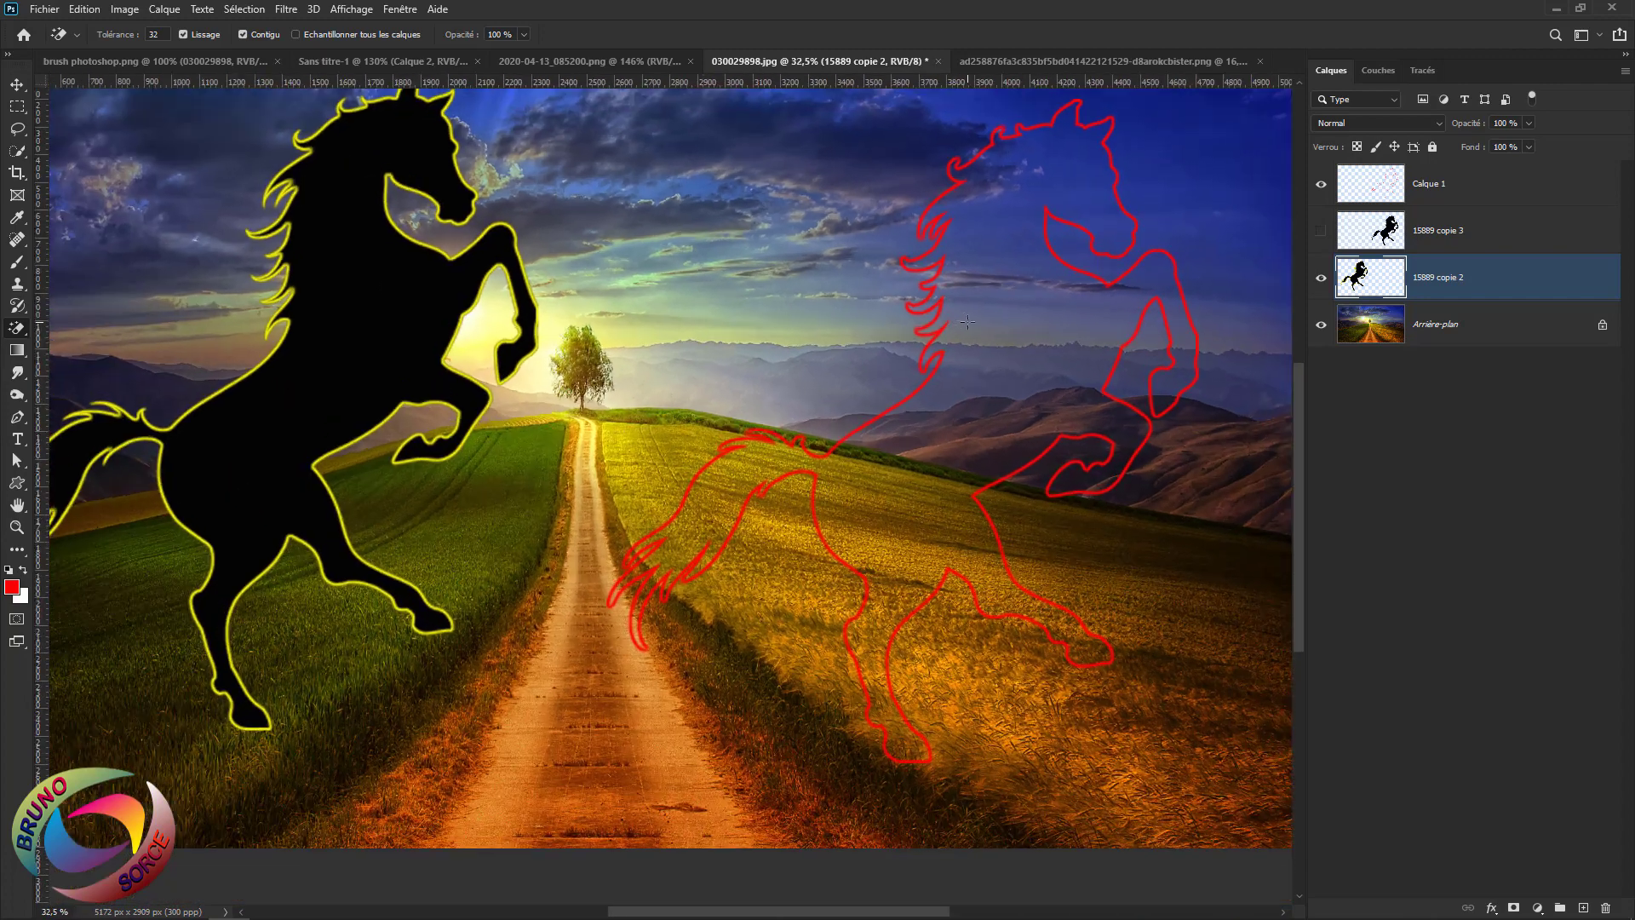
{"action": "scroll", "coordinate": [967, 322], "scroll_direction": "down", "scroll_amount": 1}
{"action": "scroll", "coordinate": [766, 436], "scroll_direction": "down", "scroll_amount": 1}
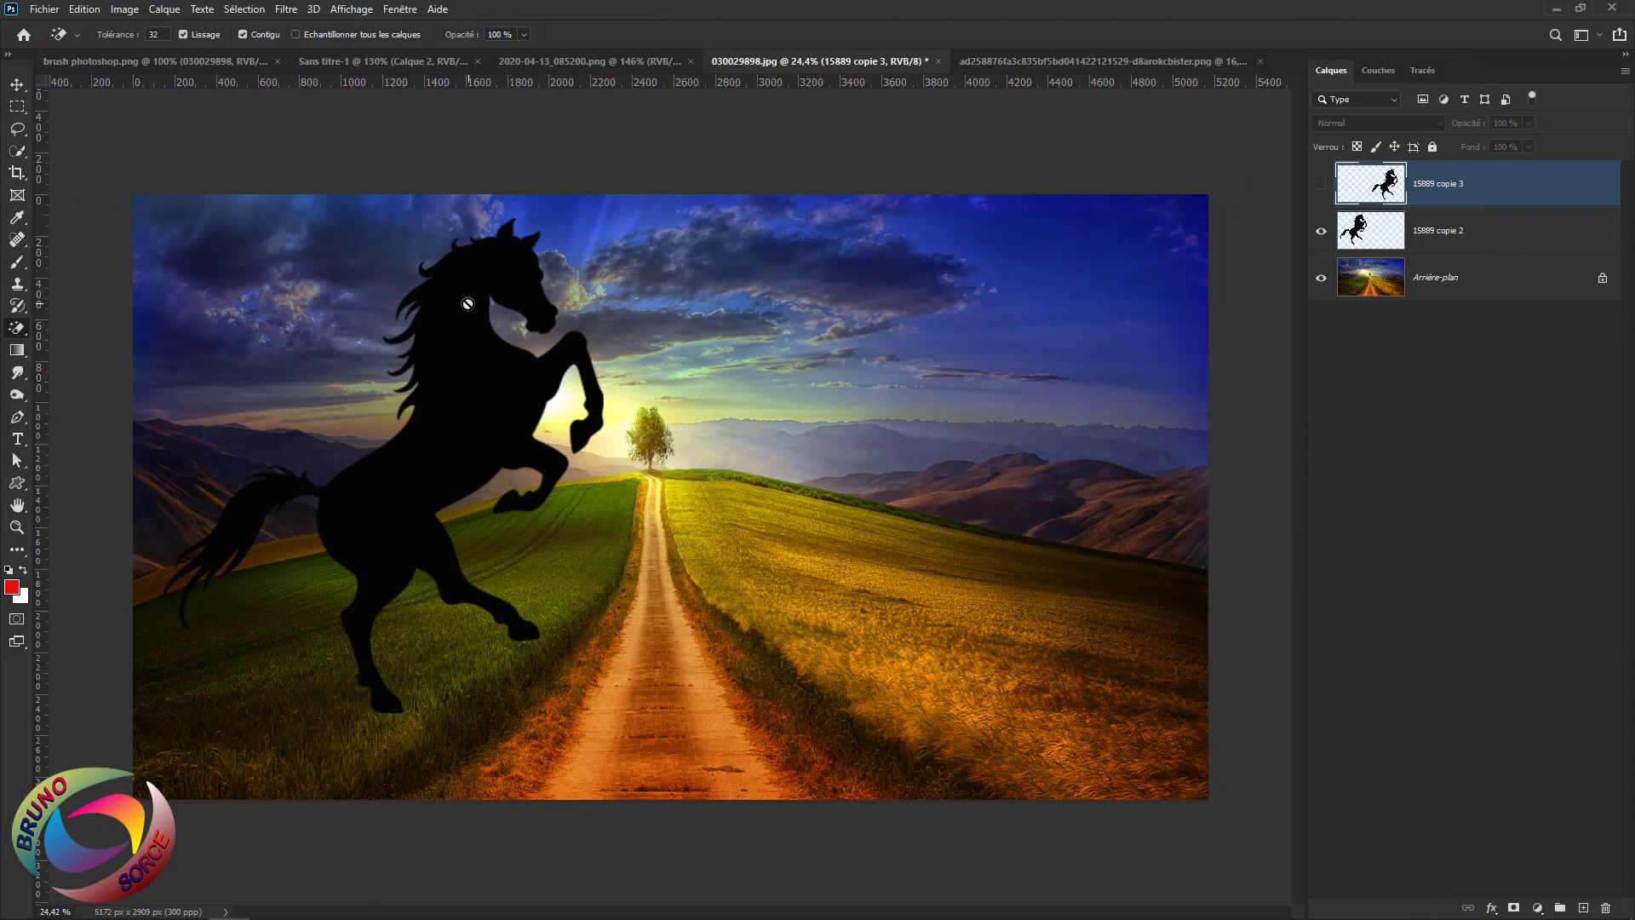
Reposition the horse on layer 15889 copie 2 and give it a 10 px red stroke positioned inside its edge
{"action": "left_click", "coordinate": [17, 84]}
{"action": "left_click_drag", "start_coordinate": [454, 358], "coordinate": [520, 380]}
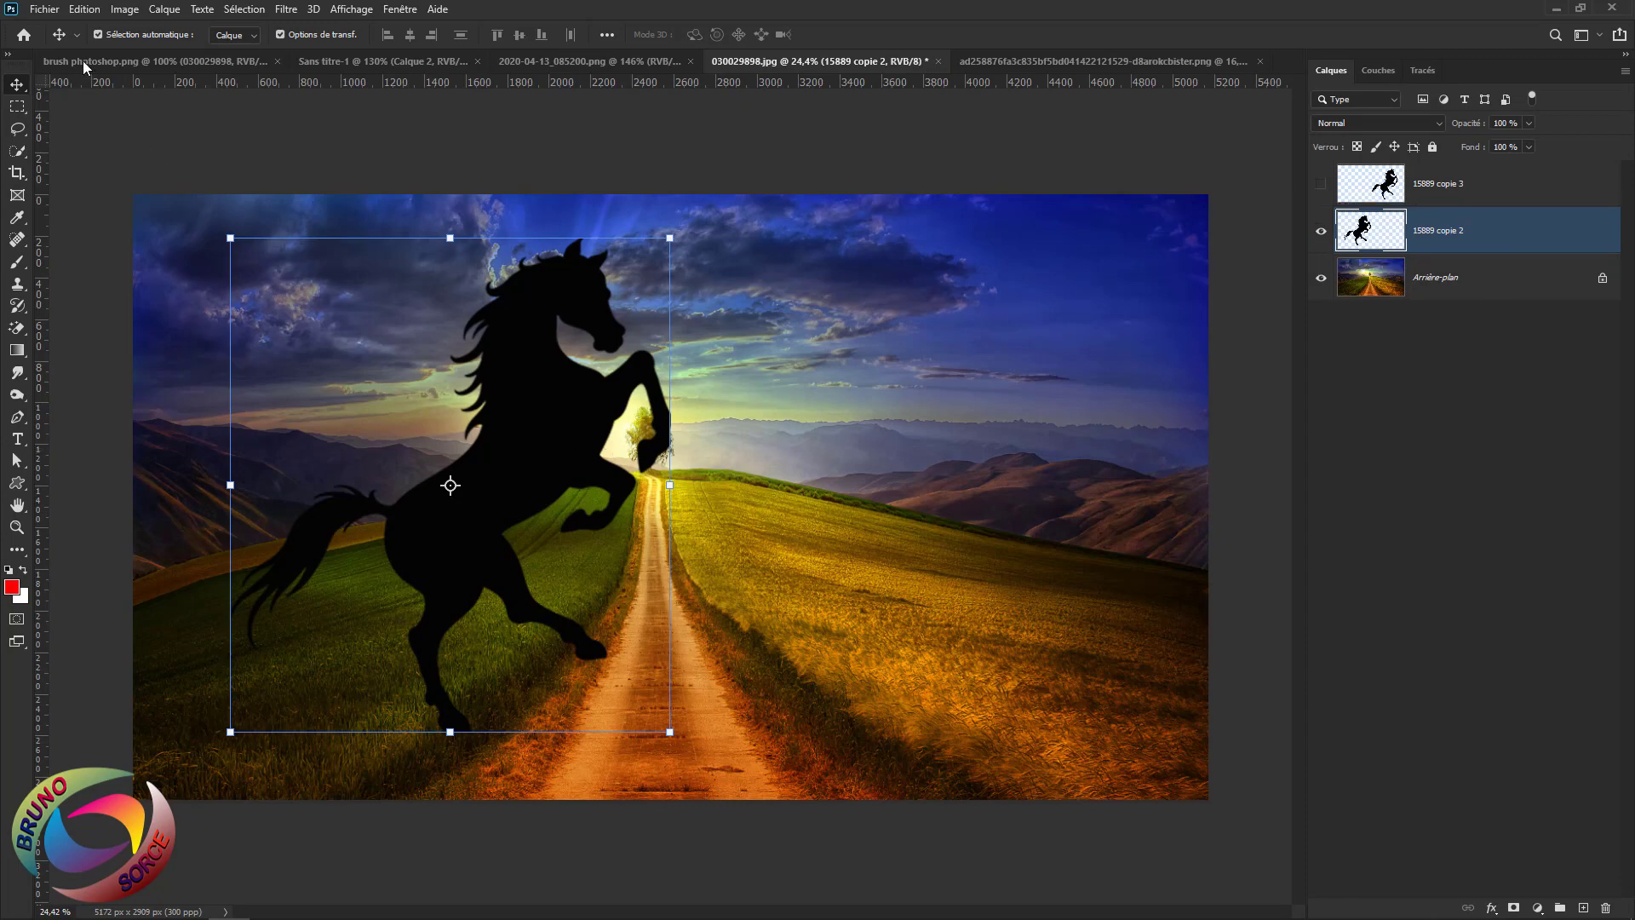
{"action": "left_click", "coordinate": [84, 9]}
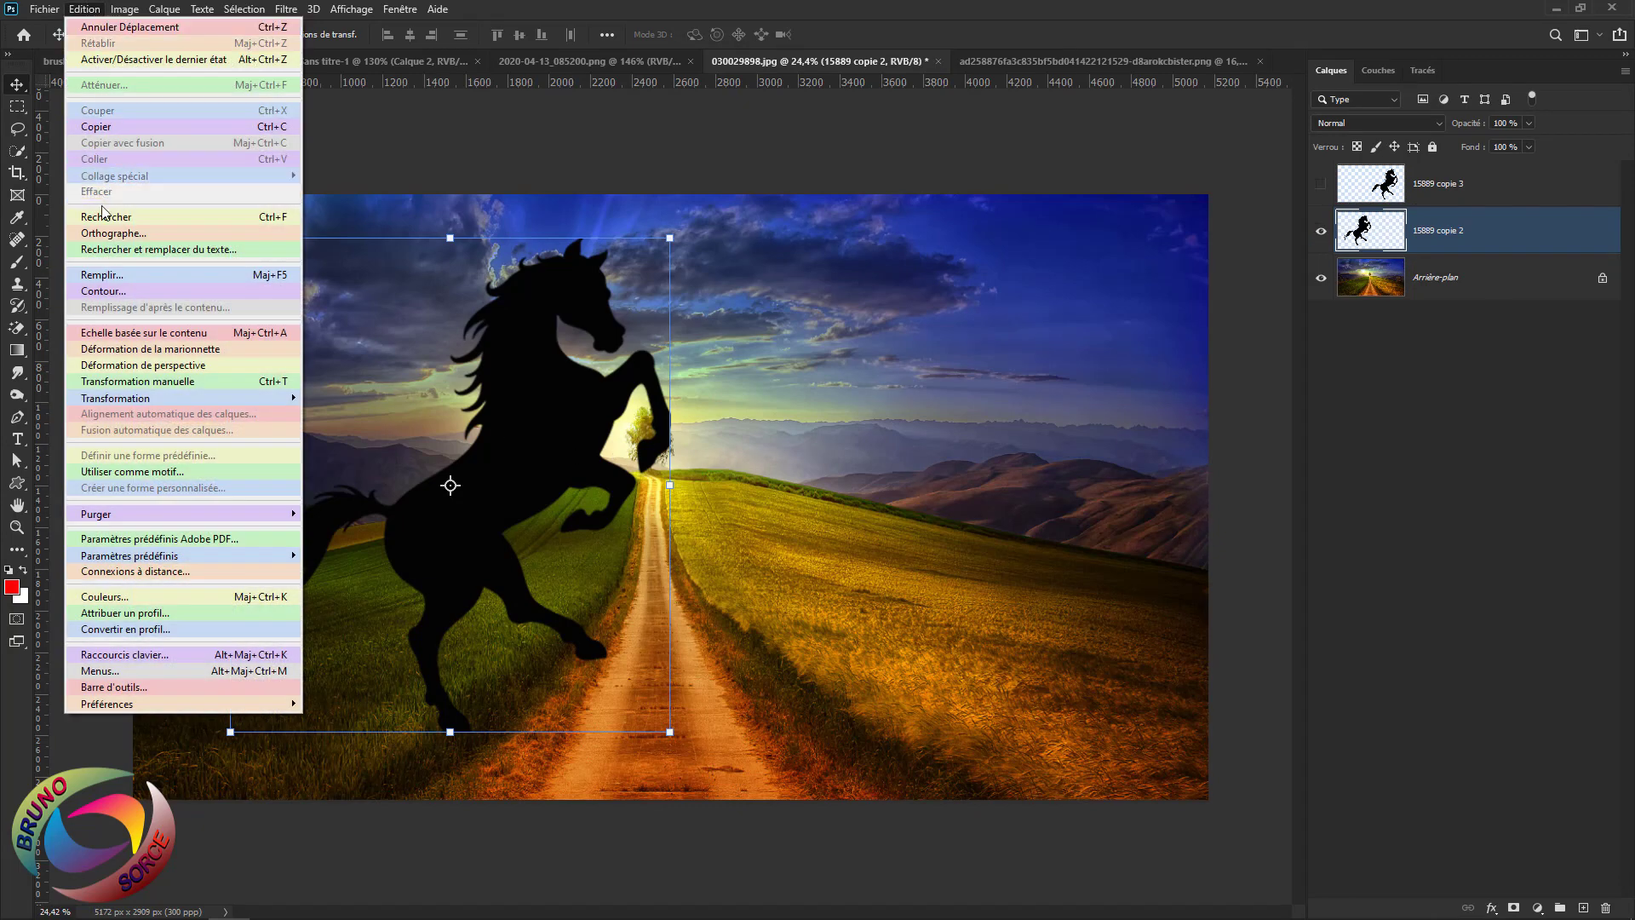
{"action": "left_click", "coordinate": [103, 292]}
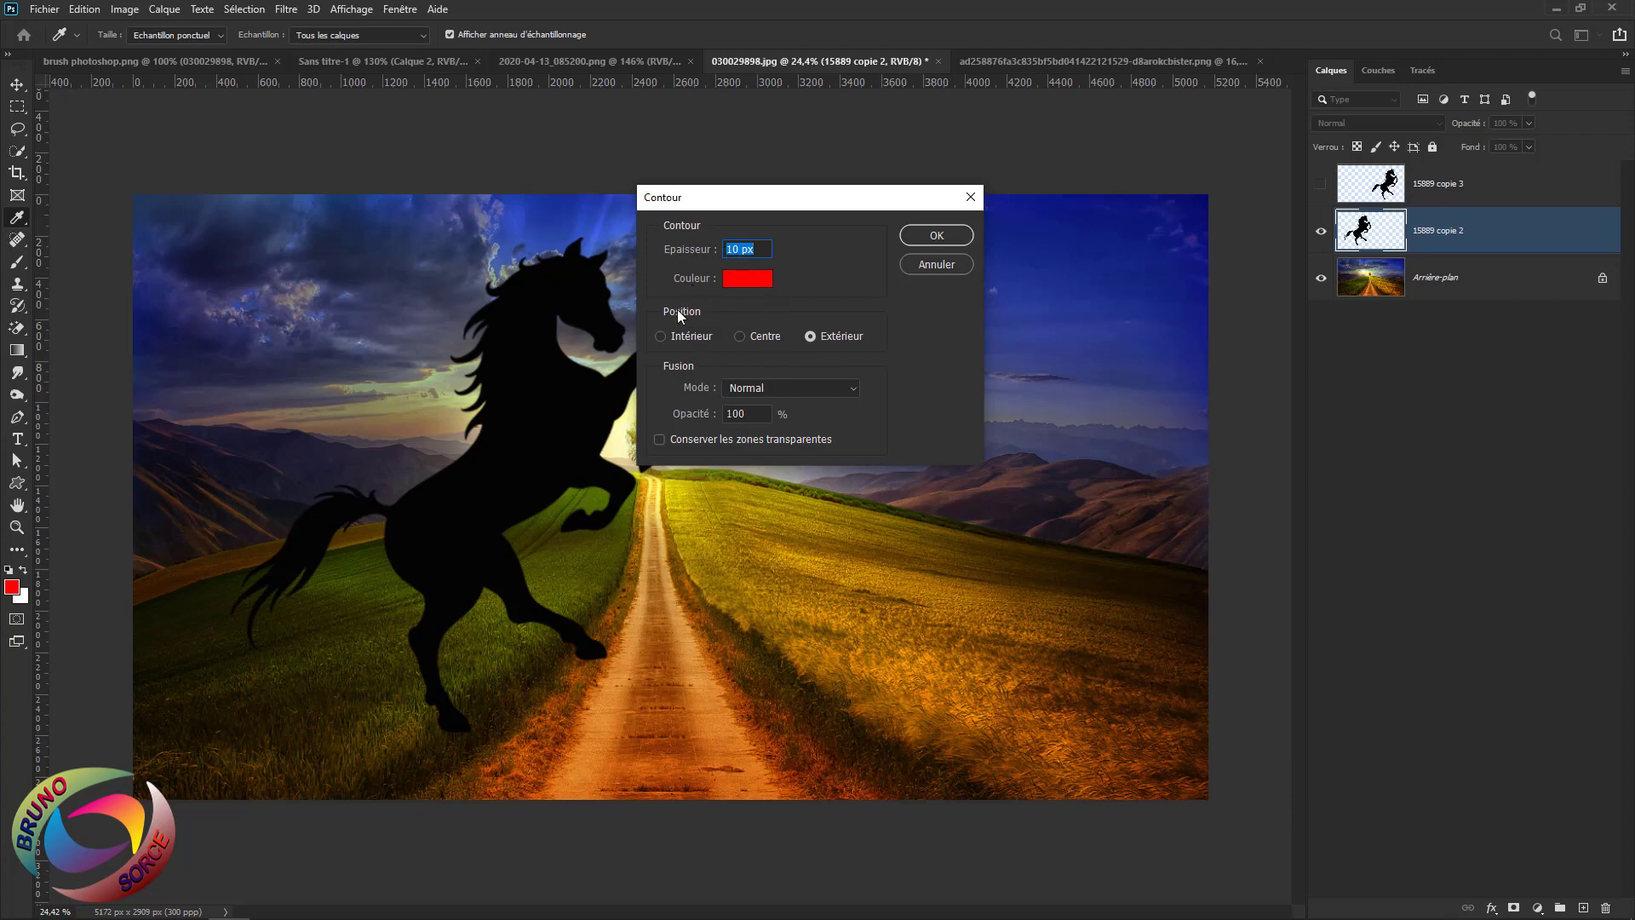
{"action": "left_click", "coordinate": [662, 336]}
{"action": "left_click", "coordinate": [738, 339]}
{"action": "left_click", "coordinate": [811, 337]}
{"action": "left_click", "coordinate": [660, 337]}
{"action": "left_click", "coordinate": [935, 235]}
{"action": "key", "text": "v"}
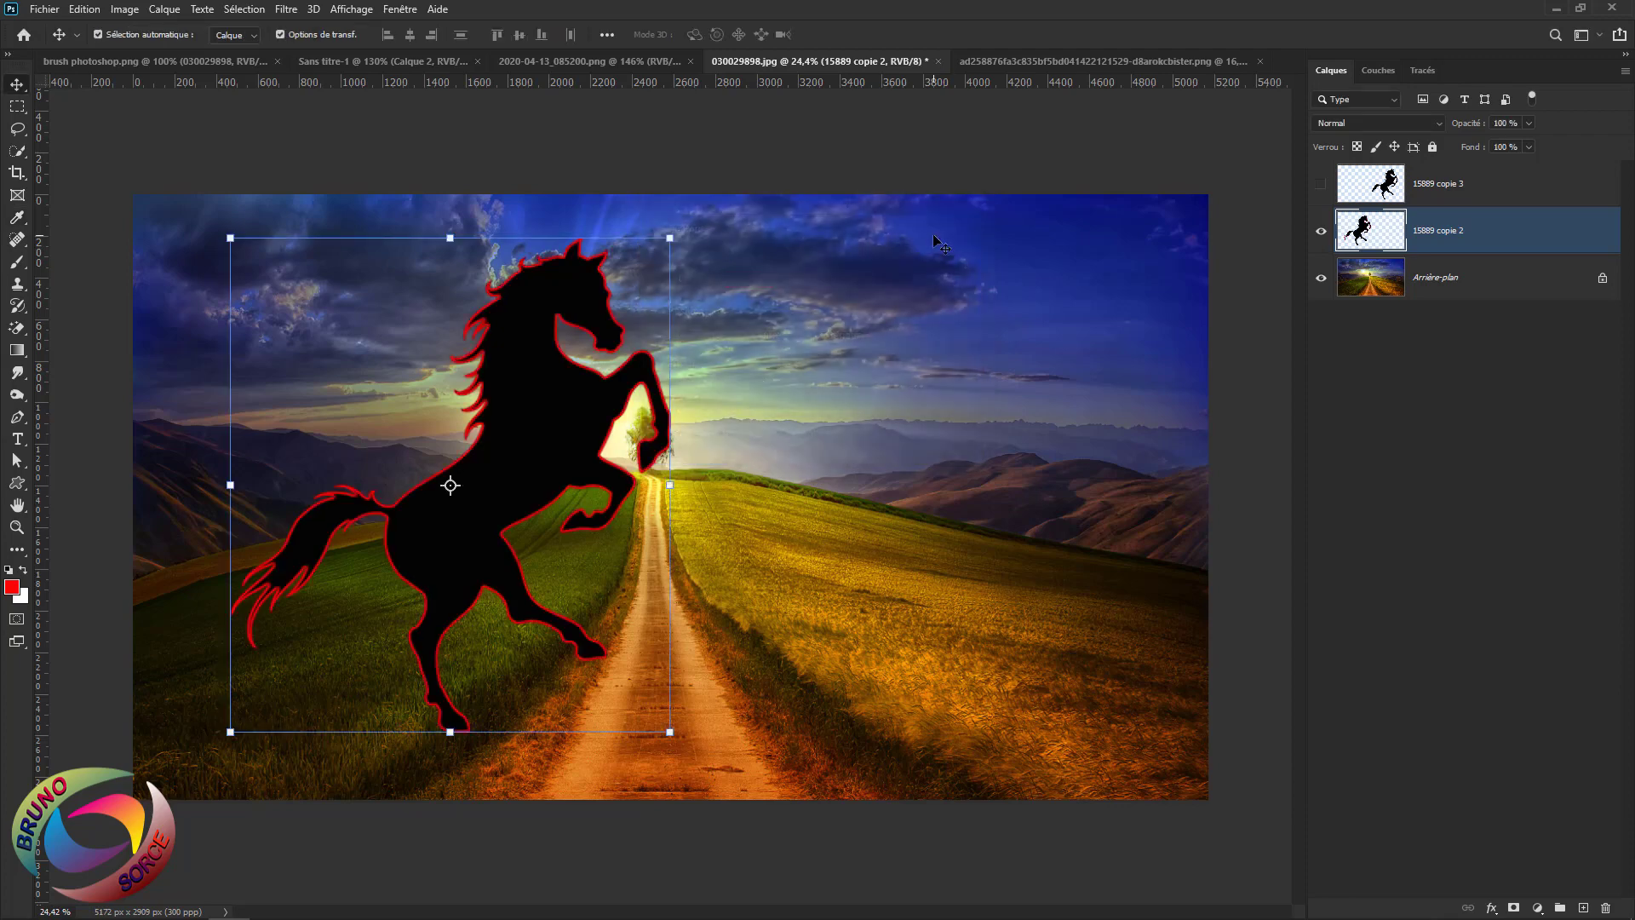
{"action": "left_click_drag", "start_coordinate": [546, 412], "coordinate": [465, 395]}
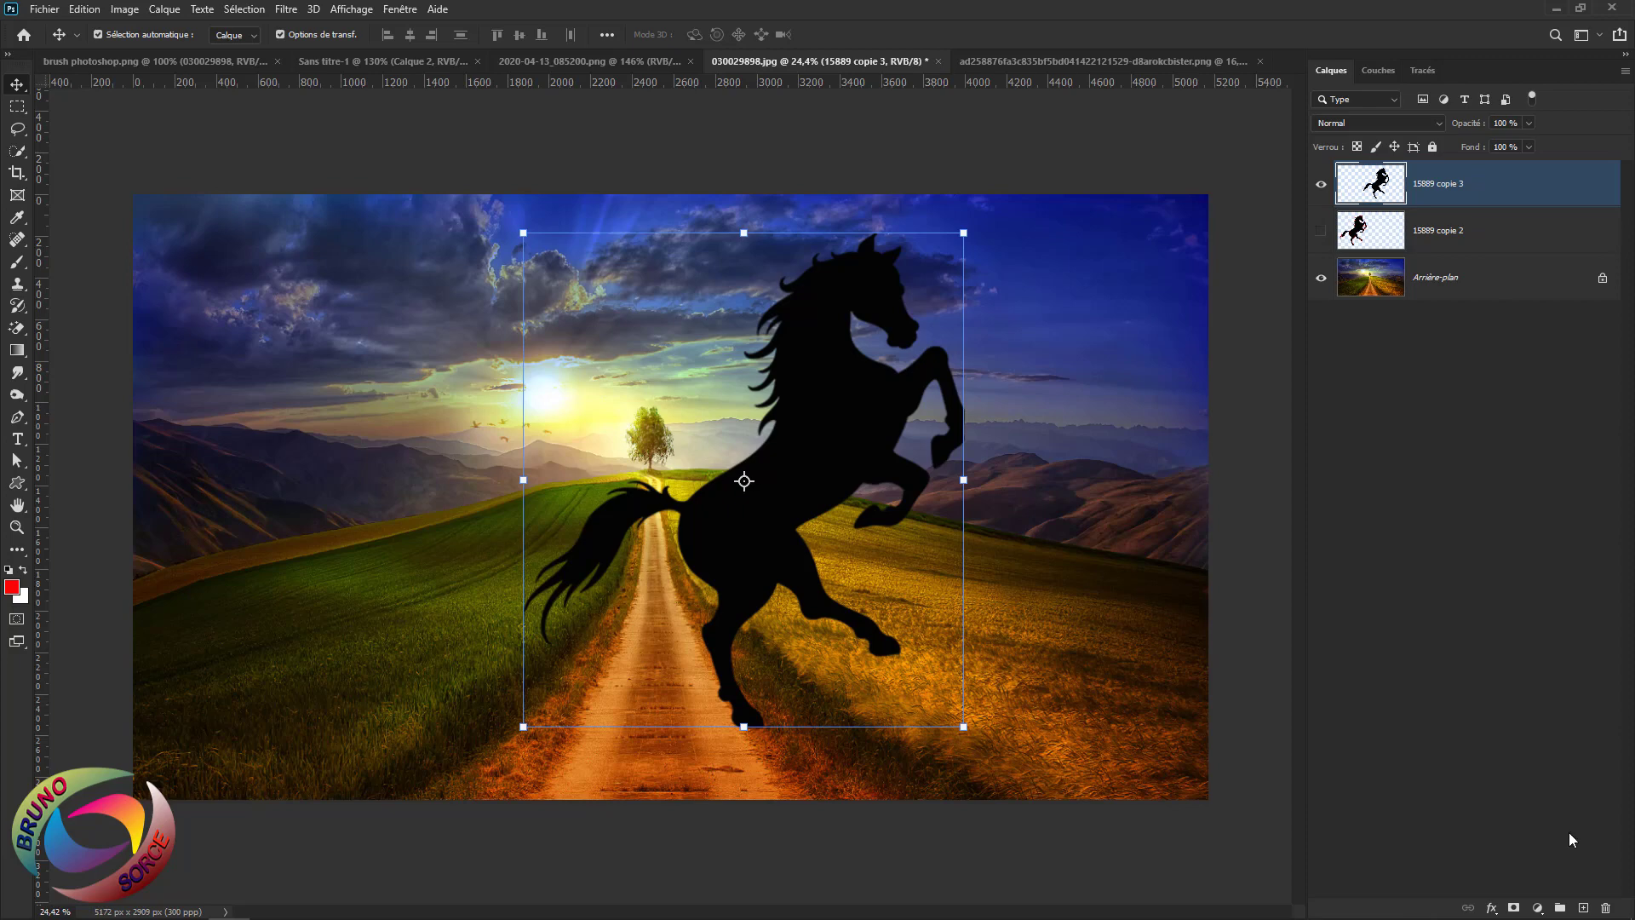
Add a new empty layer above 15889 copie 3 and try to apply a 10 px red outside stroke to it
{"action": "left_click", "coordinate": [1583, 909]}
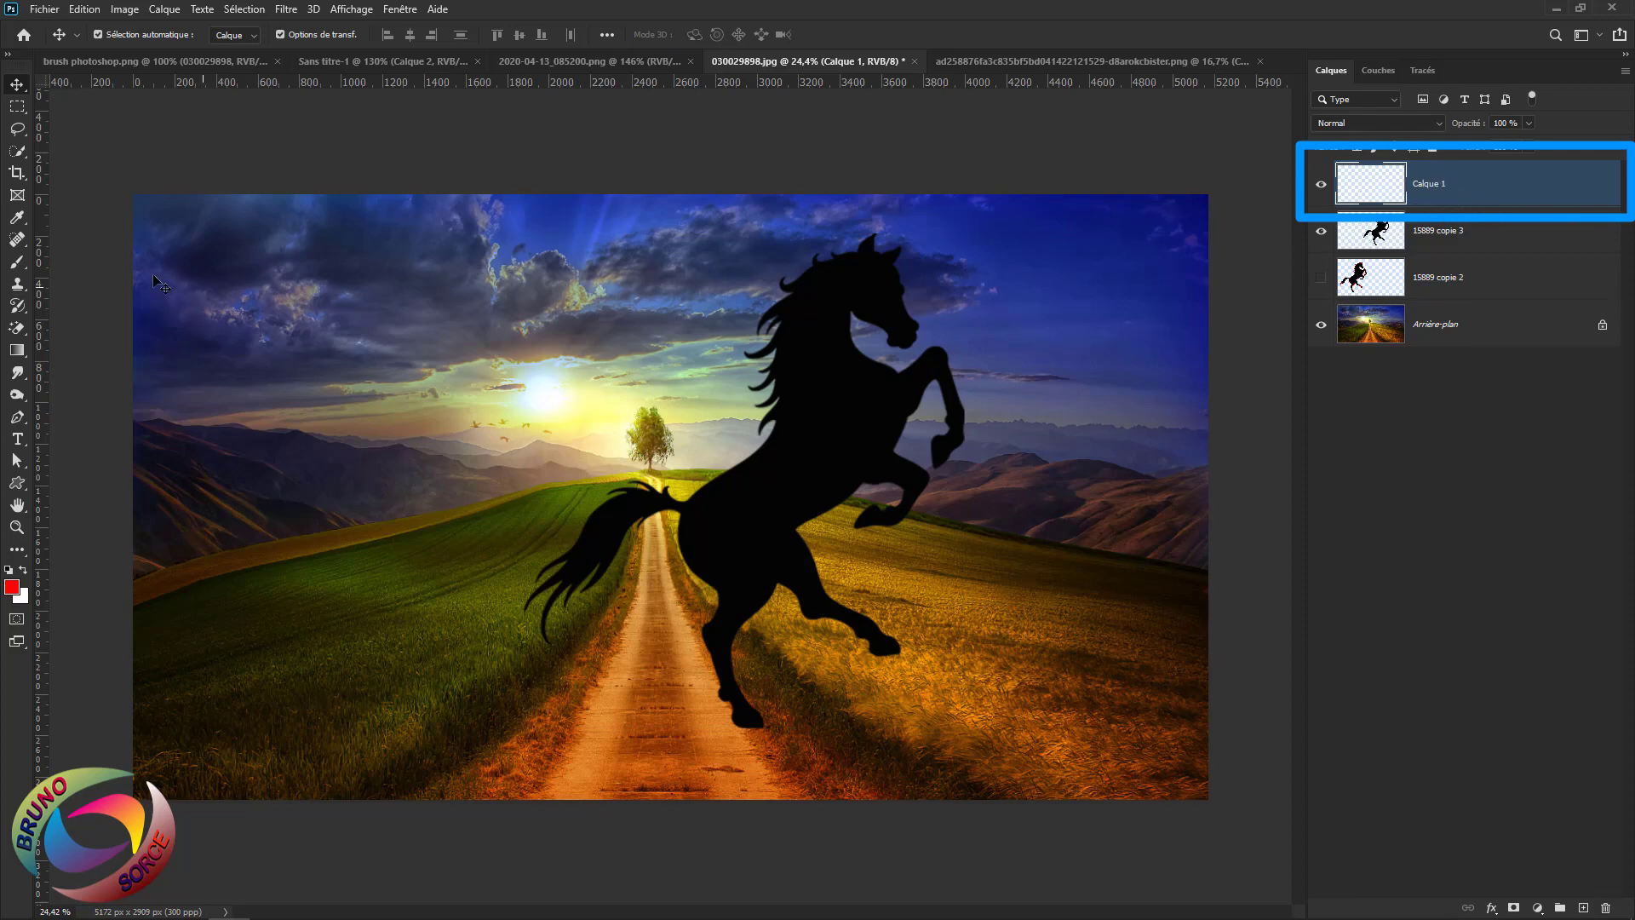
{"action": "left_click", "coordinate": [83, 10]}
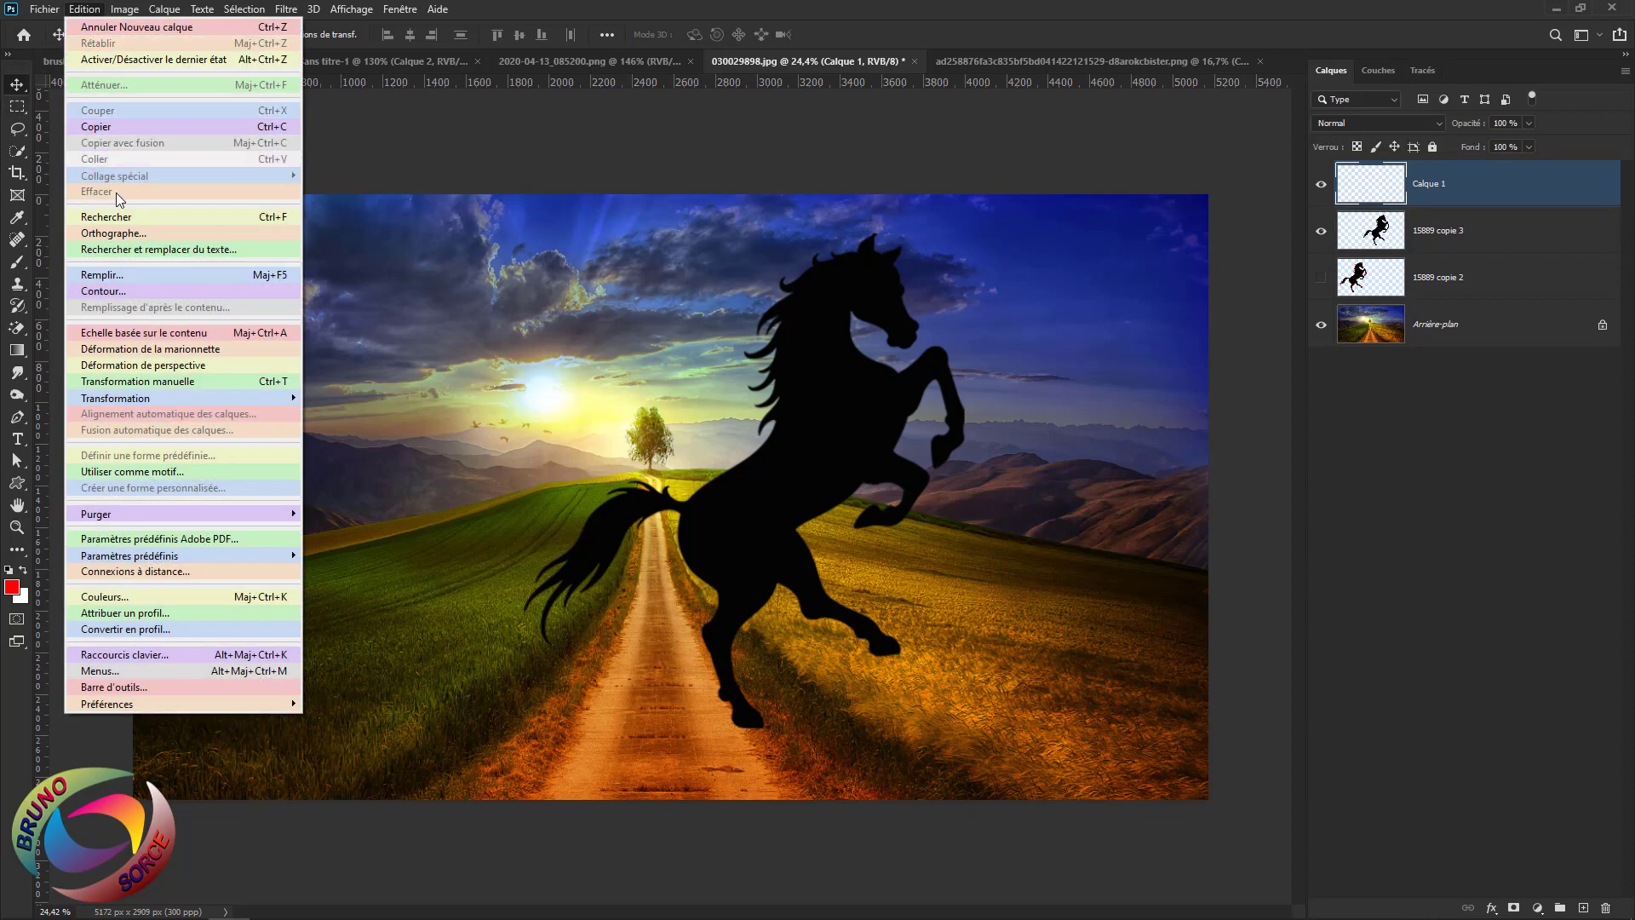
{"action": "left_click", "coordinate": [101, 292]}
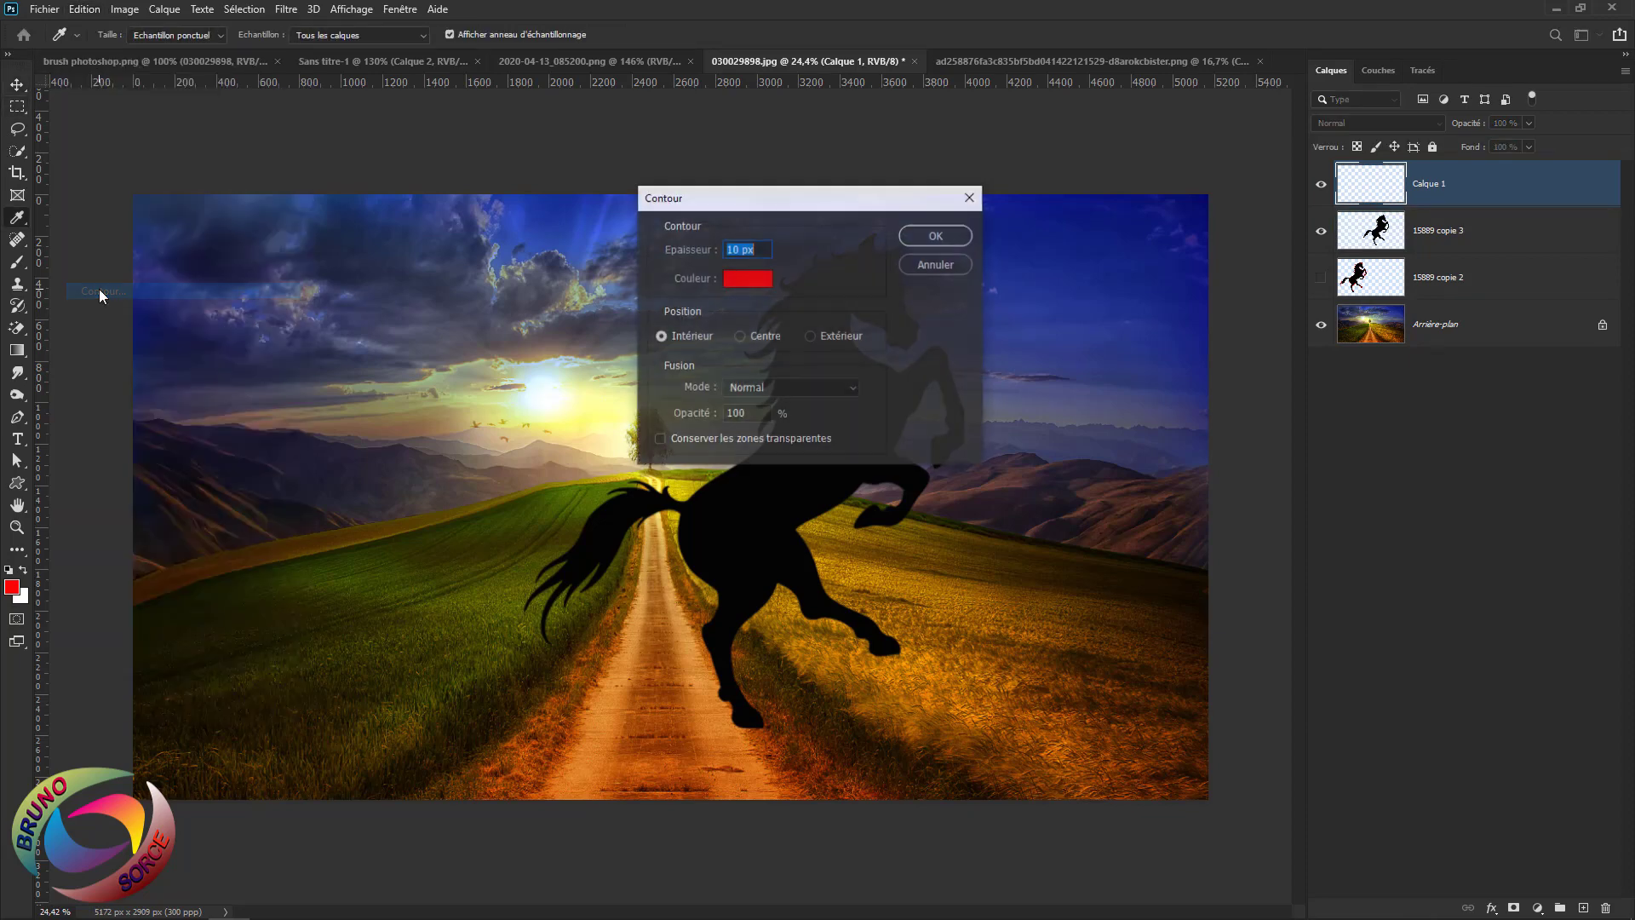
{"action": "left_click", "coordinate": [810, 336]}
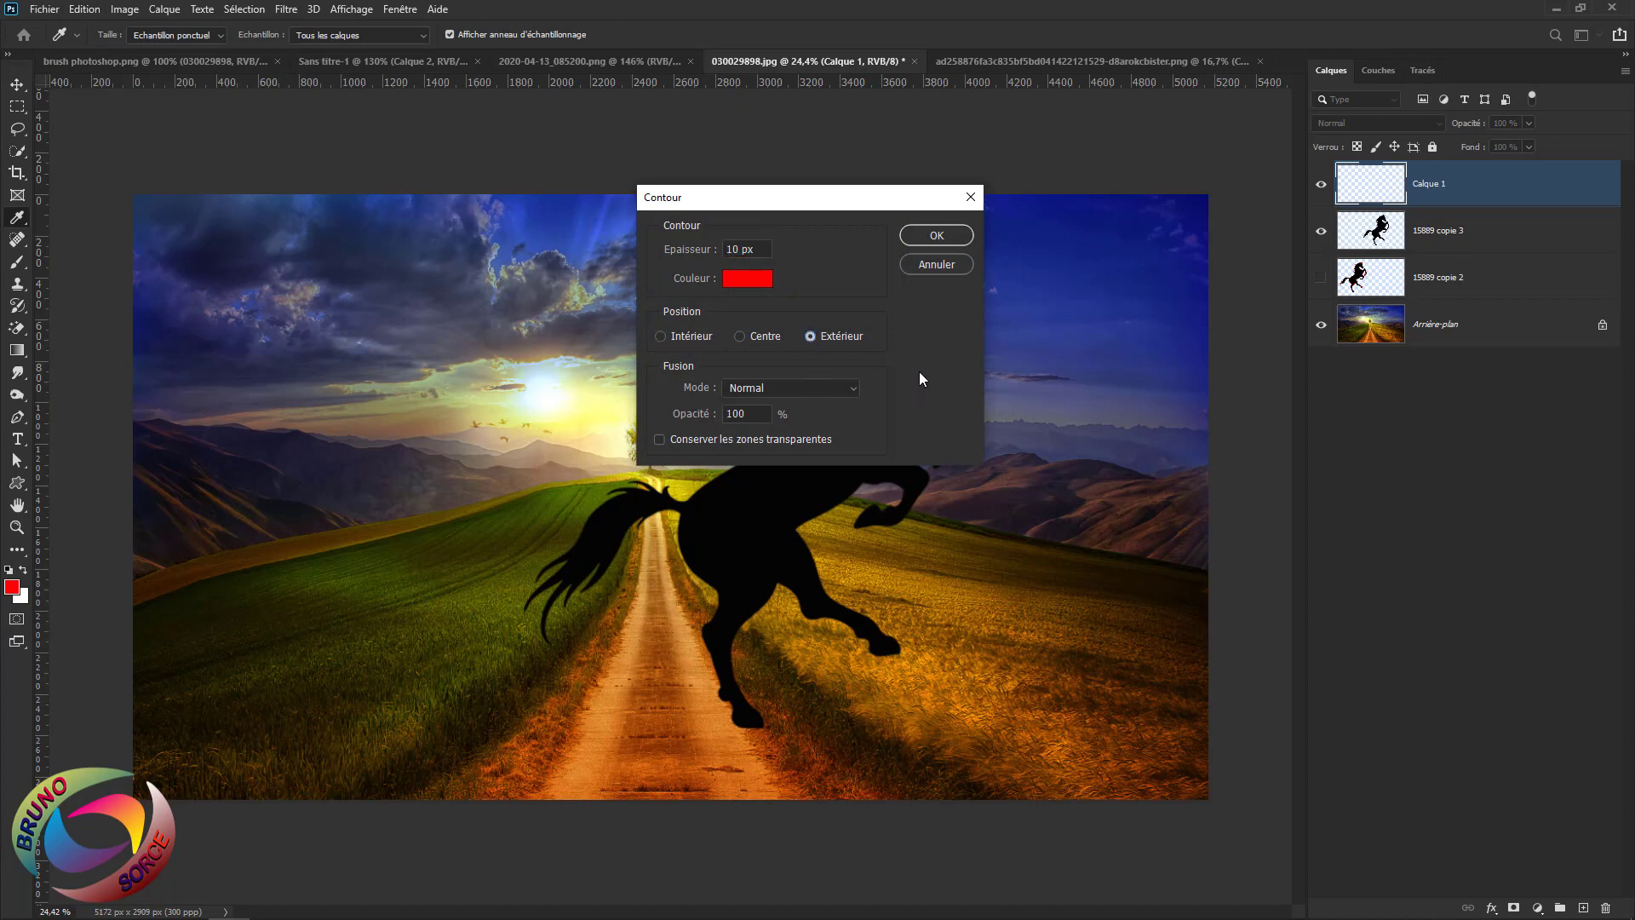
{"action": "left_click", "coordinate": [934, 236]}
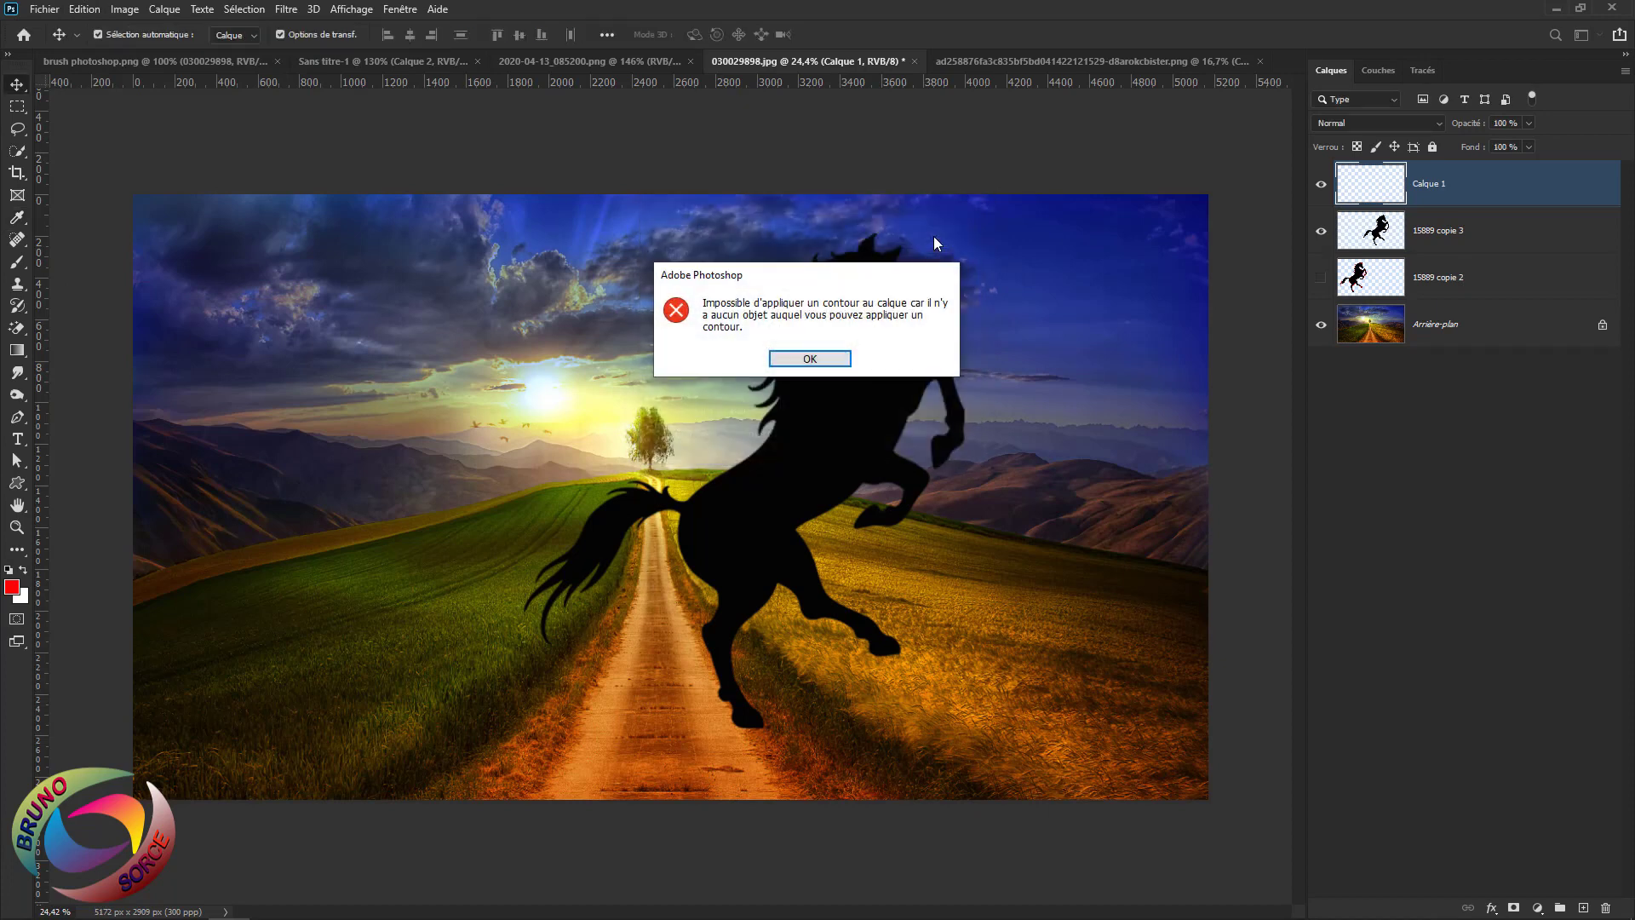
{"action": "left_click", "coordinate": [812, 359]}
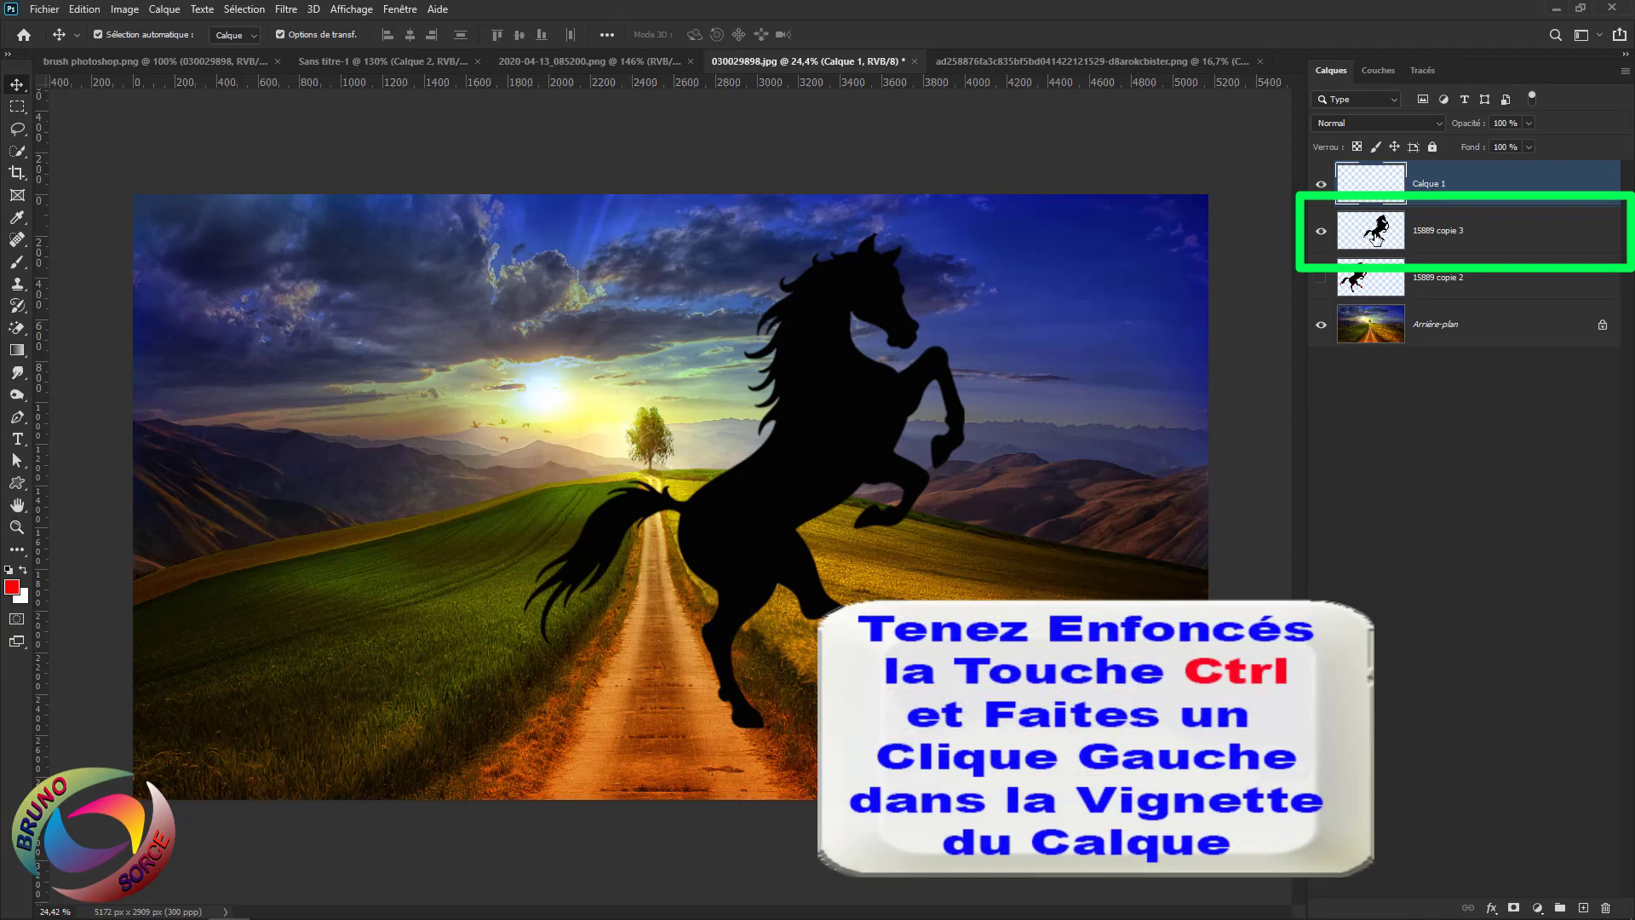
Stroke a selection loaded from layer 15889 copie 3 with 10 px red outside on Calque 1, and hide the black horse layer
{"action": "left_click", "coordinate": [1373, 231], "text": "ctrl"}
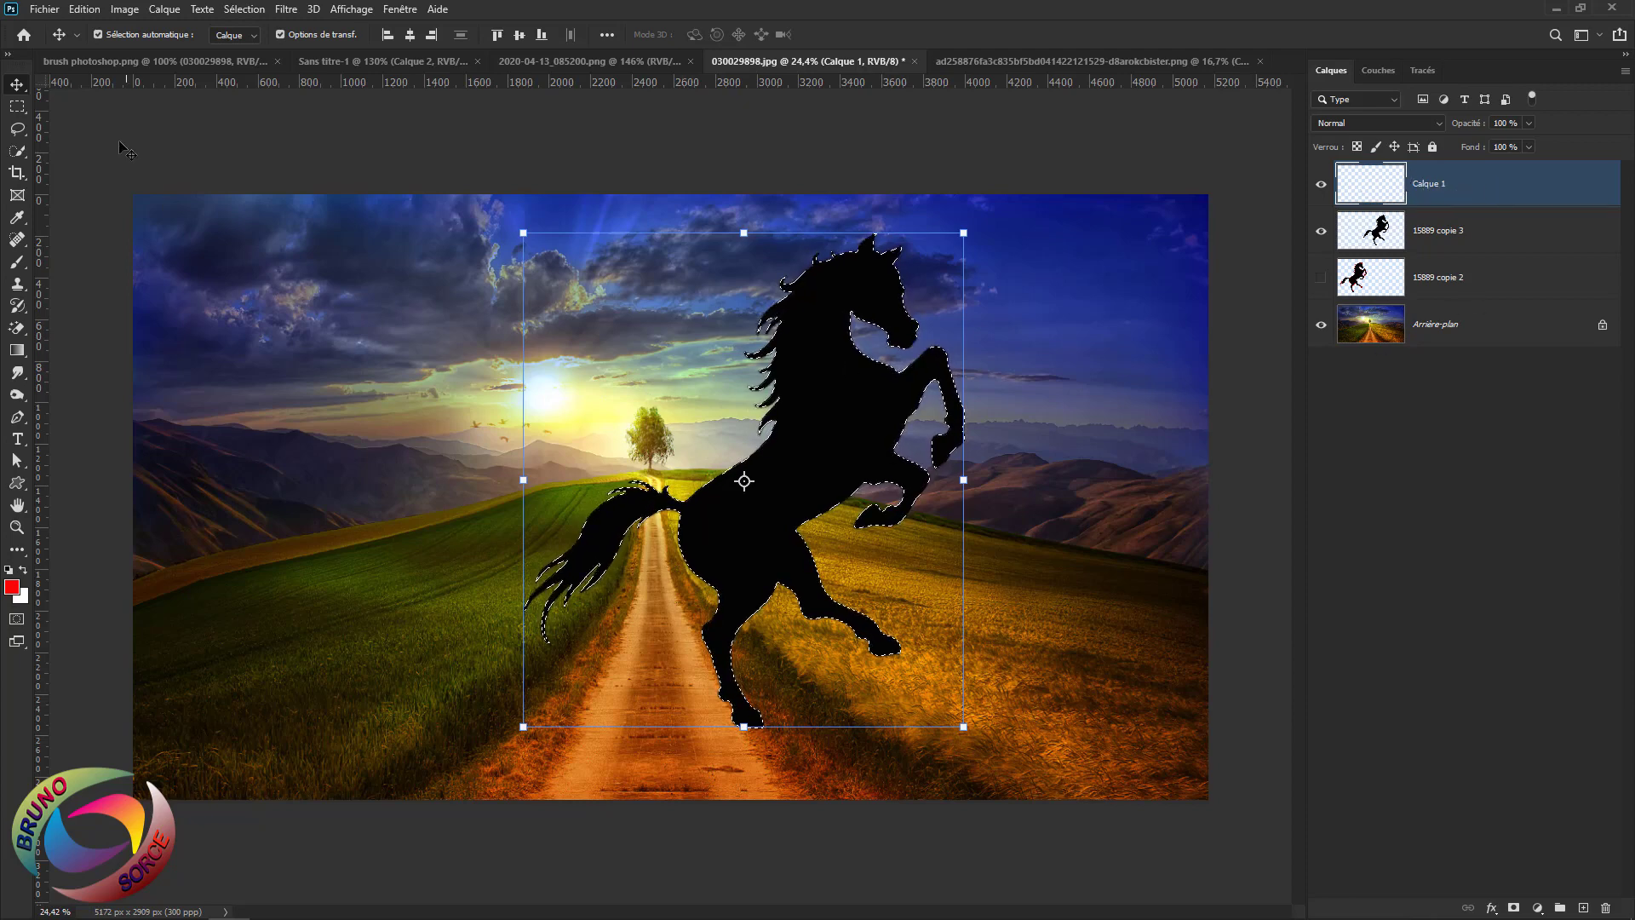
{"action": "left_click", "coordinate": [84, 9]}
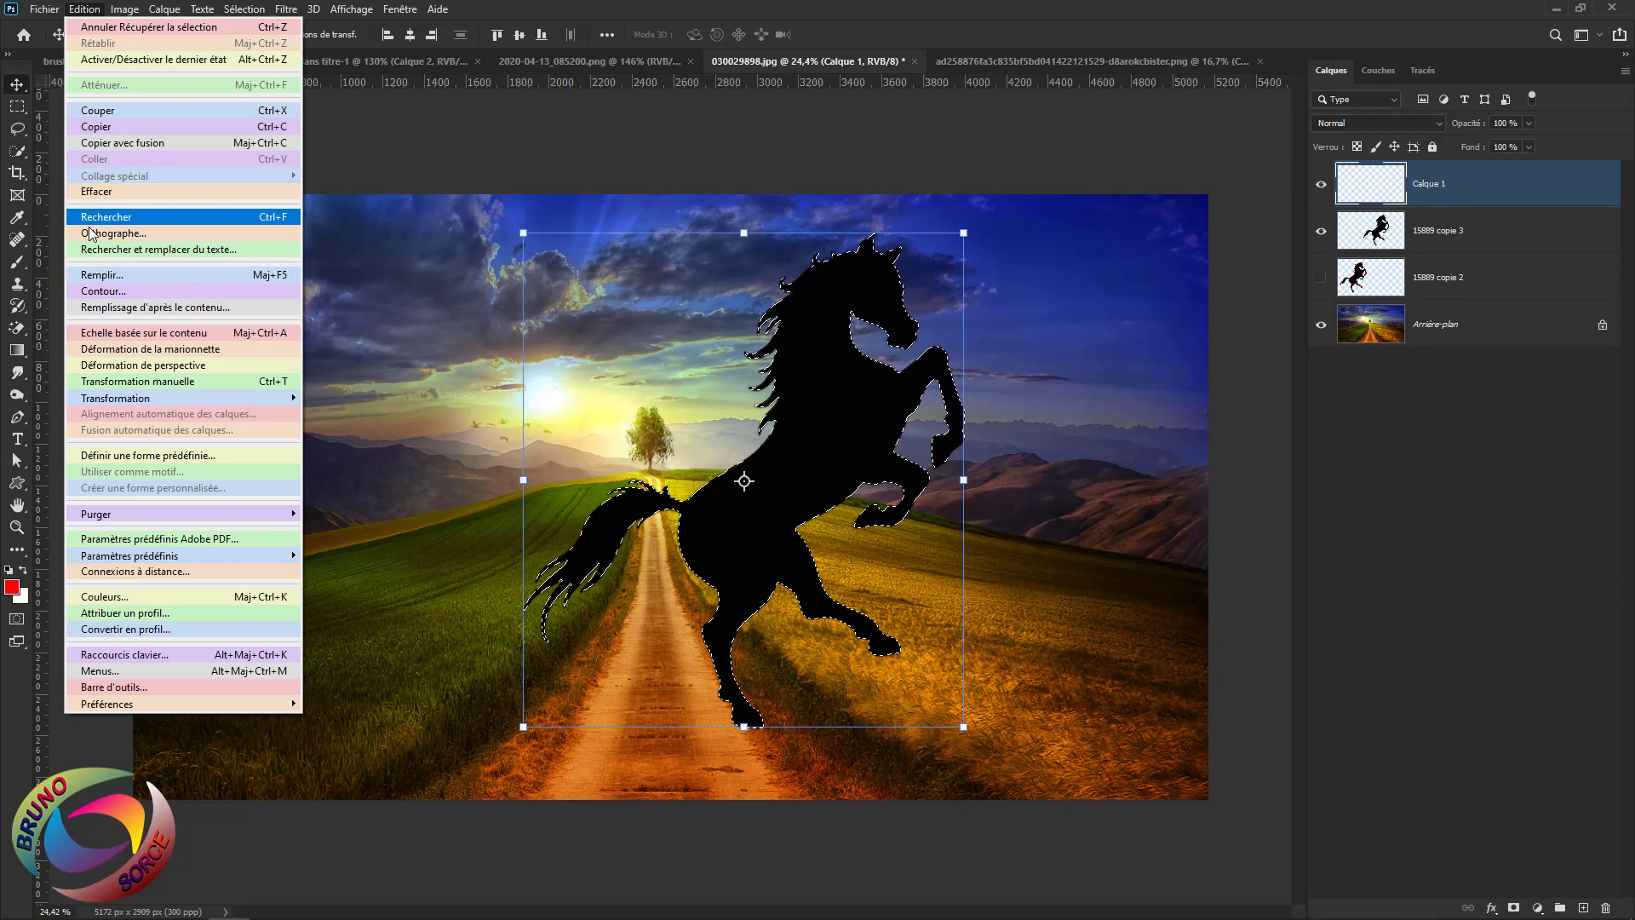
{"action": "left_click", "coordinate": [92, 293]}
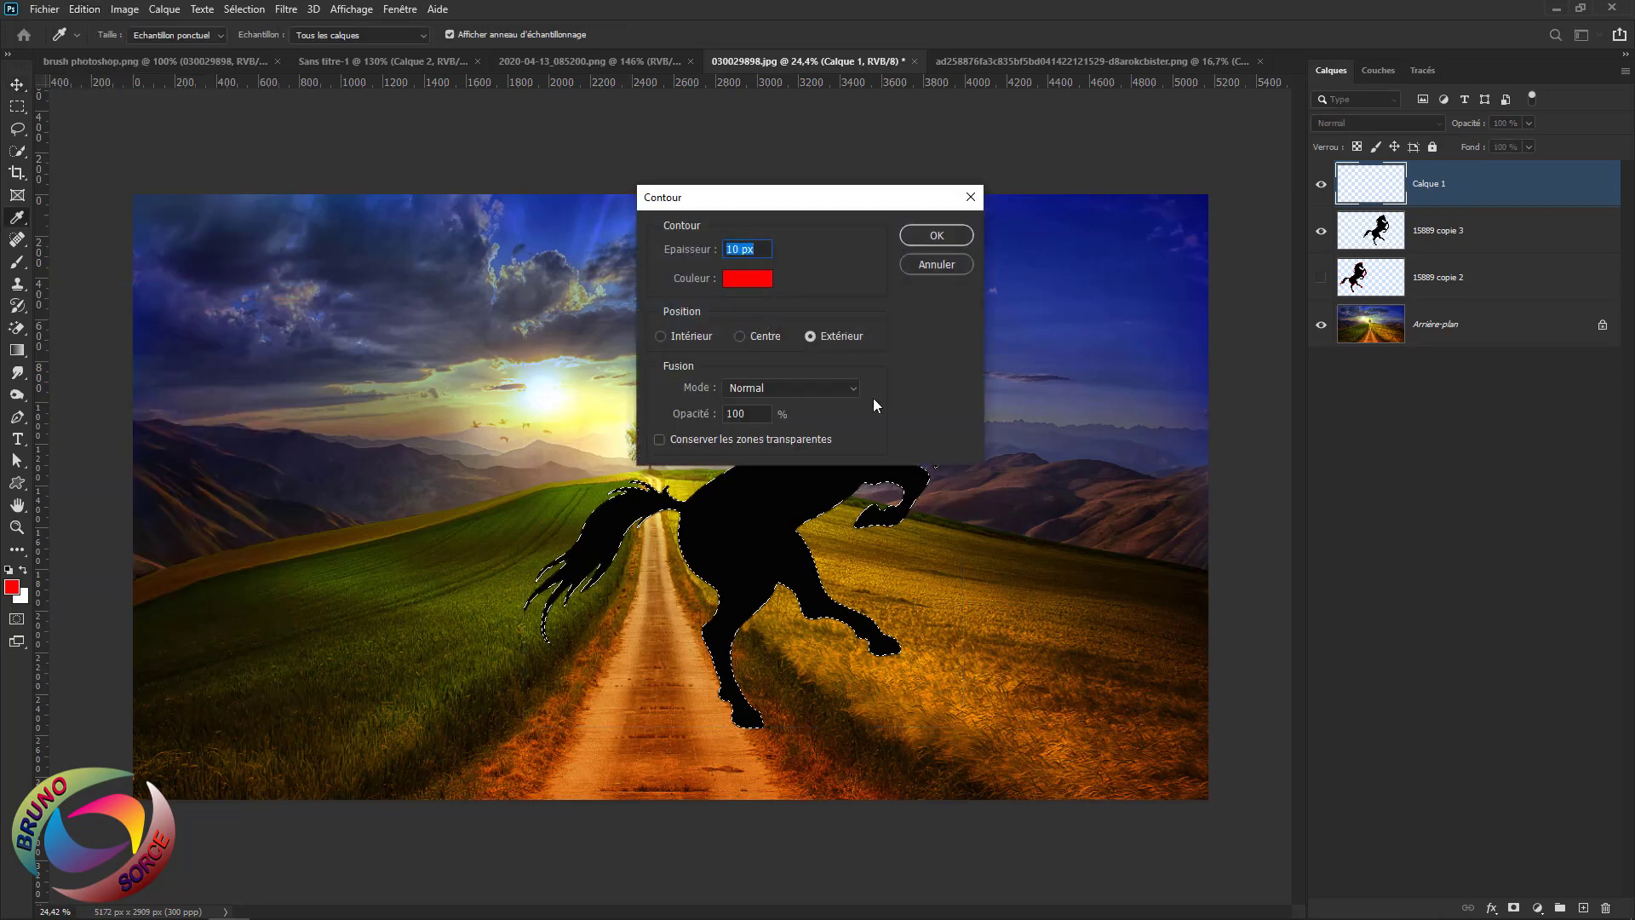
{"action": "left_click", "coordinate": [958, 239]}
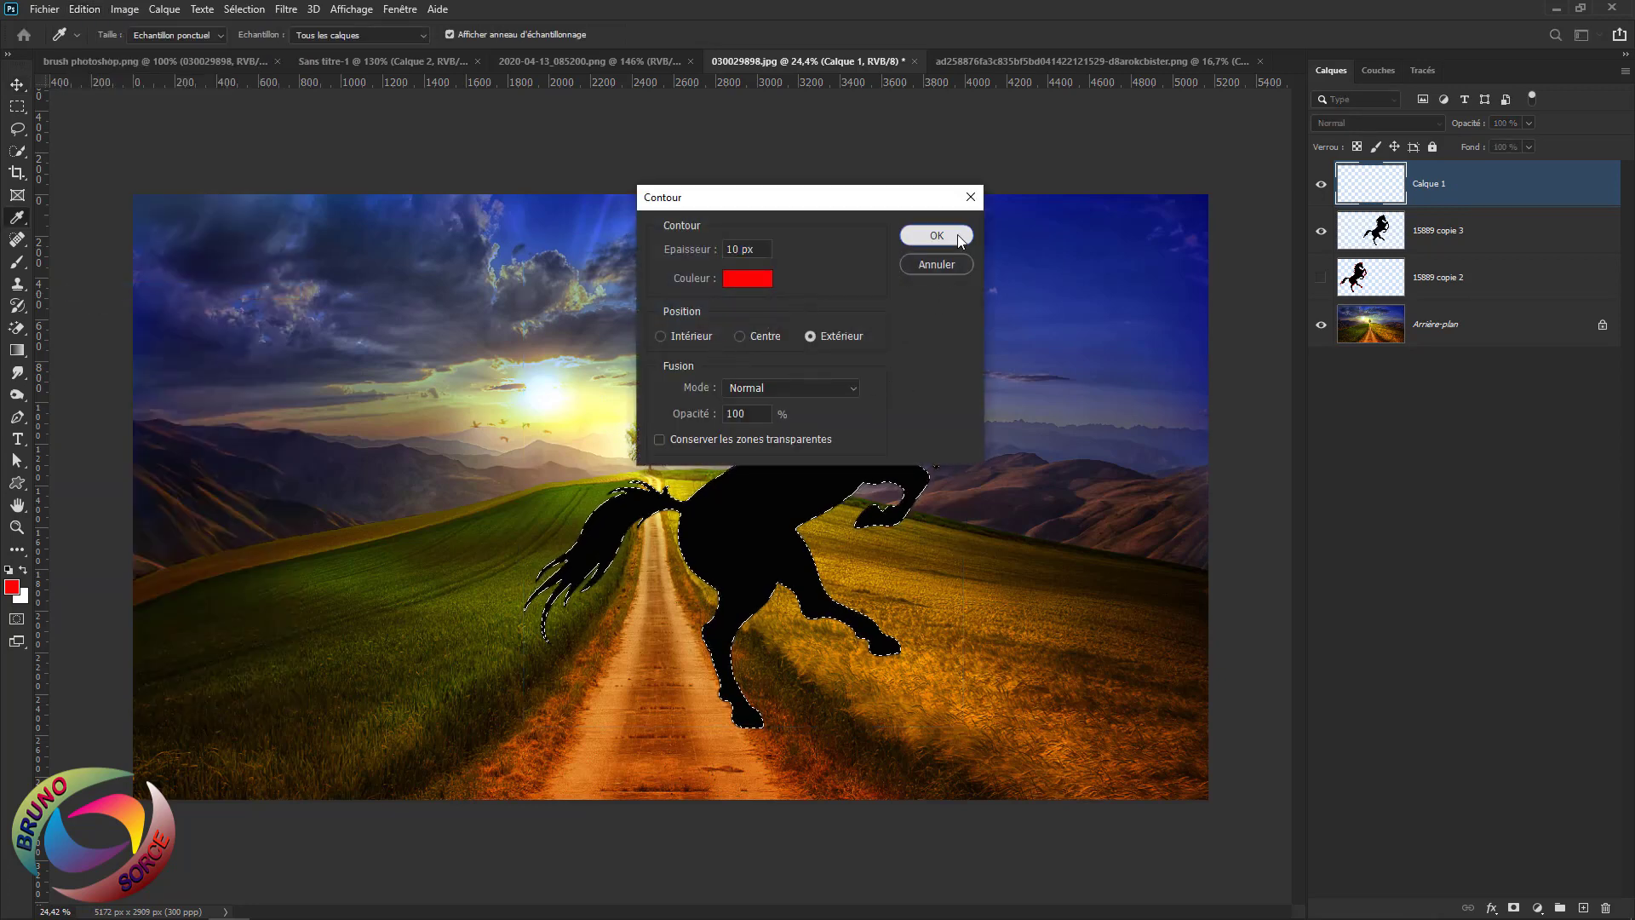
{"action": "key", "text": "v"}
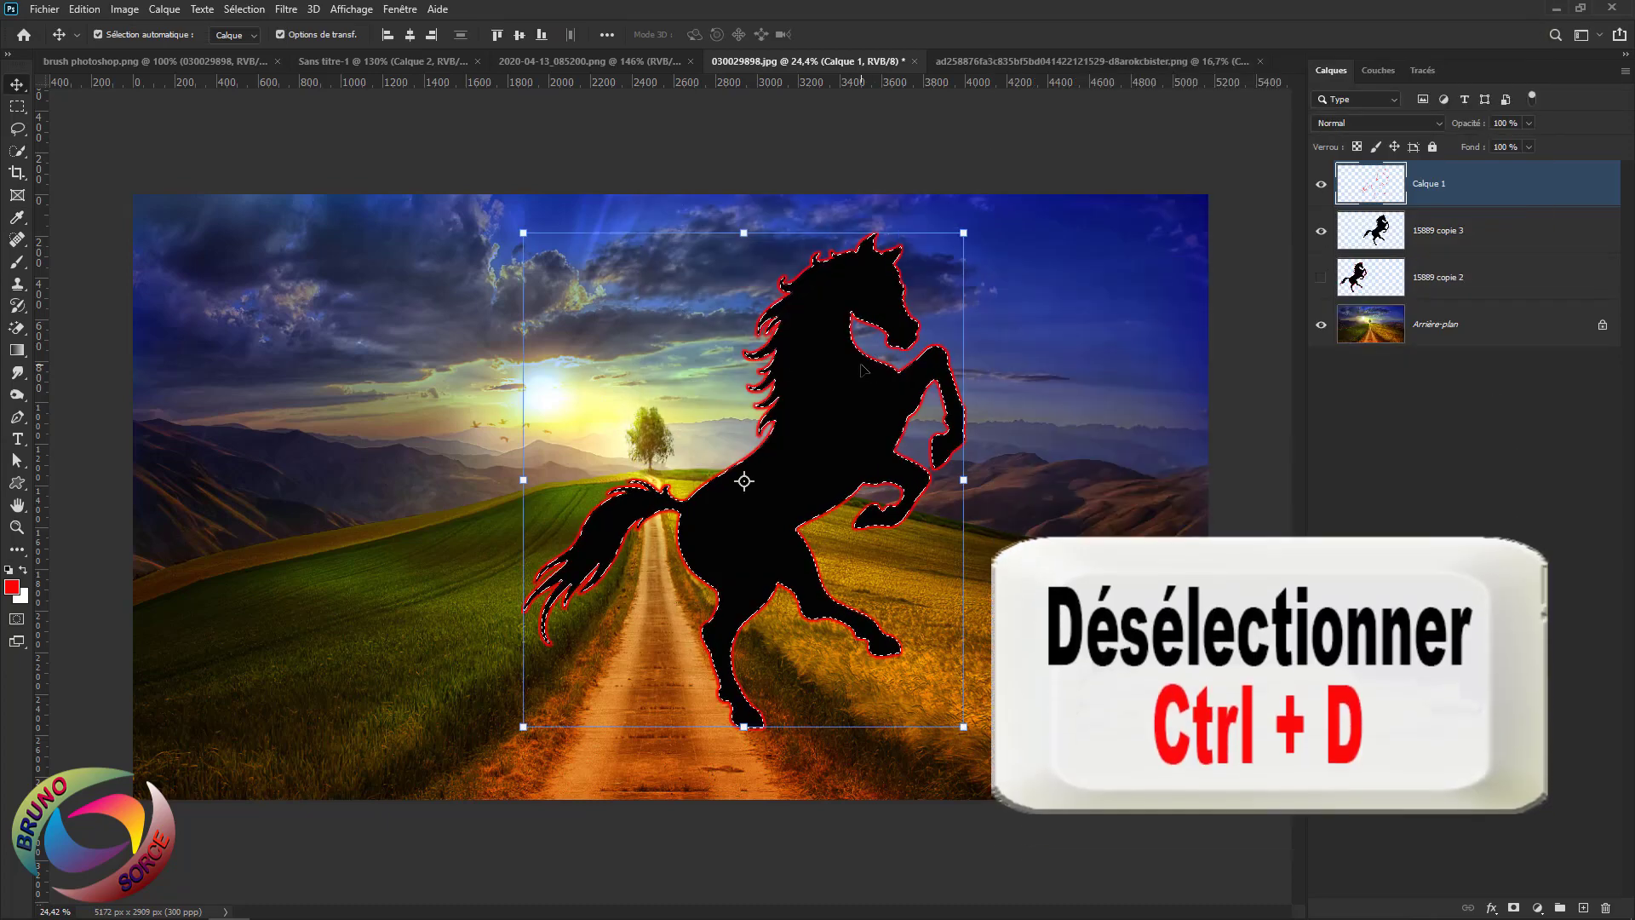
{"action": "key", "text": "ctrl+d"}
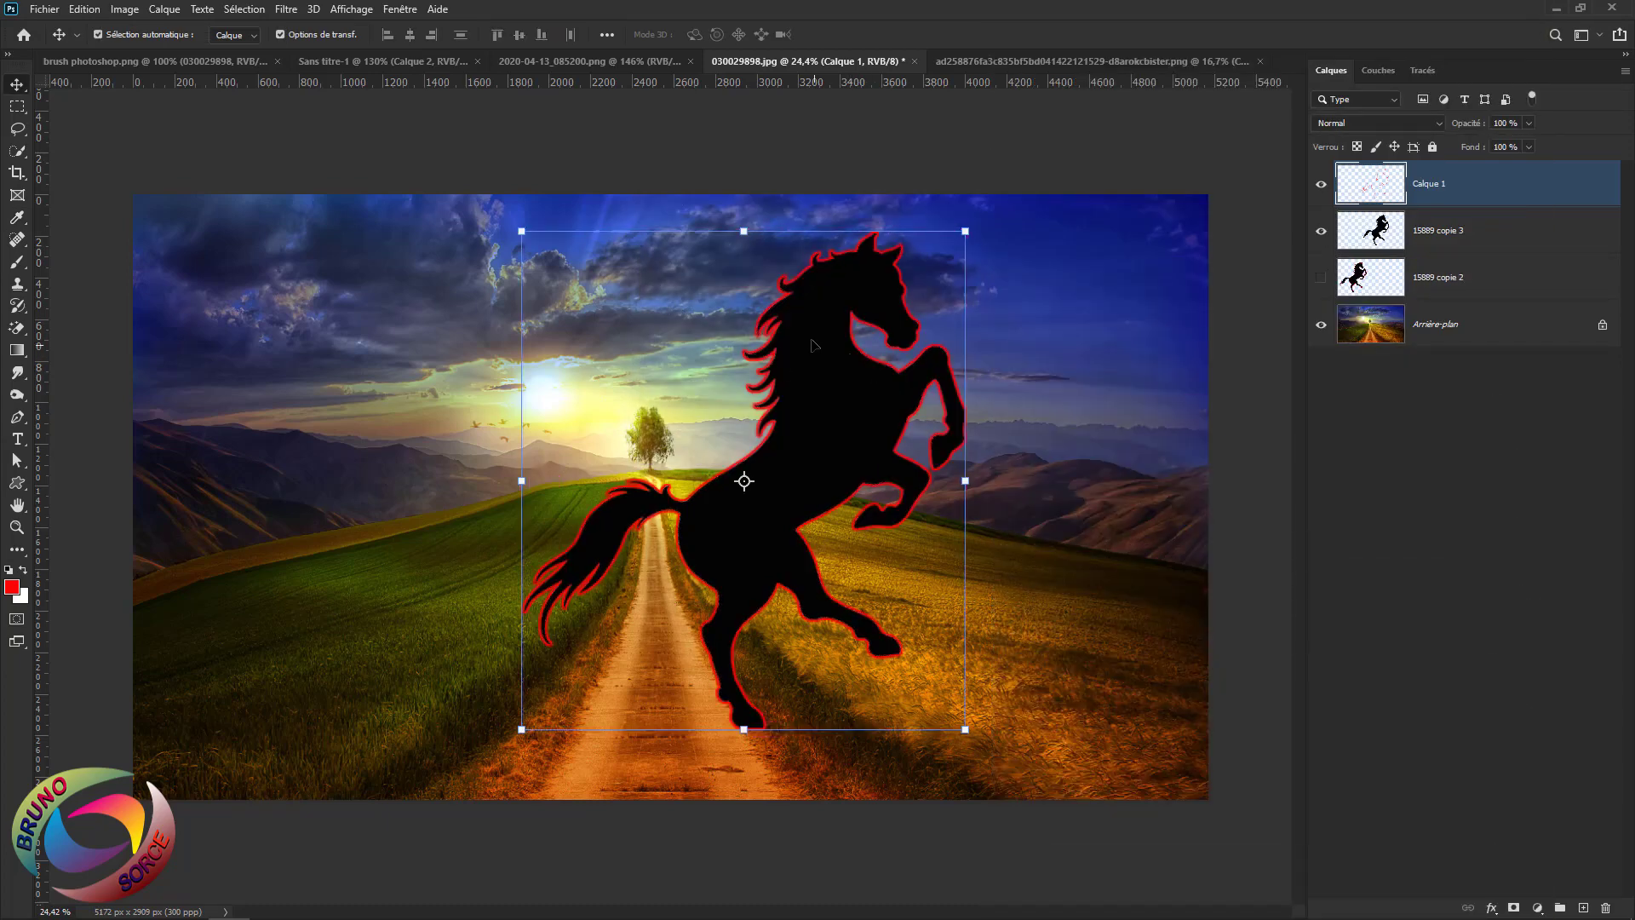
{"action": "left_click", "coordinate": [1320, 232]}
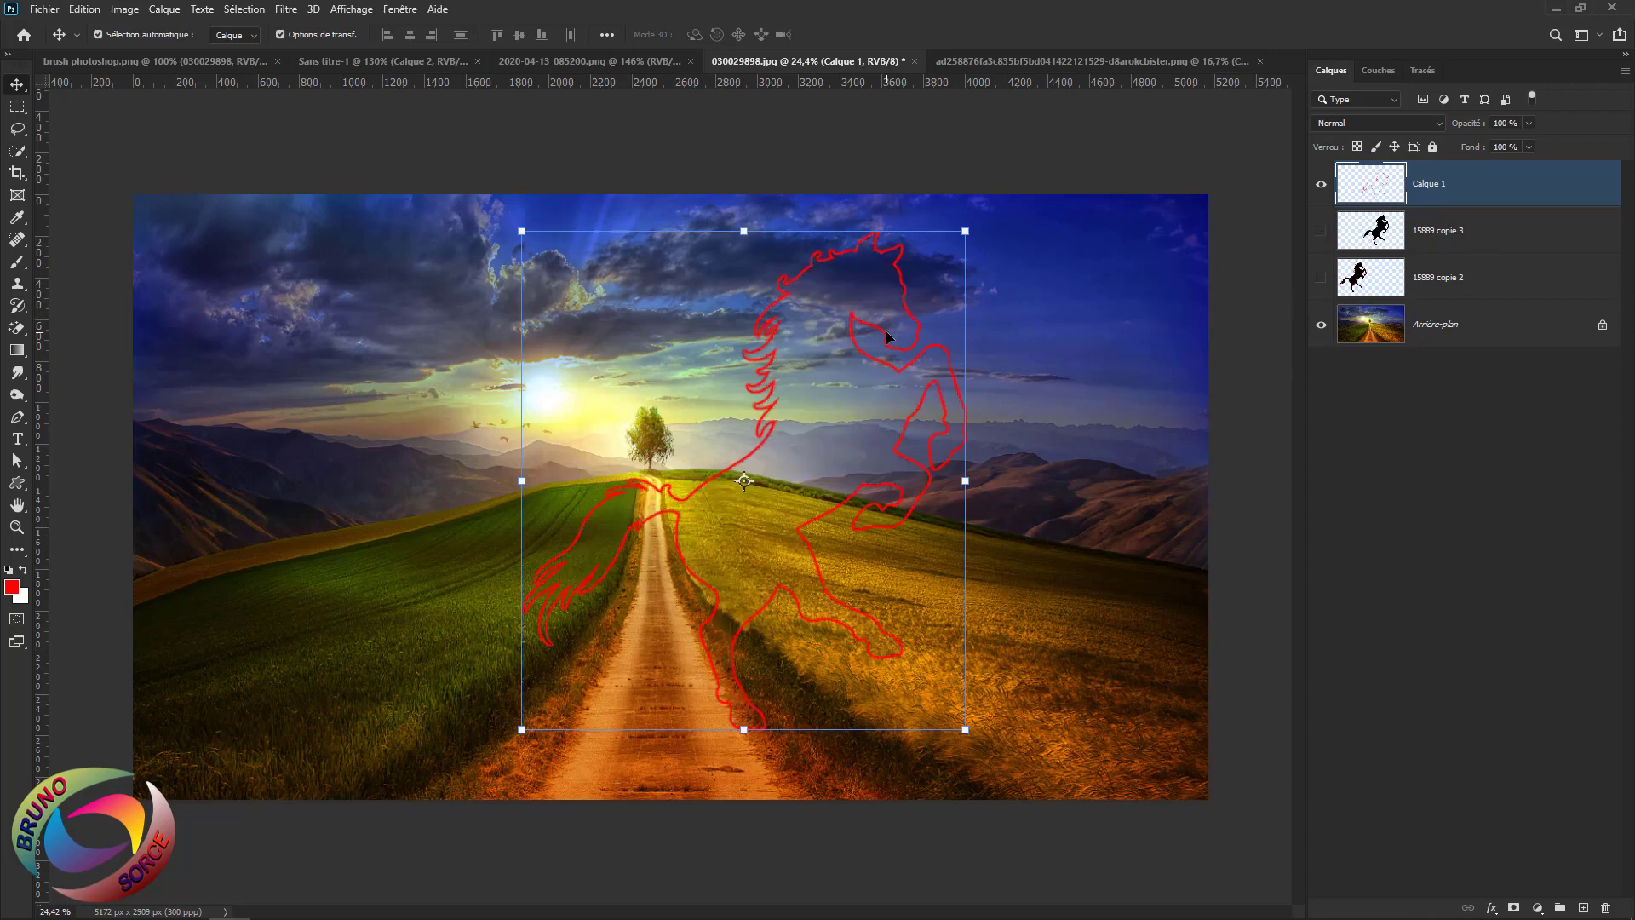
Move the red outline onto the field beside the sun, show layer 15889 copie 3 and shift its black horse away from the outline
{"action": "left_click_drag", "start_coordinate": [888, 340], "coordinate": [540, 341]}
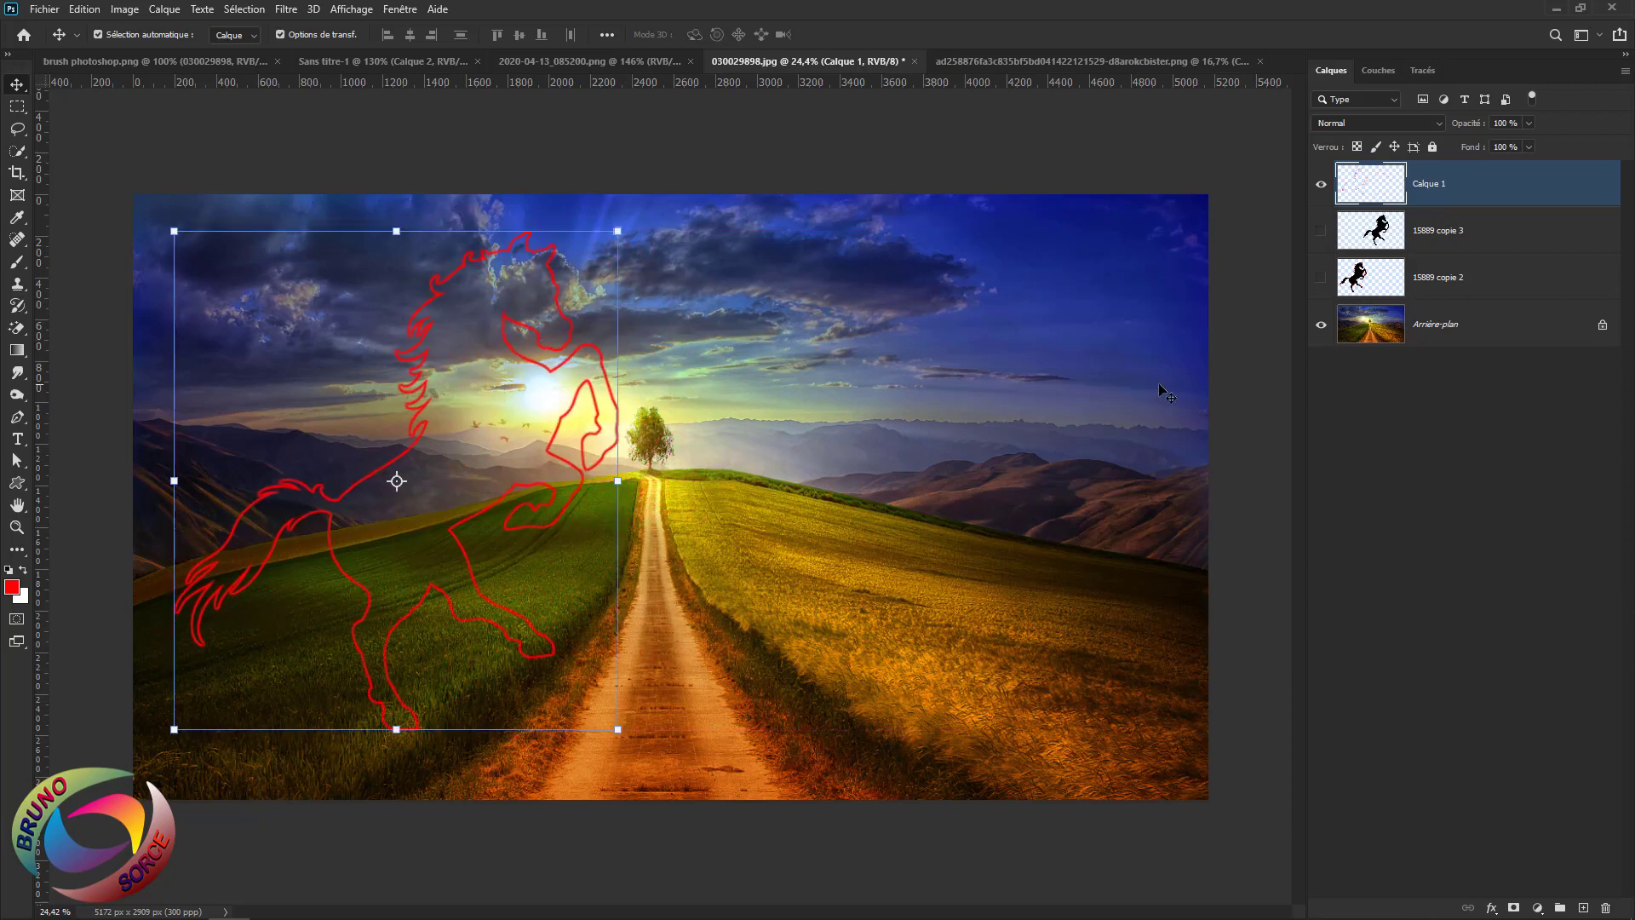
{"action": "left_click", "coordinate": [1321, 232]}
{"action": "left_click_drag", "start_coordinate": [866, 436], "coordinate": [933, 434]}
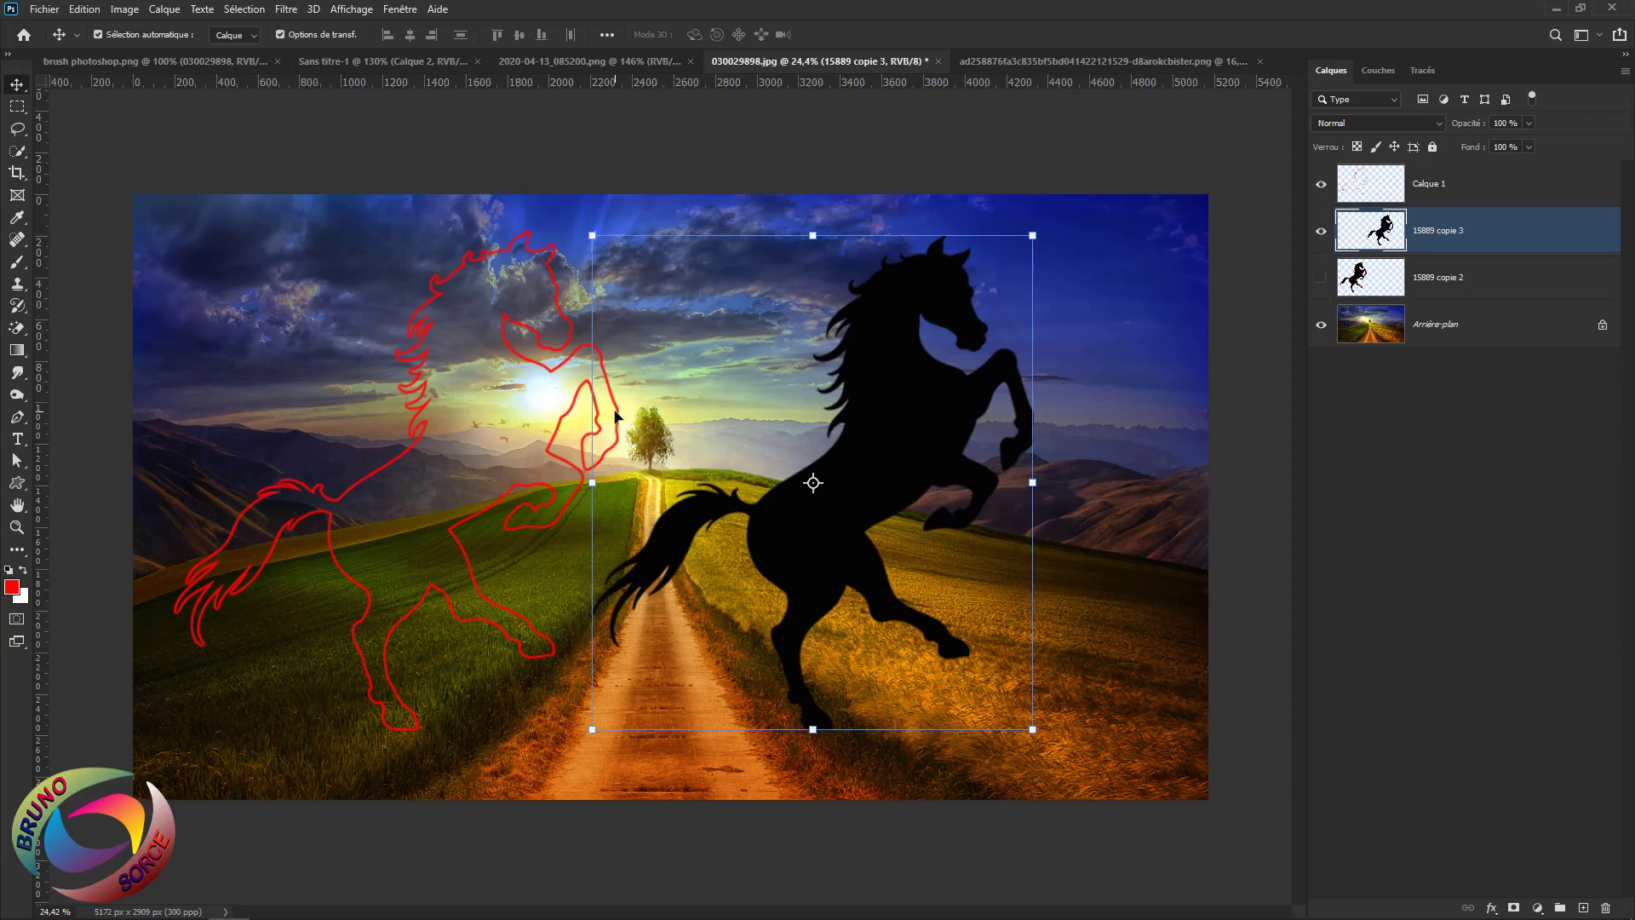
Undo the moves of the black horse and the red outline so that both line up again
{"action": "key", "text": "ctrl+z"}
{"action": "key", "text": "ctrl+z"}
{"action": "key", "text": "ctrl+z"}
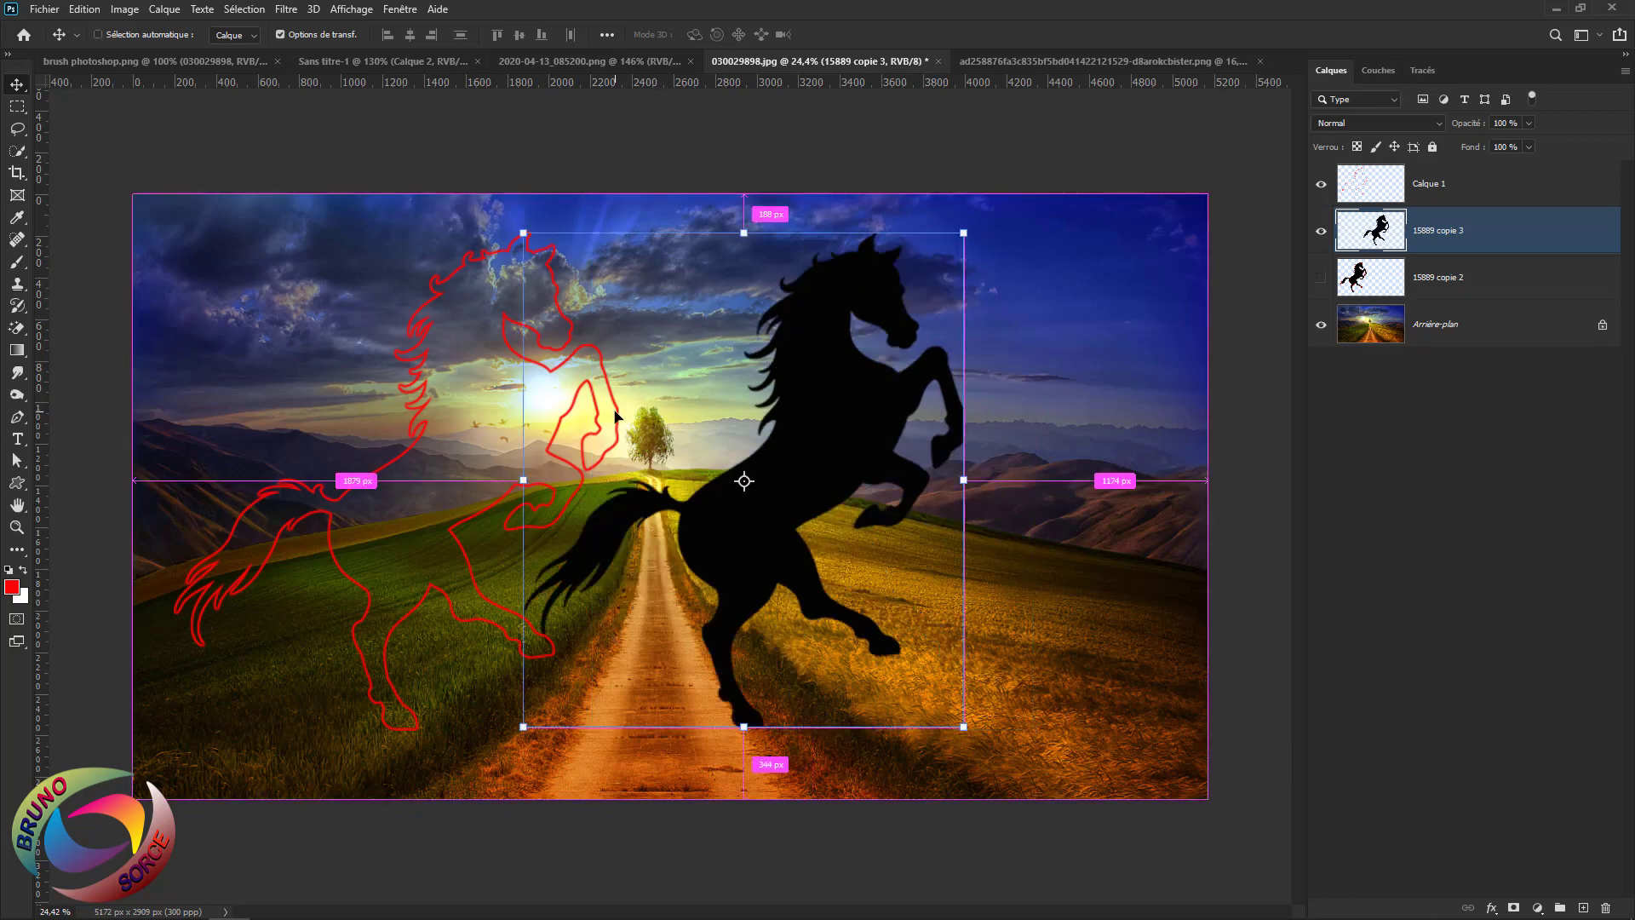
{"action": "key", "text": "ctrl+shift+z"}
{"action": "key", "text": "ctrl+shift+z"}
{"action": "key", "text": "ctrl+shift+z"}
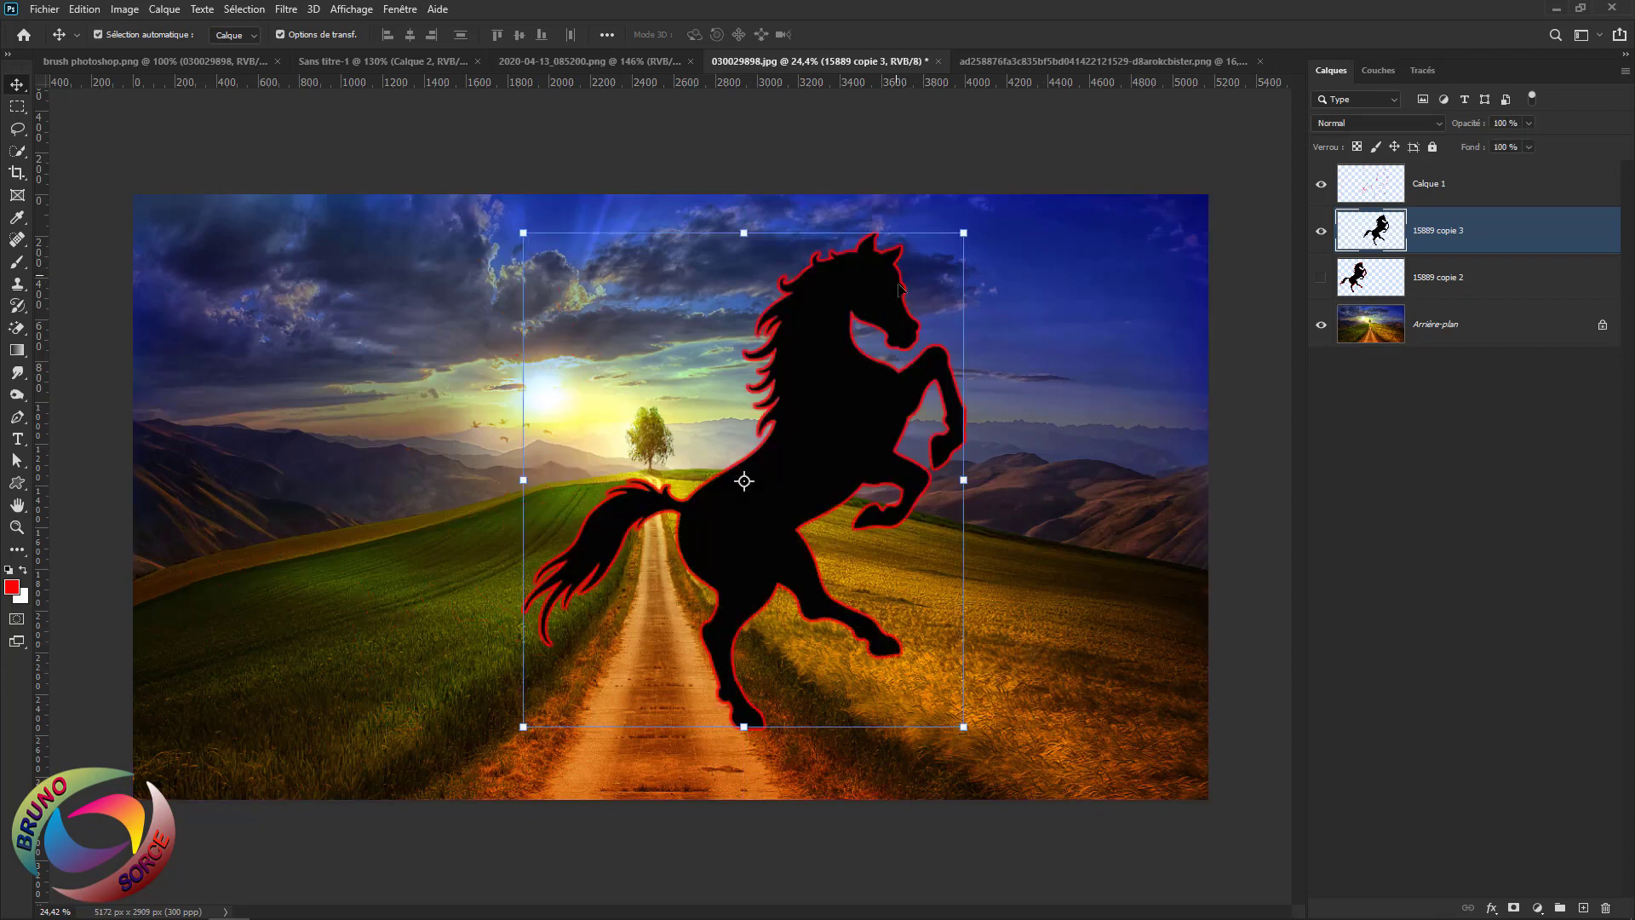
Add a Color Overlay layer effect to Calque 1, try a reduced opacity, and set it back to 100 %
{"action": "left_click", "coordinate": [1524, 192]}
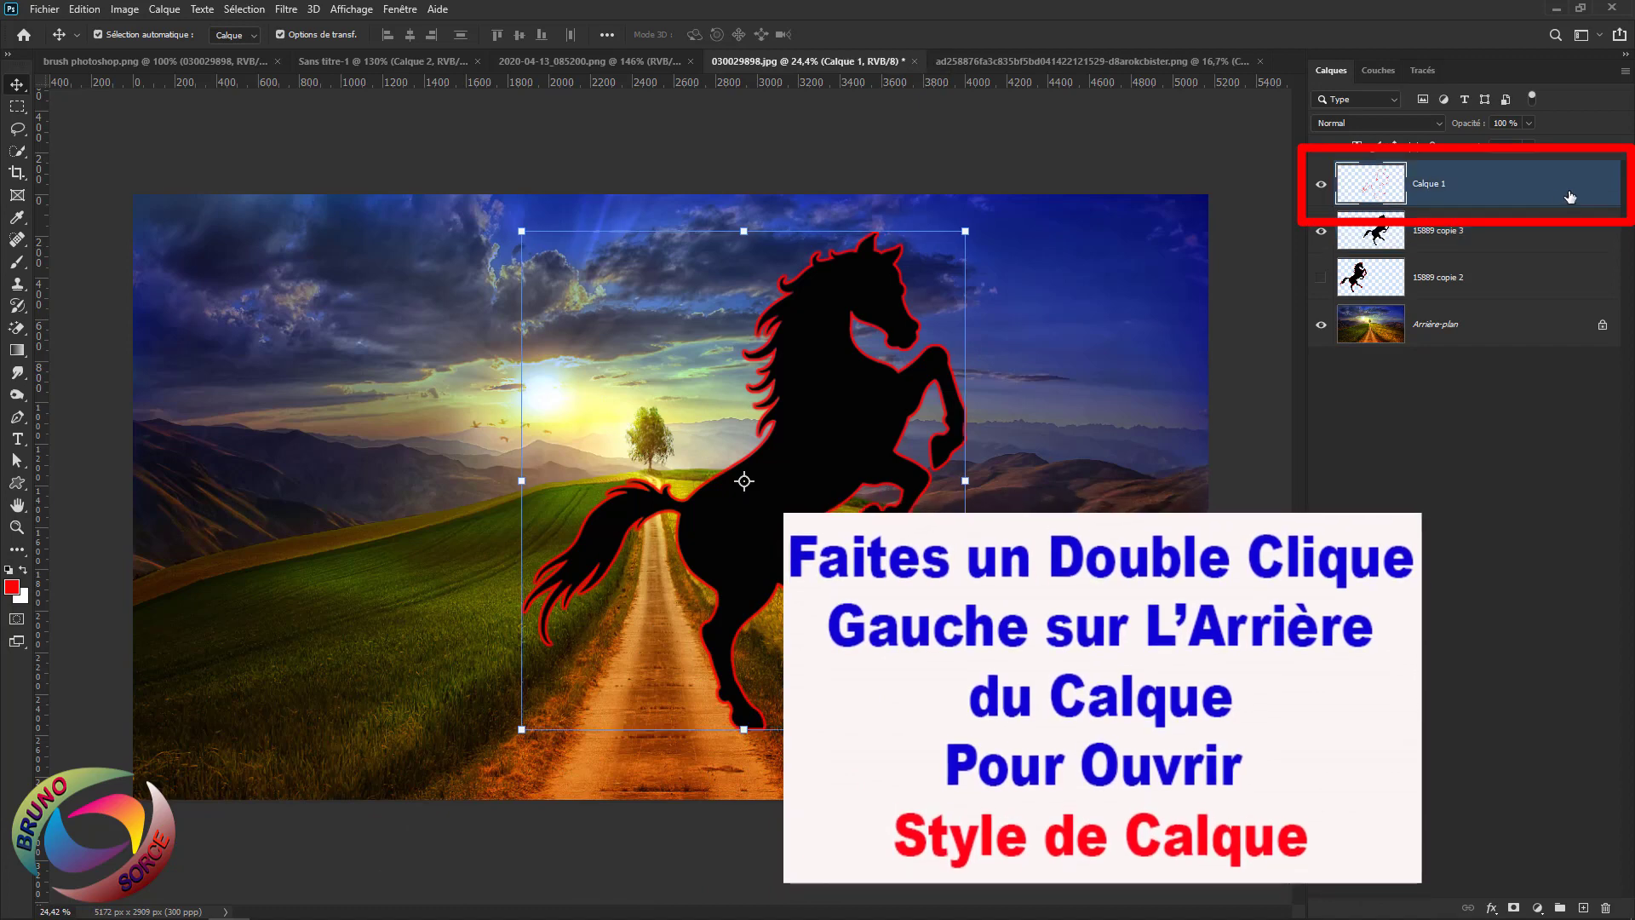
{"action": "double_click", "coordinate": [1569, 195]}
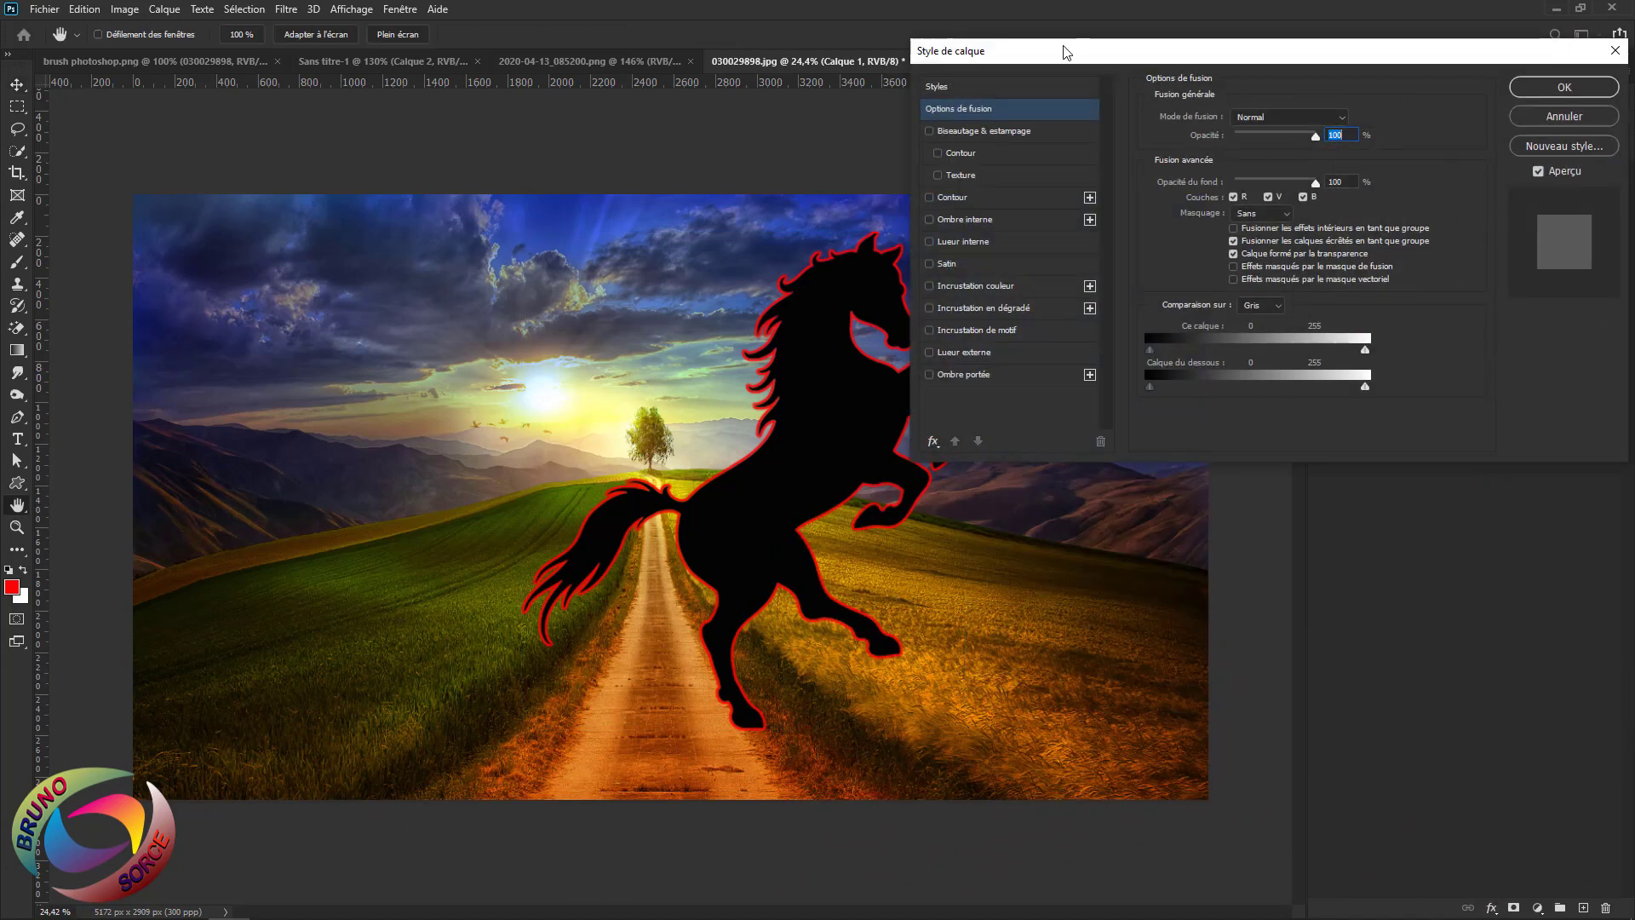
{"action": "left_click_drag", "start_coordinate": [1065, 49], "coordinate": [1131, 55]}
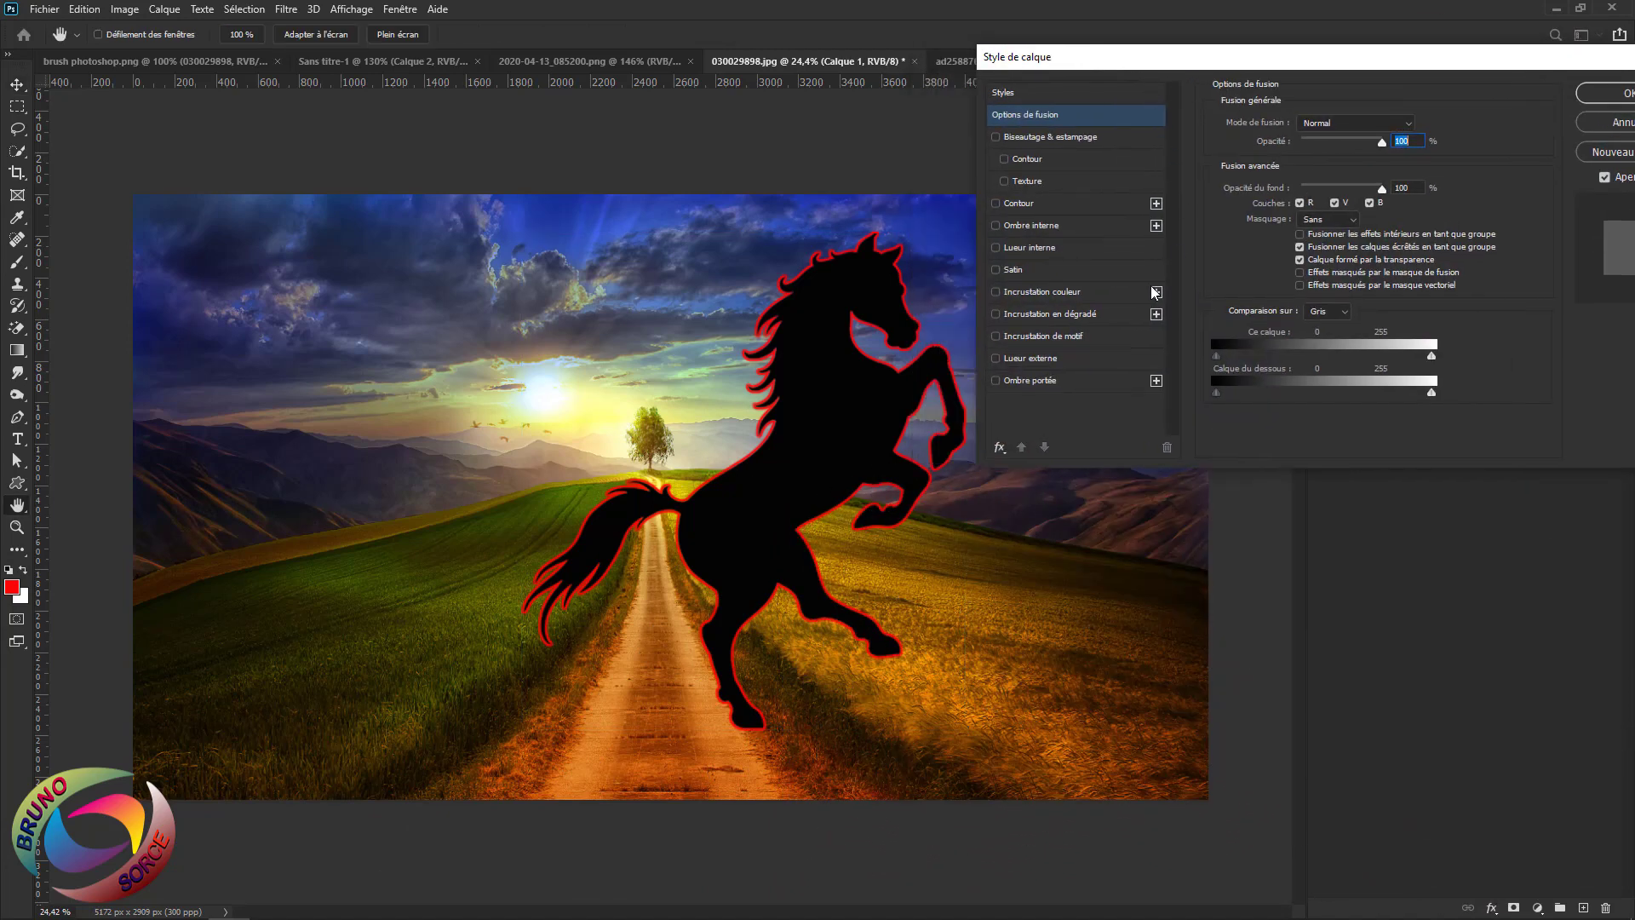
{"action": "left_click", "coordinate": [1036, 292]}
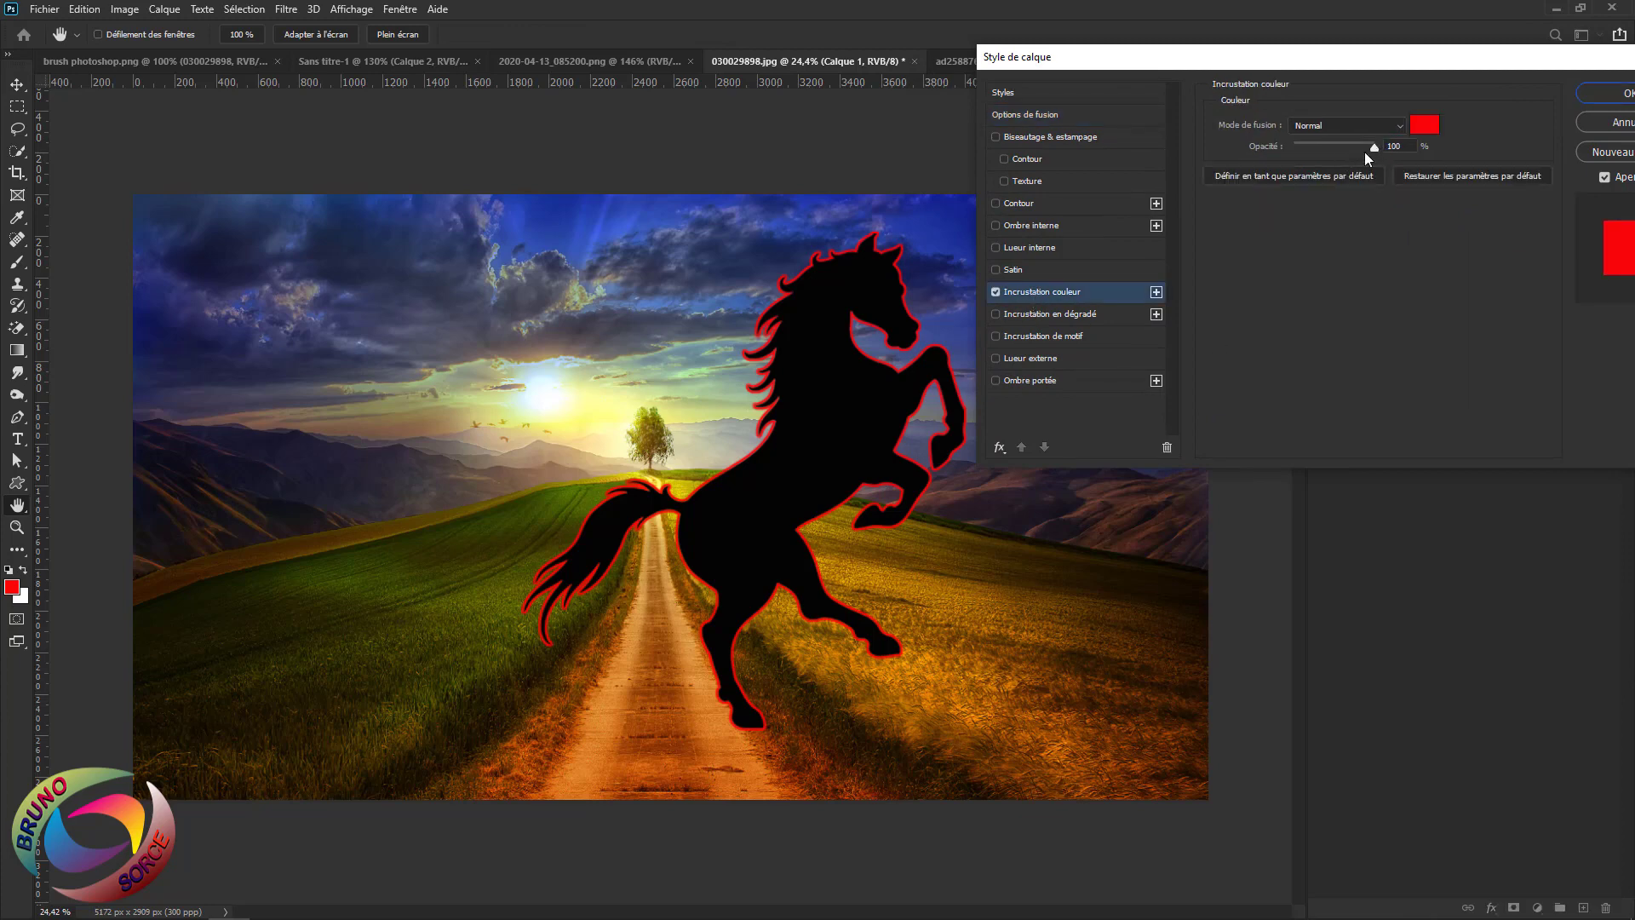
{"action": "left_click", "coordinate": [1320, 150]}
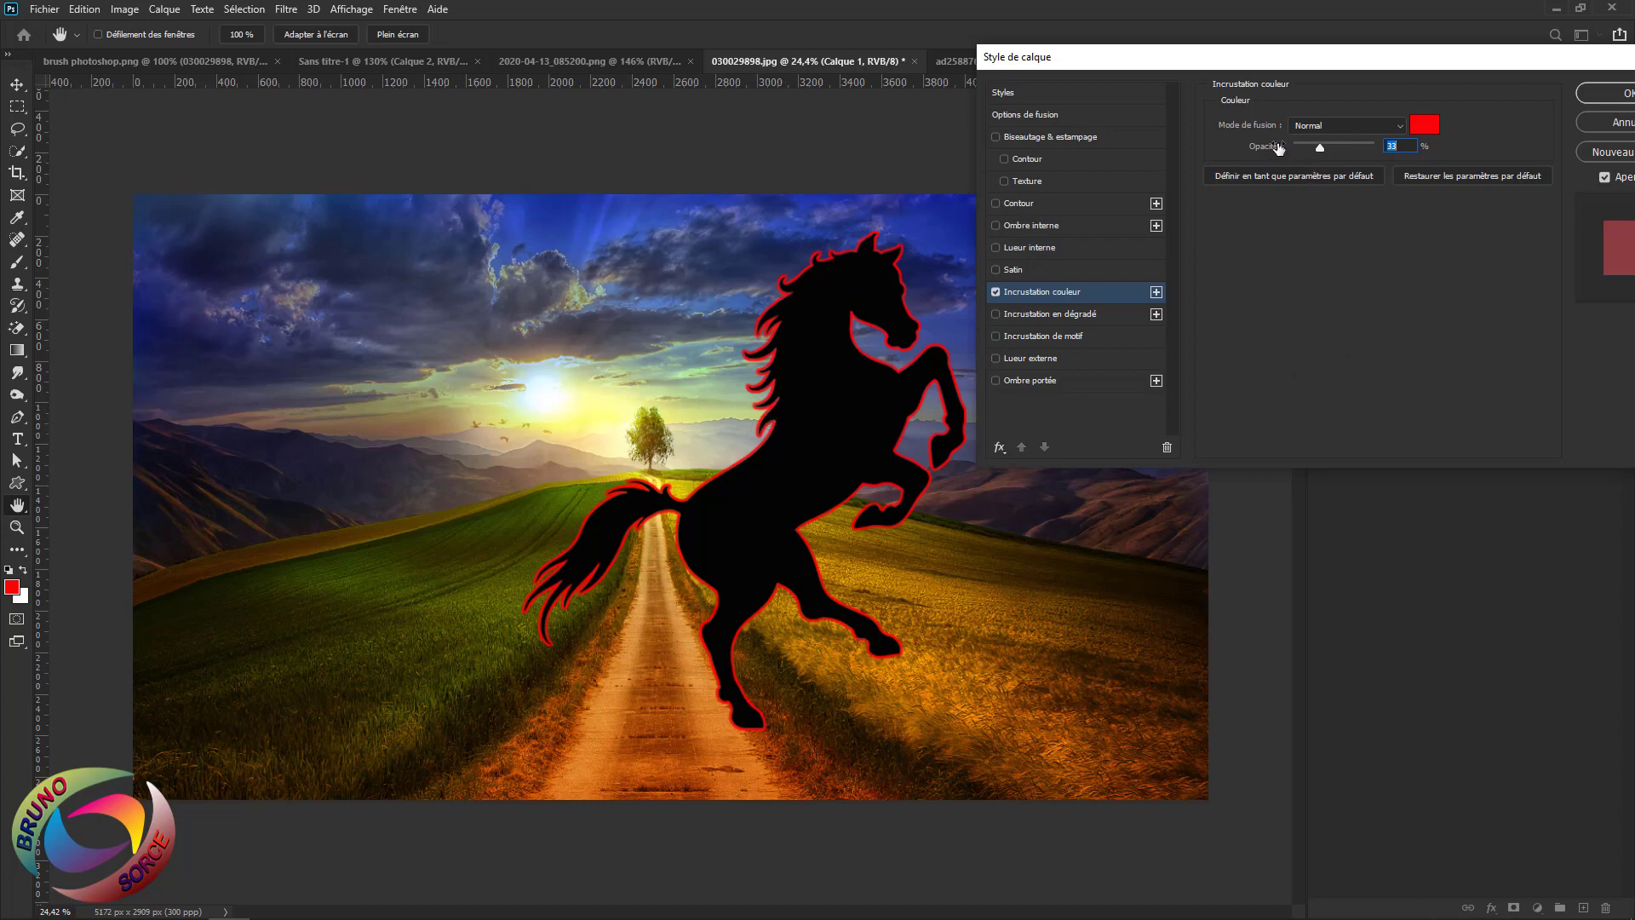
{"action": "left_click_drag", "start_coordinate": [1318, 148], "coordinate": [1318, 146]}
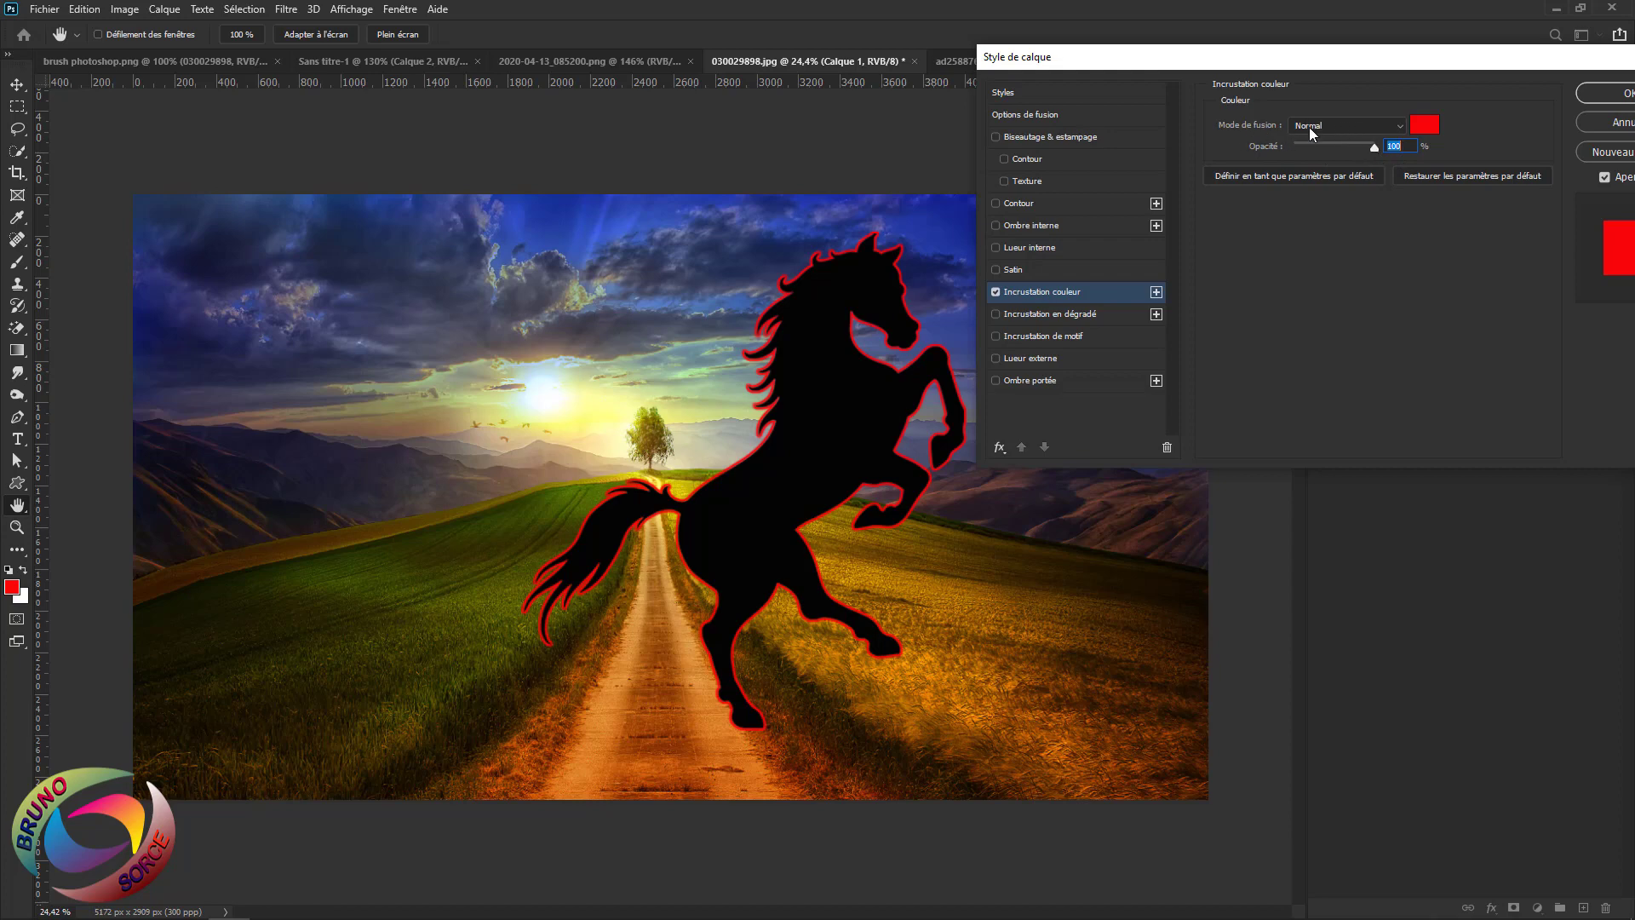
Try blue, magenta and green as the outline's overlay colour, settle on yellow f8f503, and apply the layer style
{"action": "left_click", "coordinate": [1423, 127]}
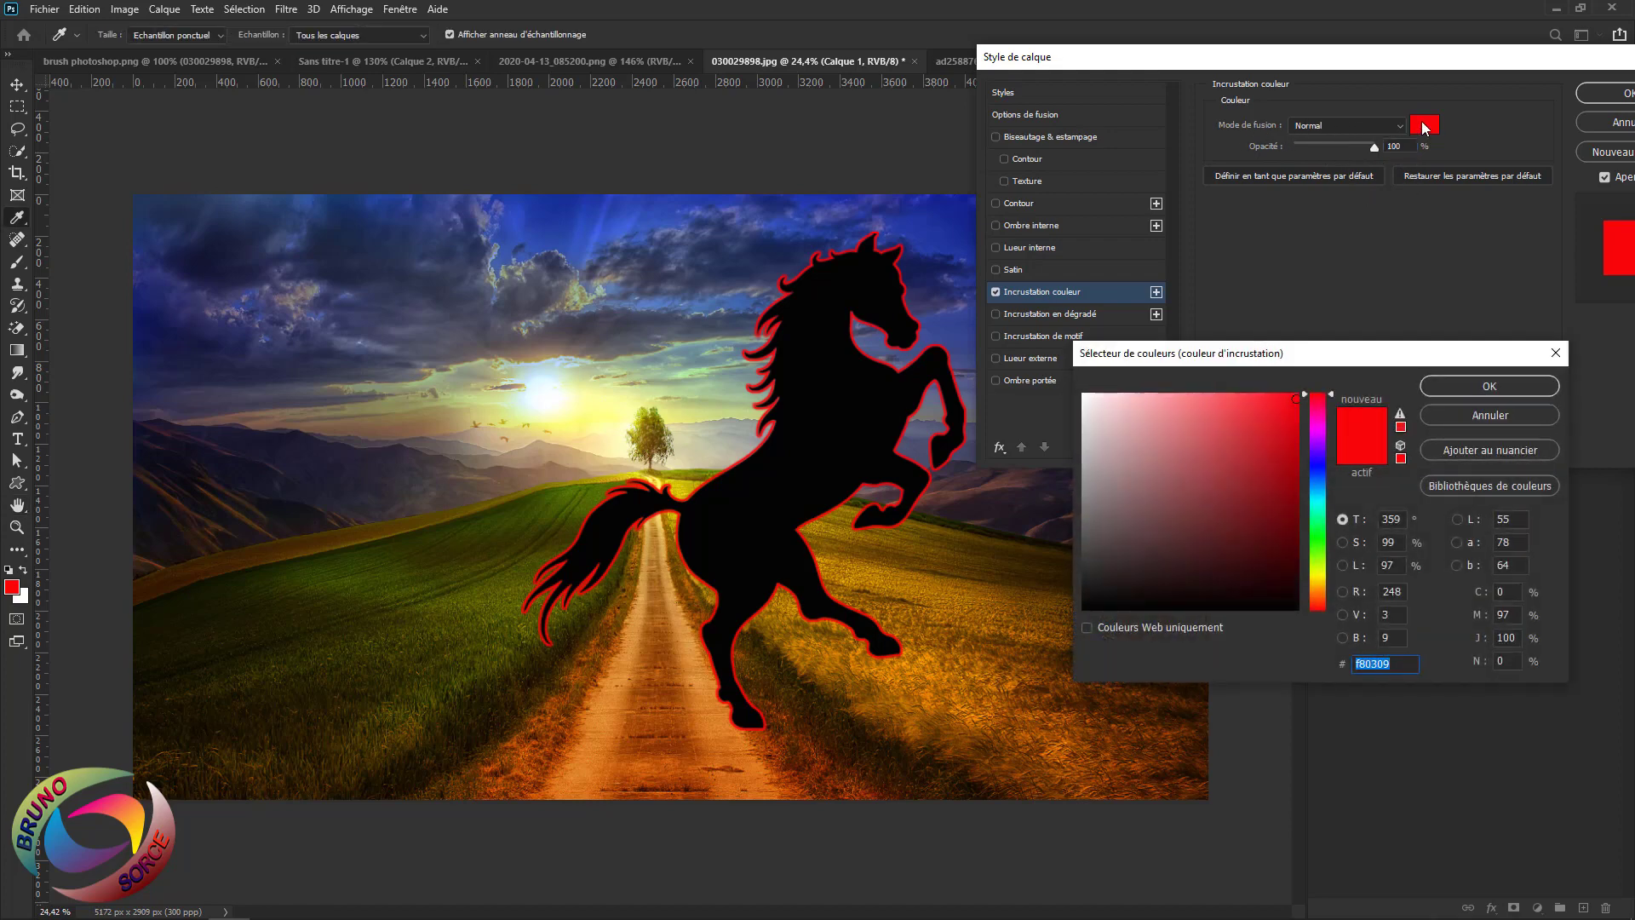
{"action": "left_click", "coordinate": [1318, 468]}
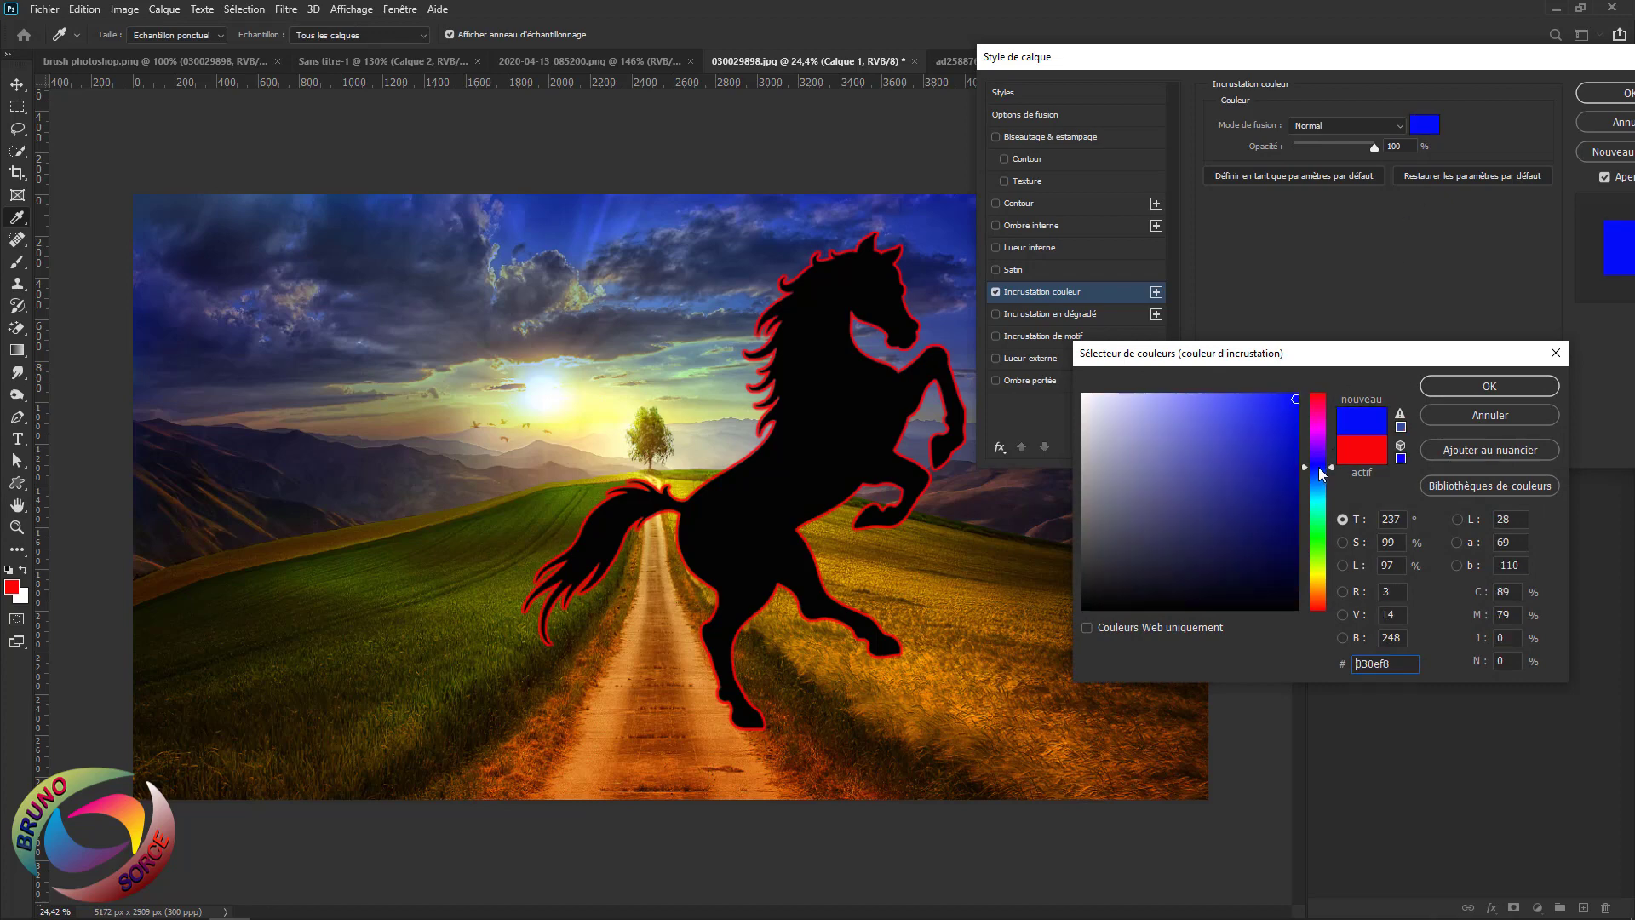
{"action": "left_click", "coordinate": [1319, 433]}
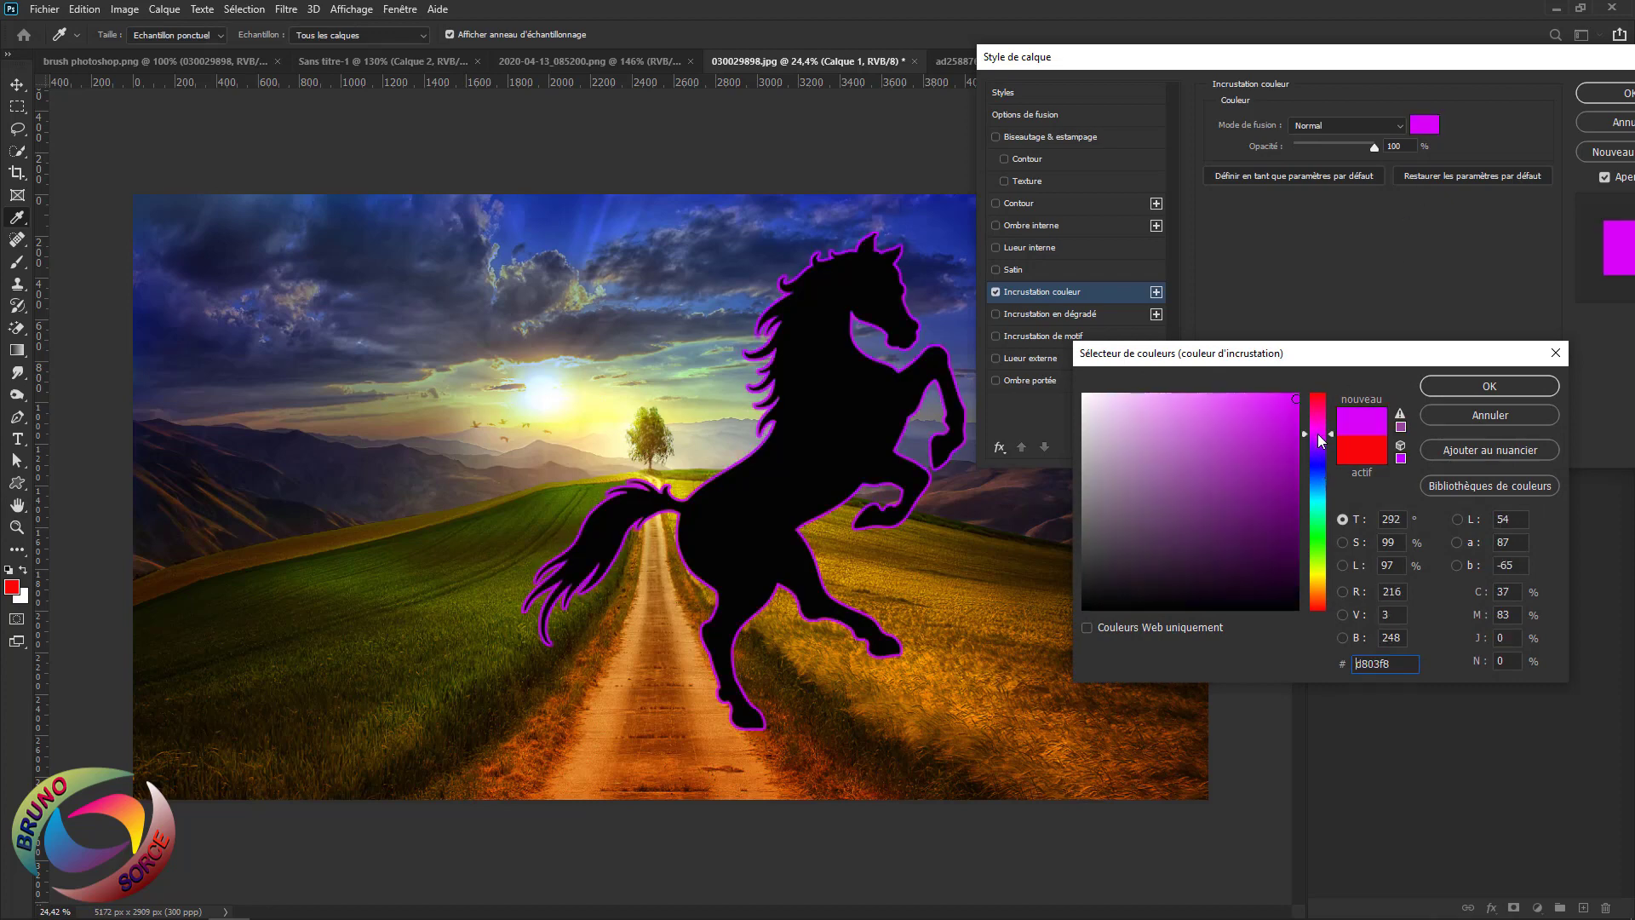
{"action": "left_click", "coordinate": [1316, 548]}
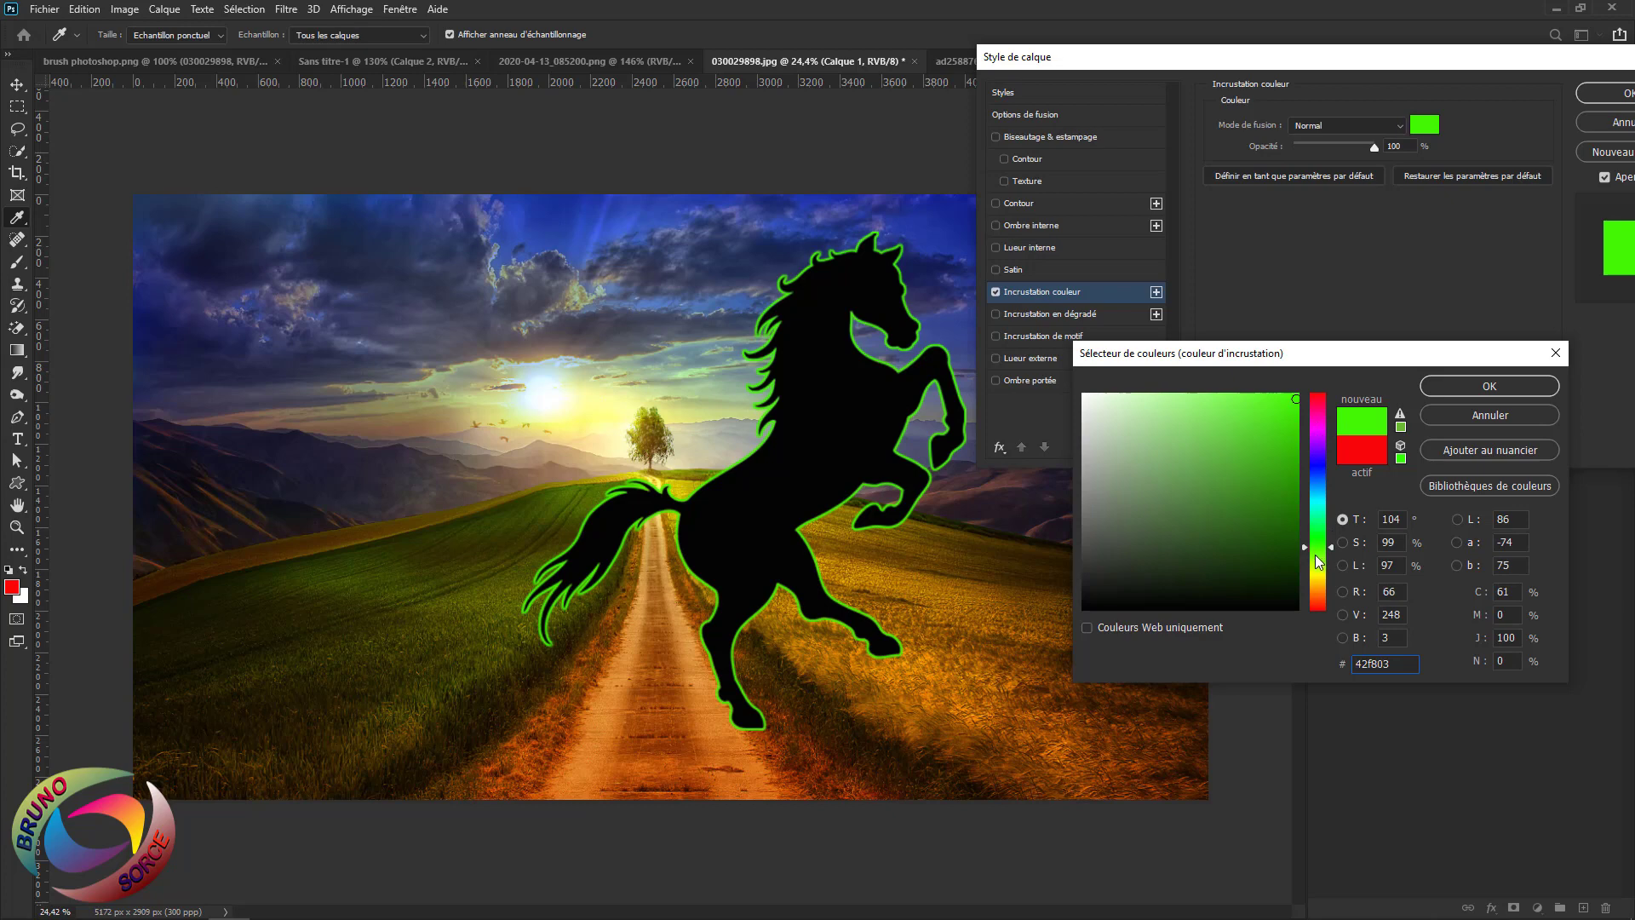
{"action": "left_click", "coordinate": [1317, 576]}
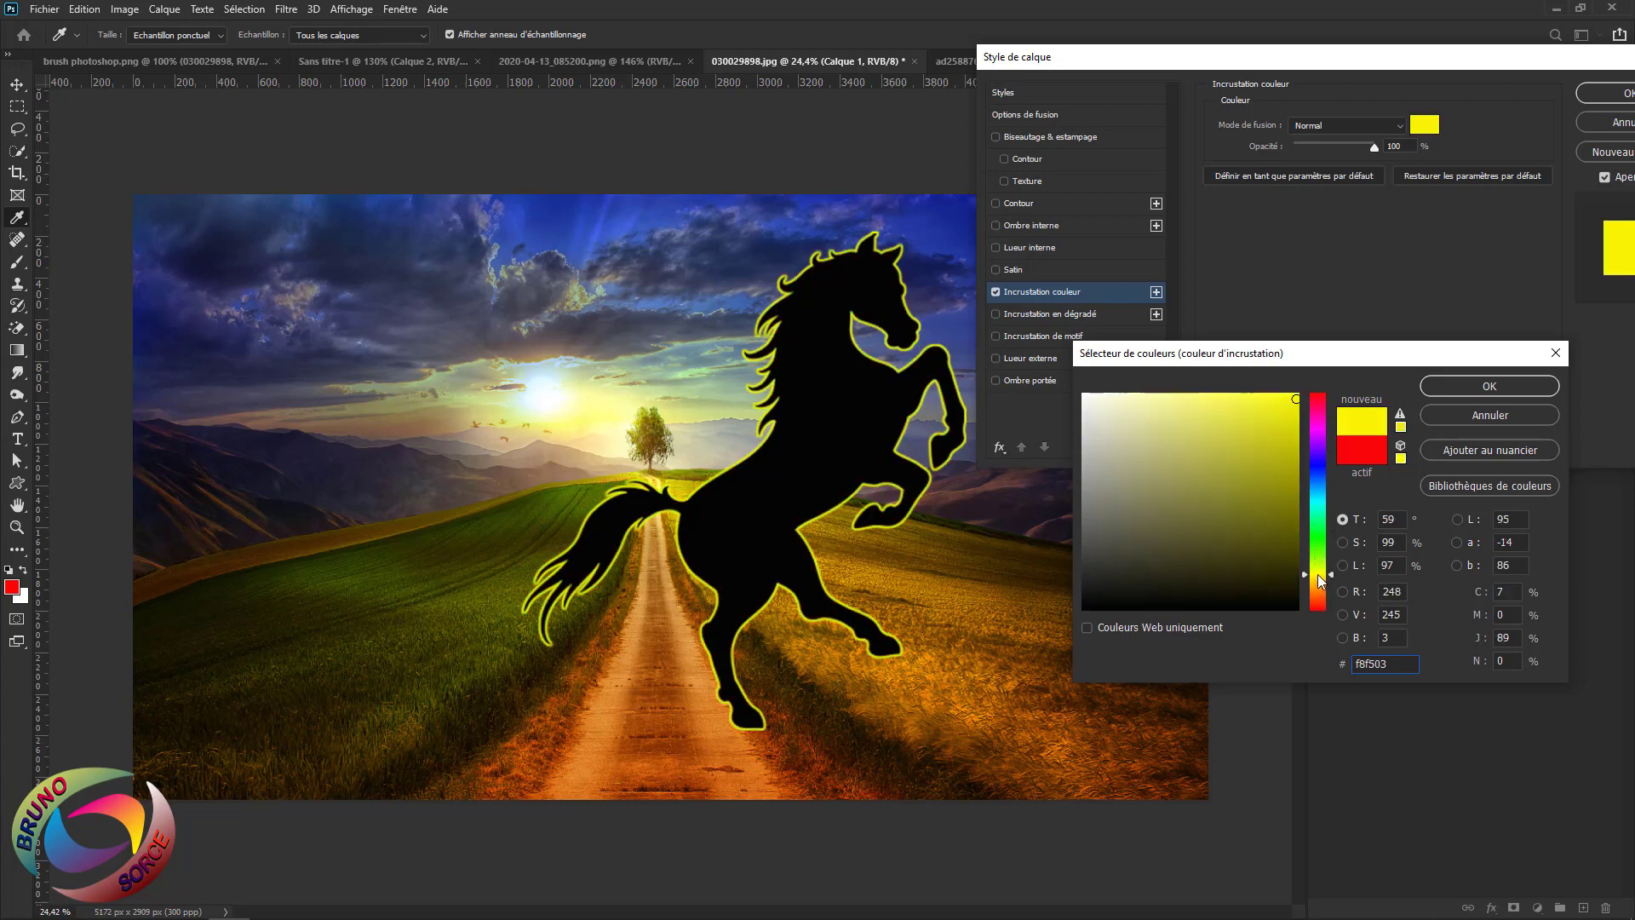
{"action": "left_click", "coordinate": [1464, 386]}
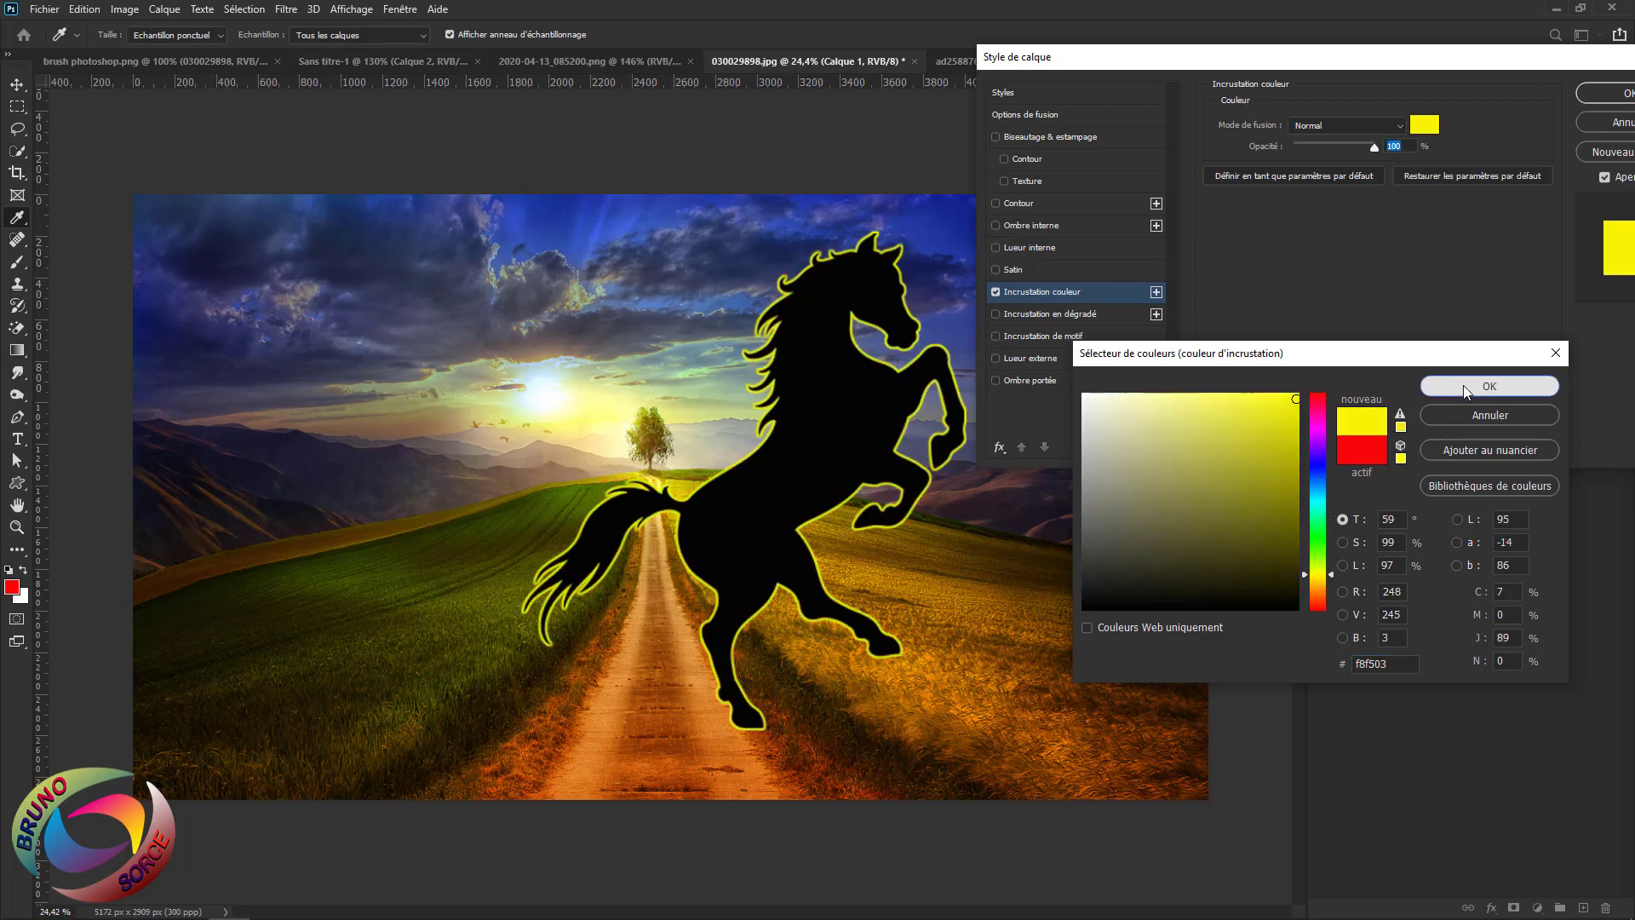
{"action": "left_click", "coordinate": [1592, 94]}
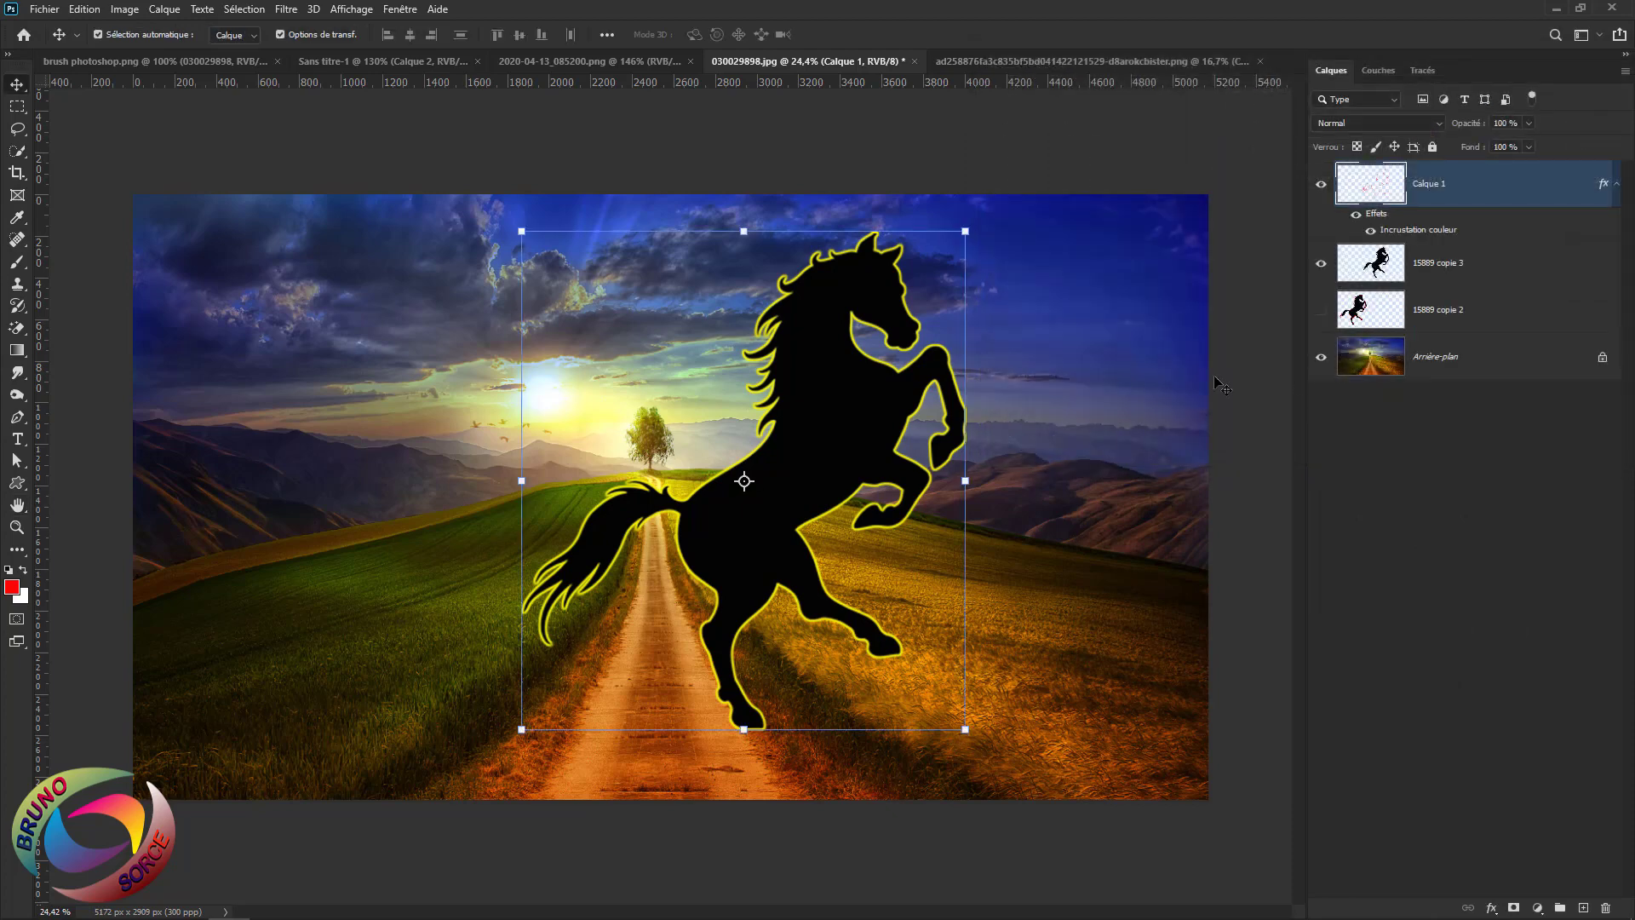
Add a Color Overlay layer effect to the black horse on layer 15889 copie 3
{"action": "left_click", "coordinate": [1490, 275]}
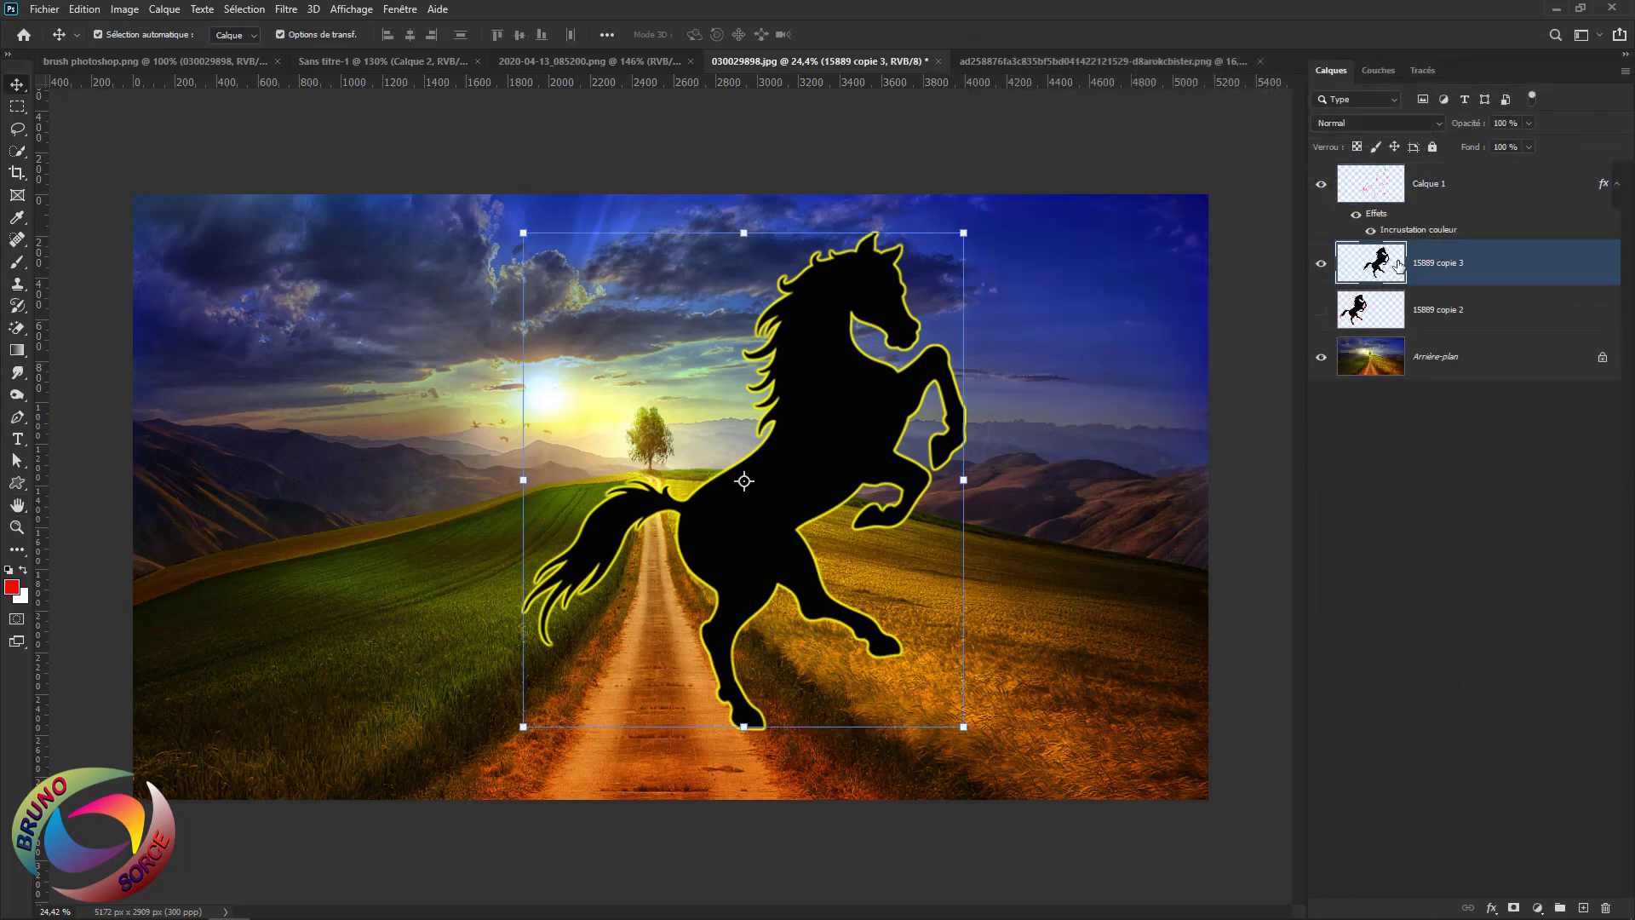
{"action": "double_click", "coordinate": [1572, 274]}
{"action": "left_click_drag", "start_coordinate": [1067, 64], "coordinate": [1139, 75]}
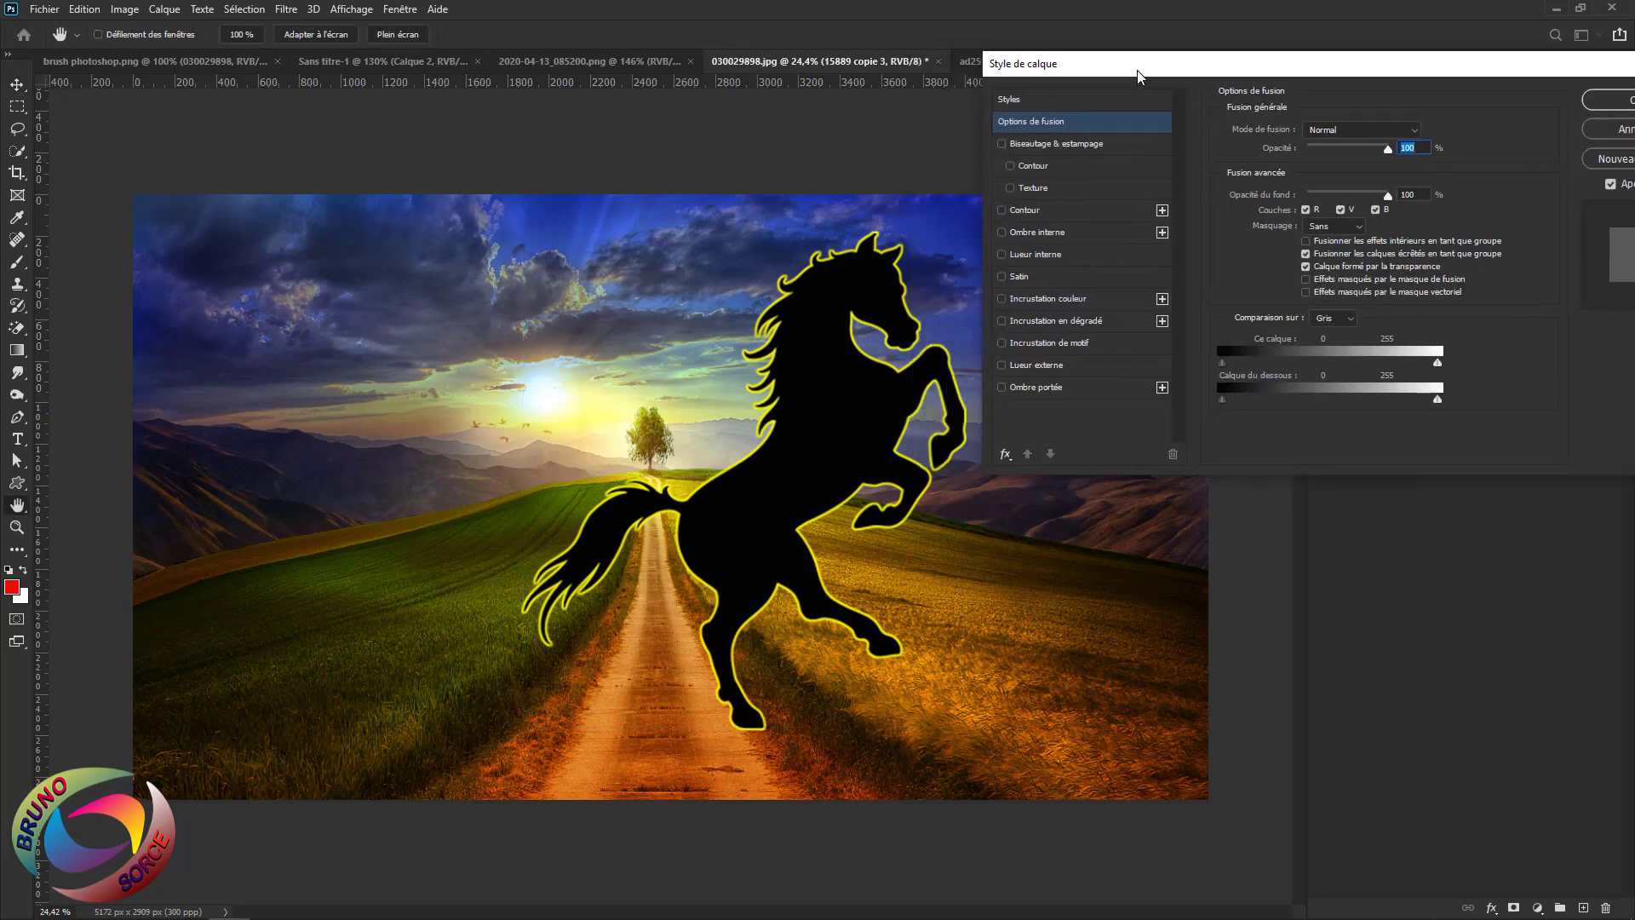
{"action": "left_click", "coordinate": [1058, 298]}
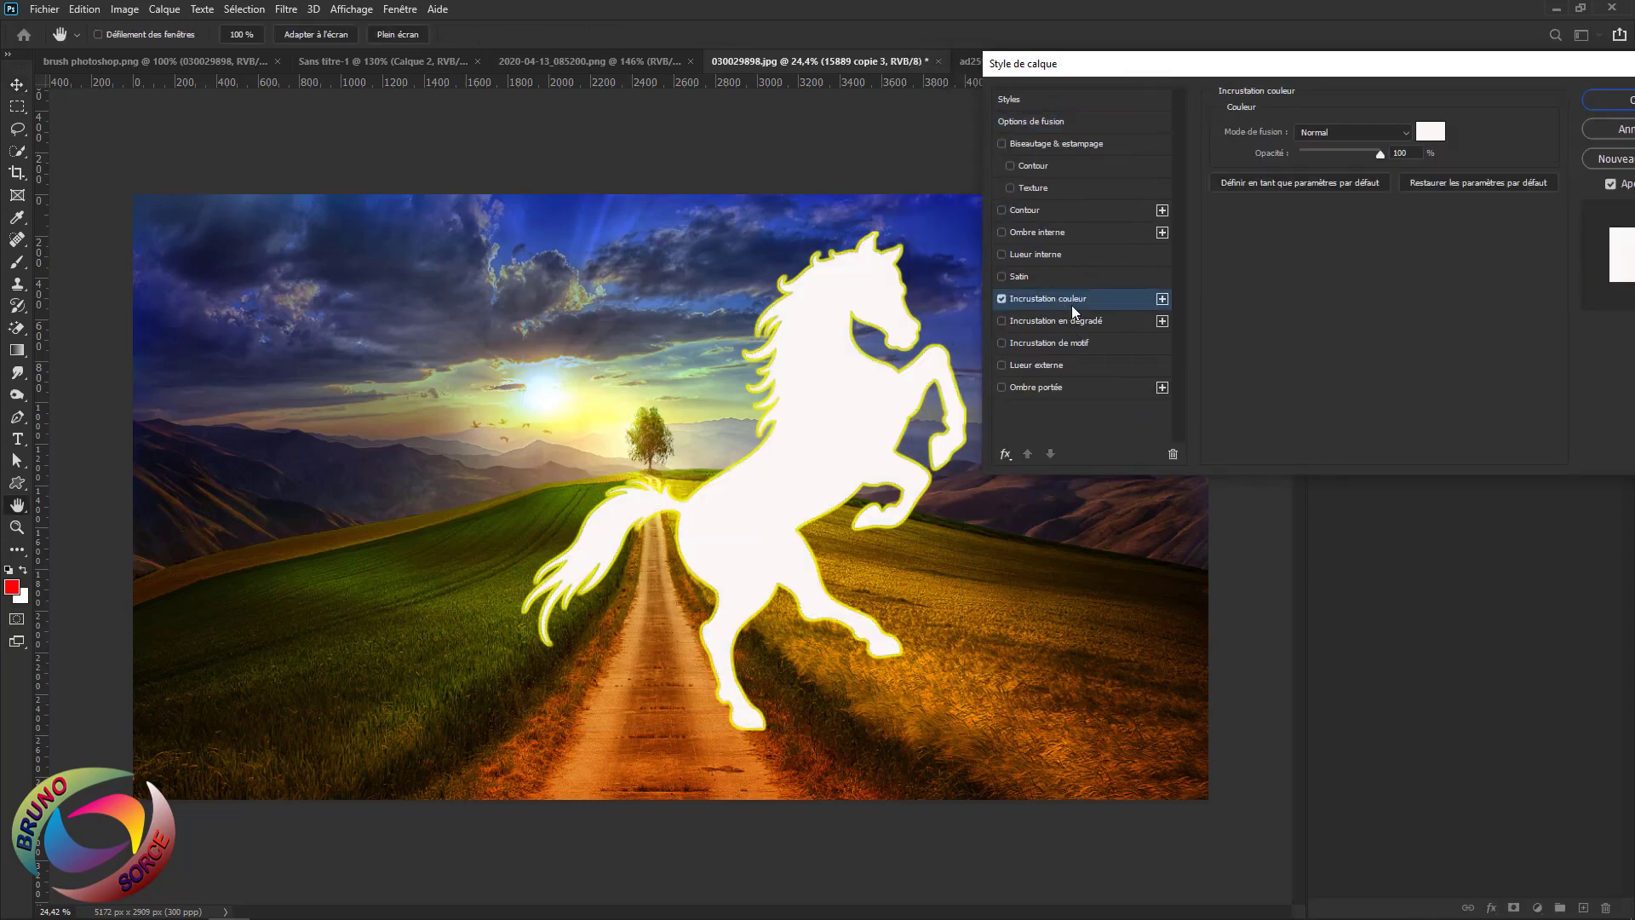
Try red, cyan and yellow-green as the horse's overlay colour, and cancel the colour choice
{"action": "left_click", "coordinate": [1429, 132]}
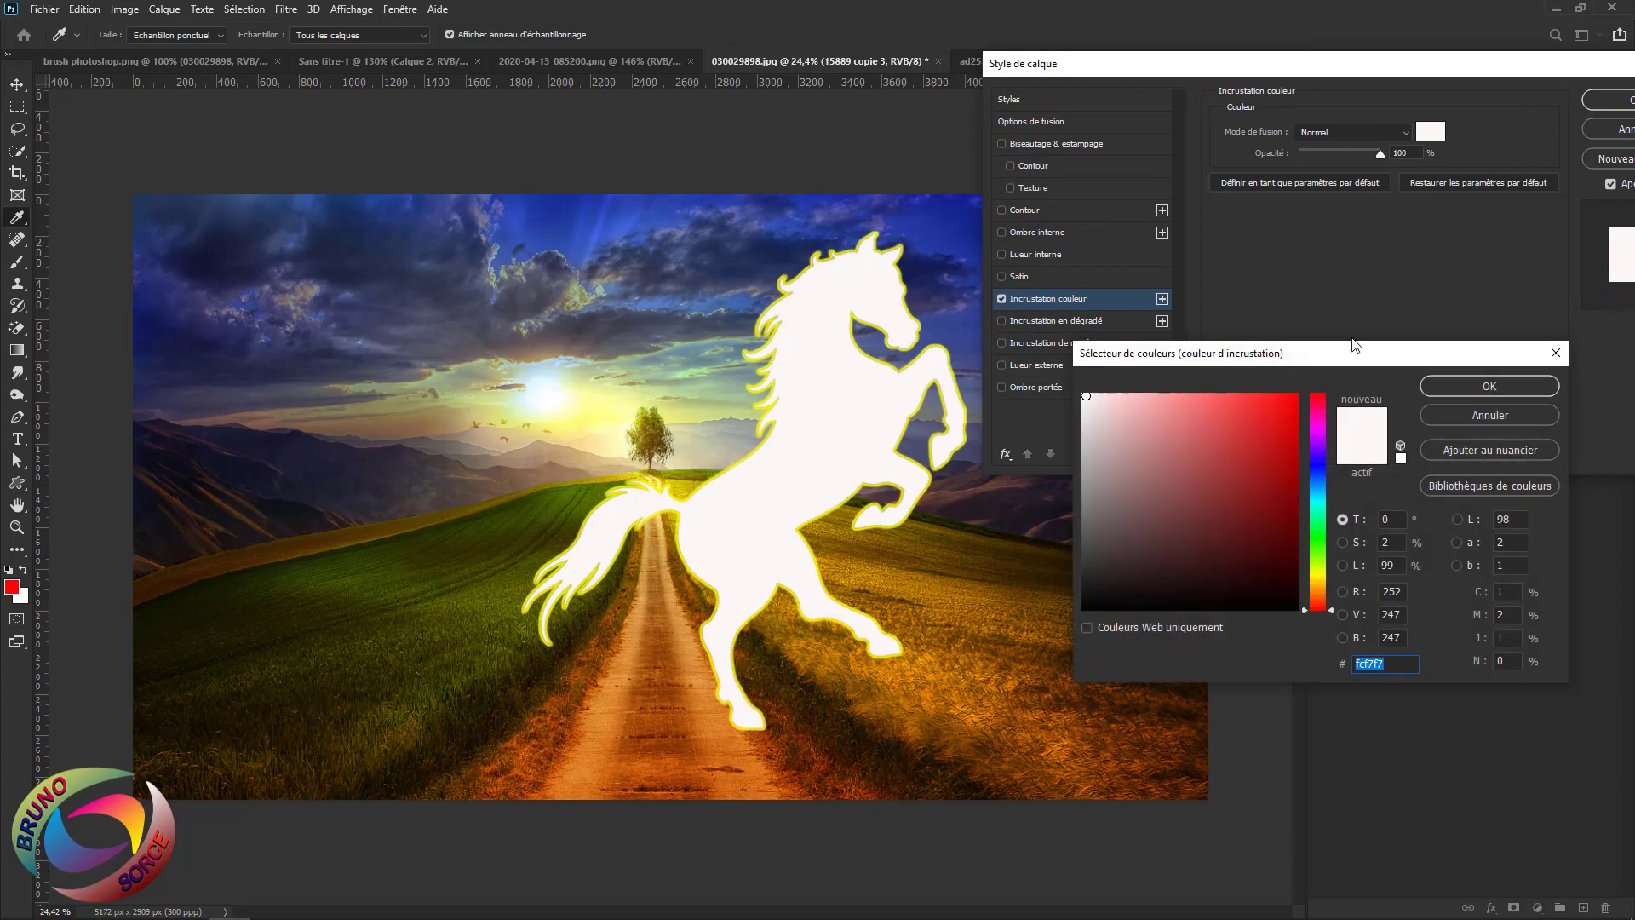
{"action": "left_click", "coordinate": [1287, 408]}
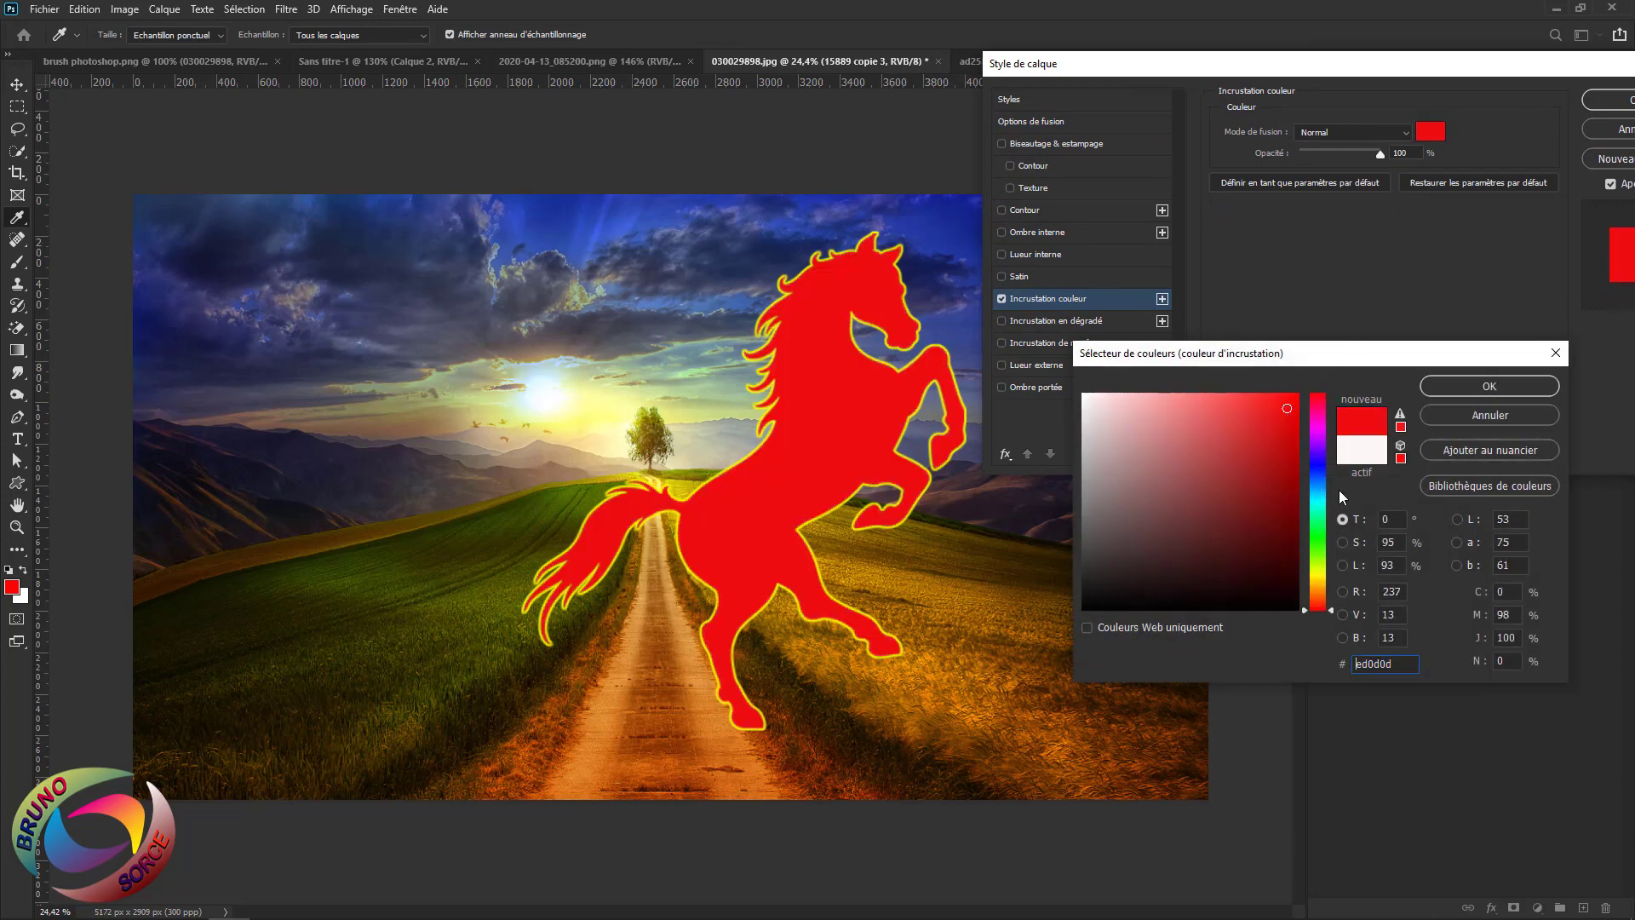
{"action": "left_click", "coordinate": [1316, 502]}
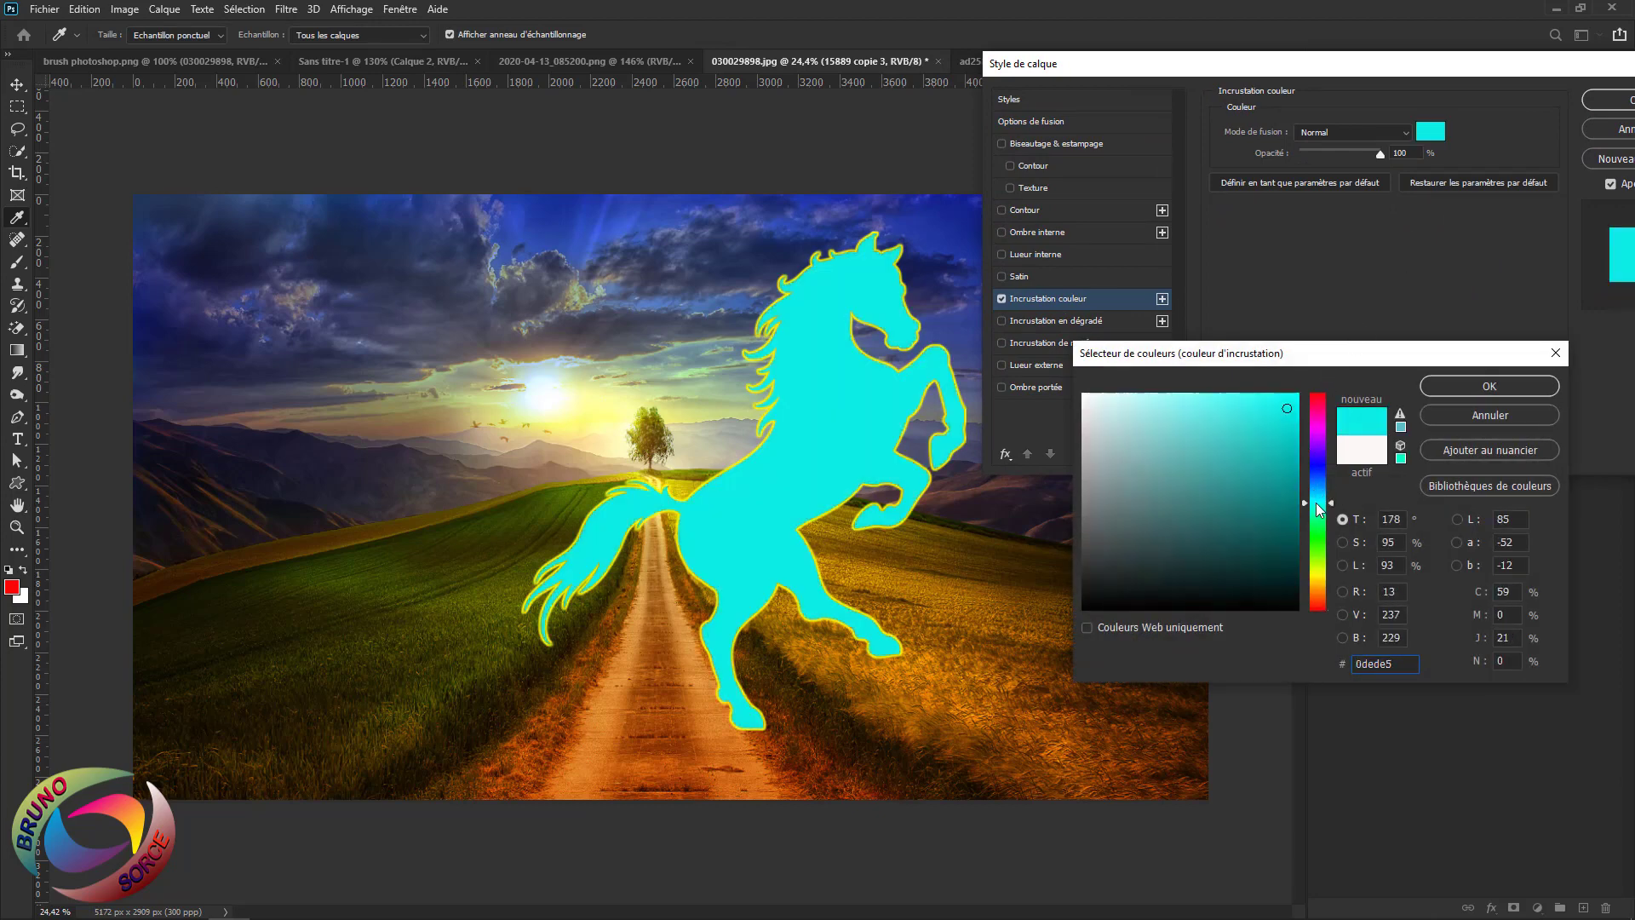
{"action": "left_click", "coordinate": [1321, 569]}
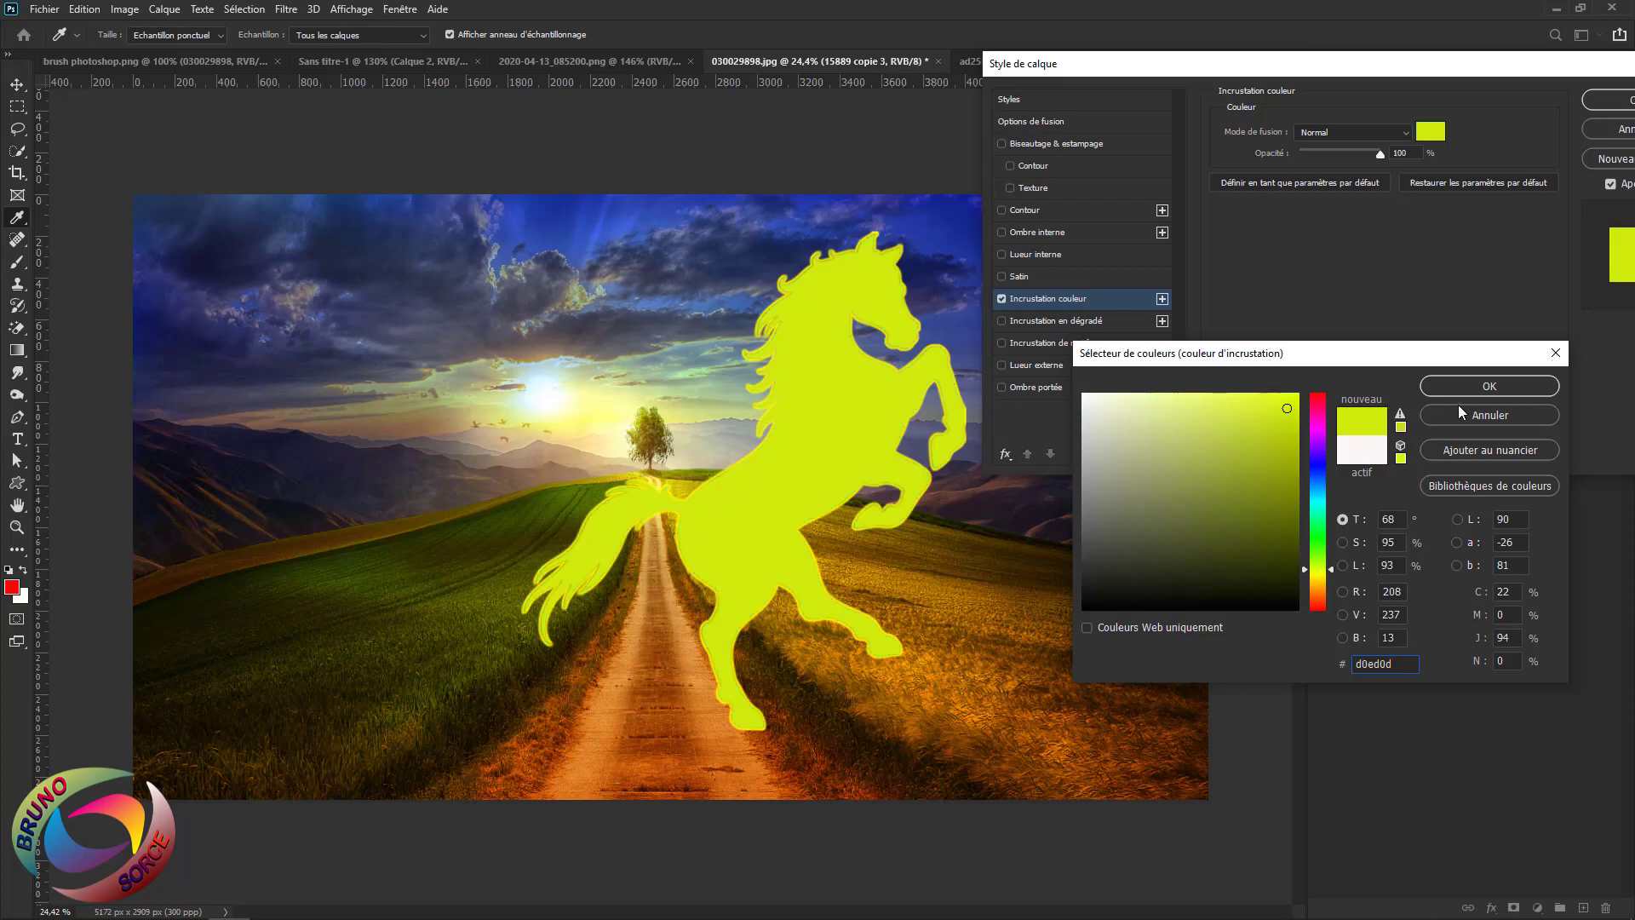
{"action": "left_click", "coordinate": [1489, 416]}
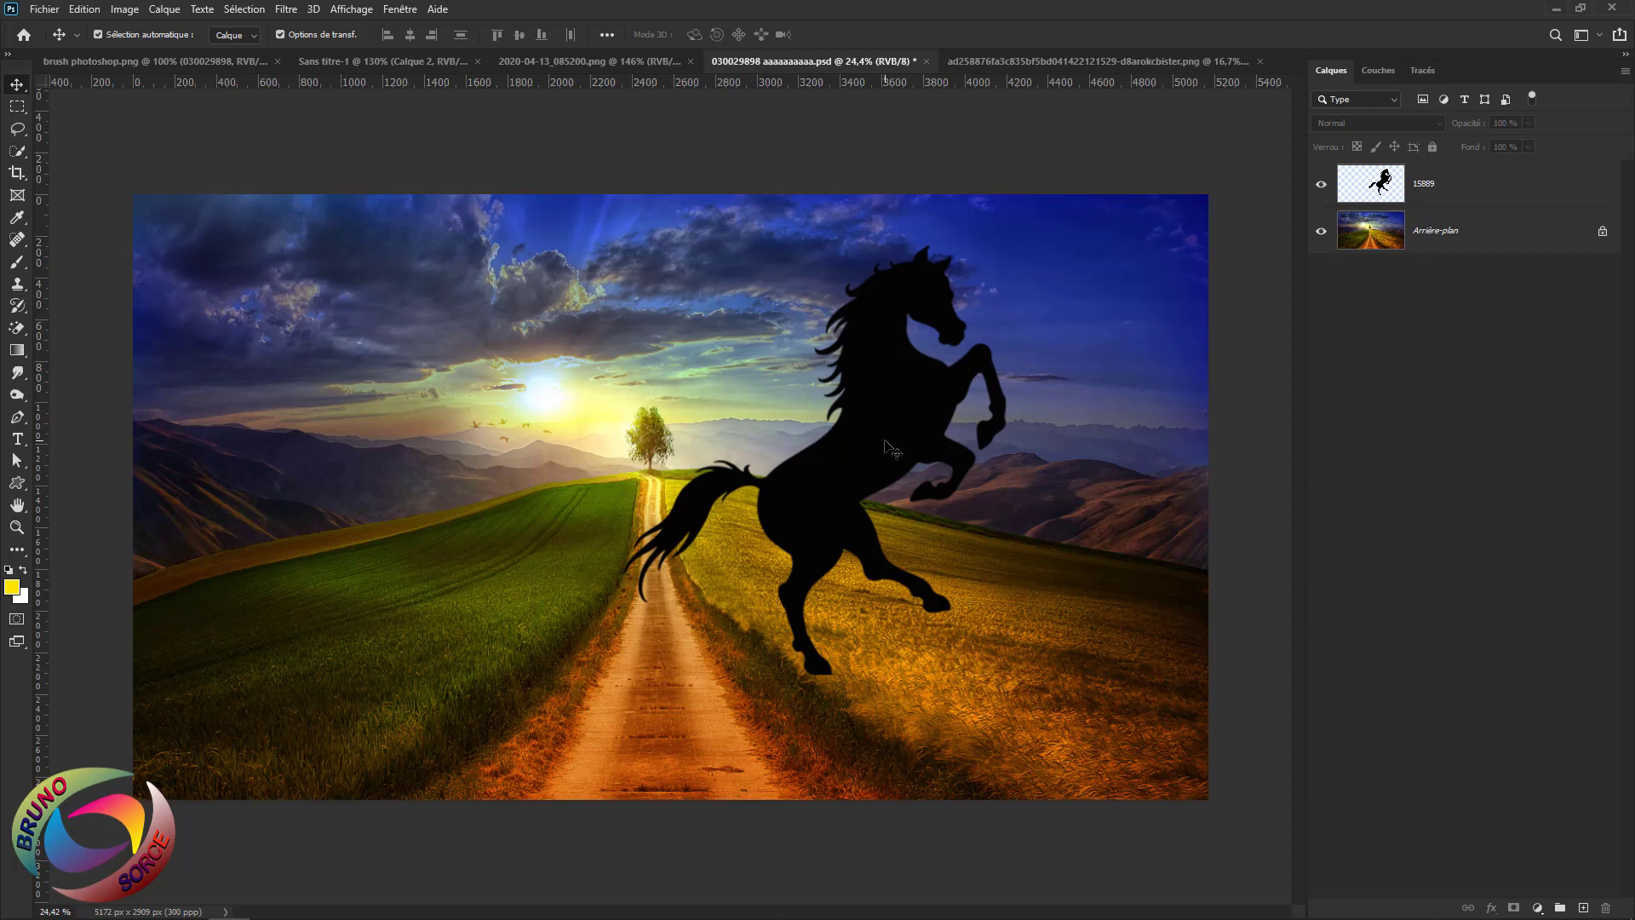
Load the horse silhouette of layer 15889 as a selection and convert that selection into a work path
{"action": "left_click", "coordinate": [1486, 182]}
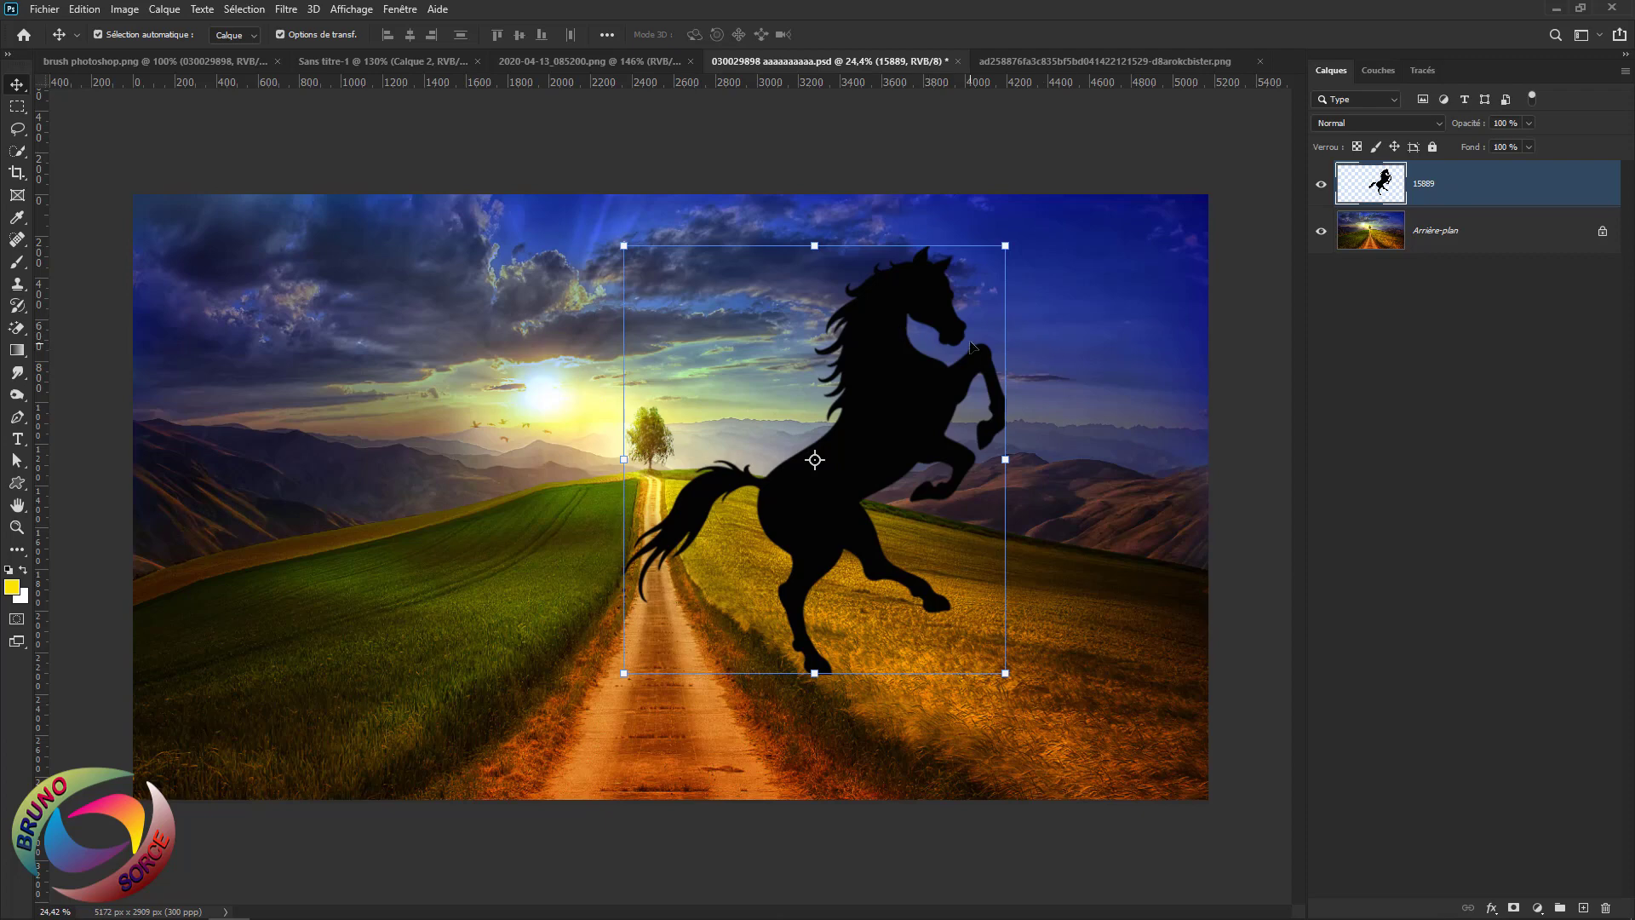
{"action": "left_click", "coordinate": [1426, 72]}
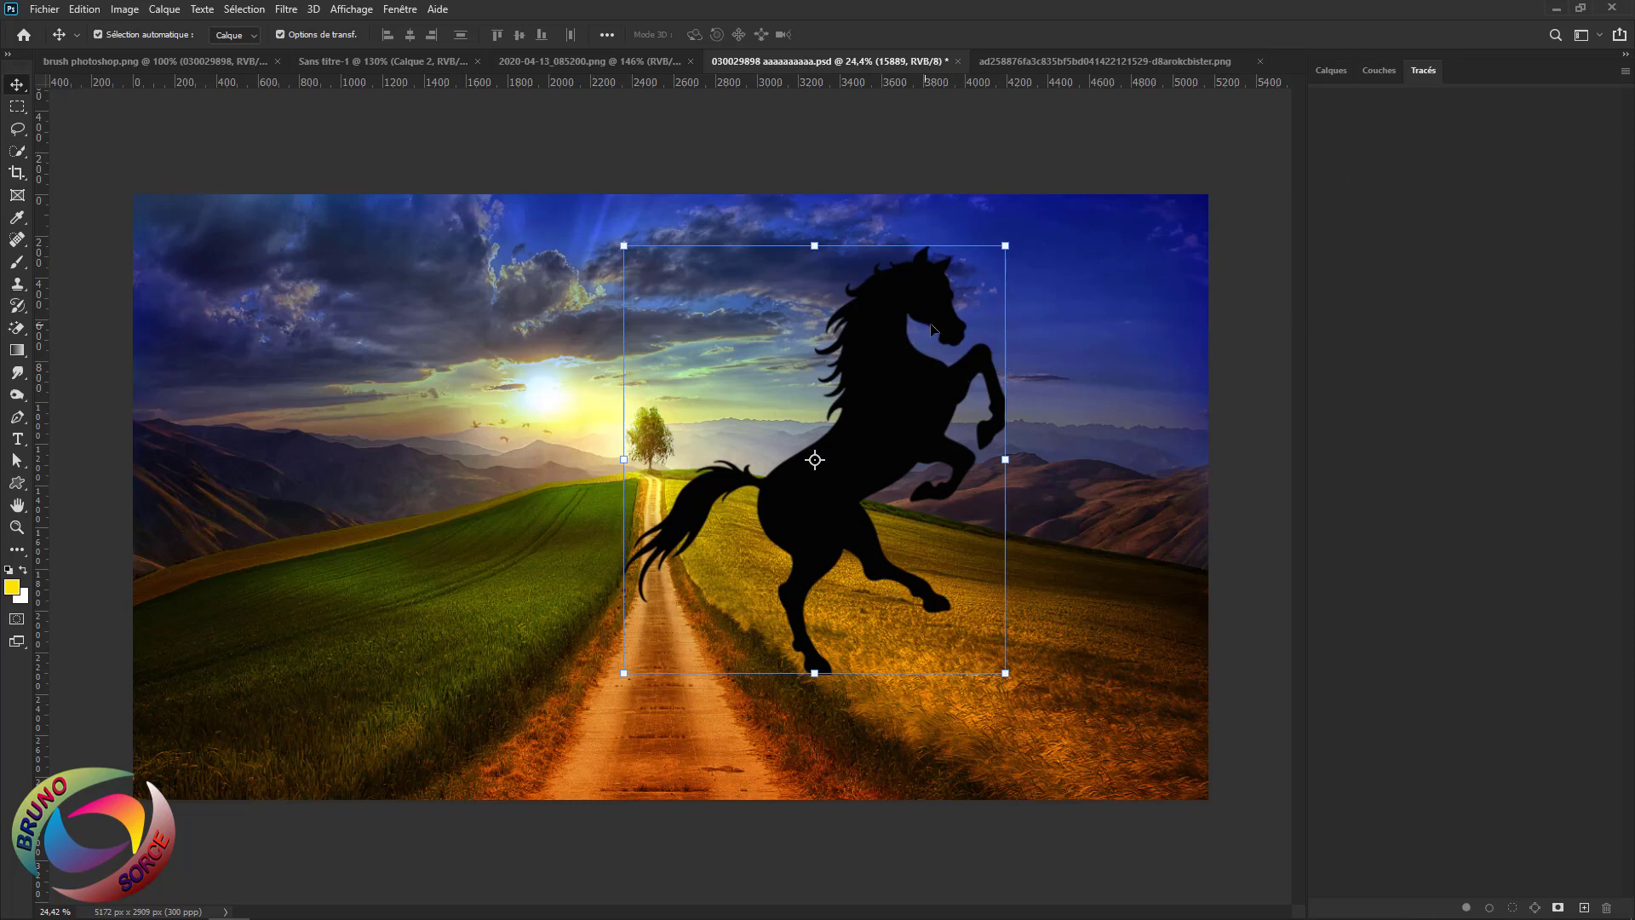
{"action": "key", "text": "F7"}
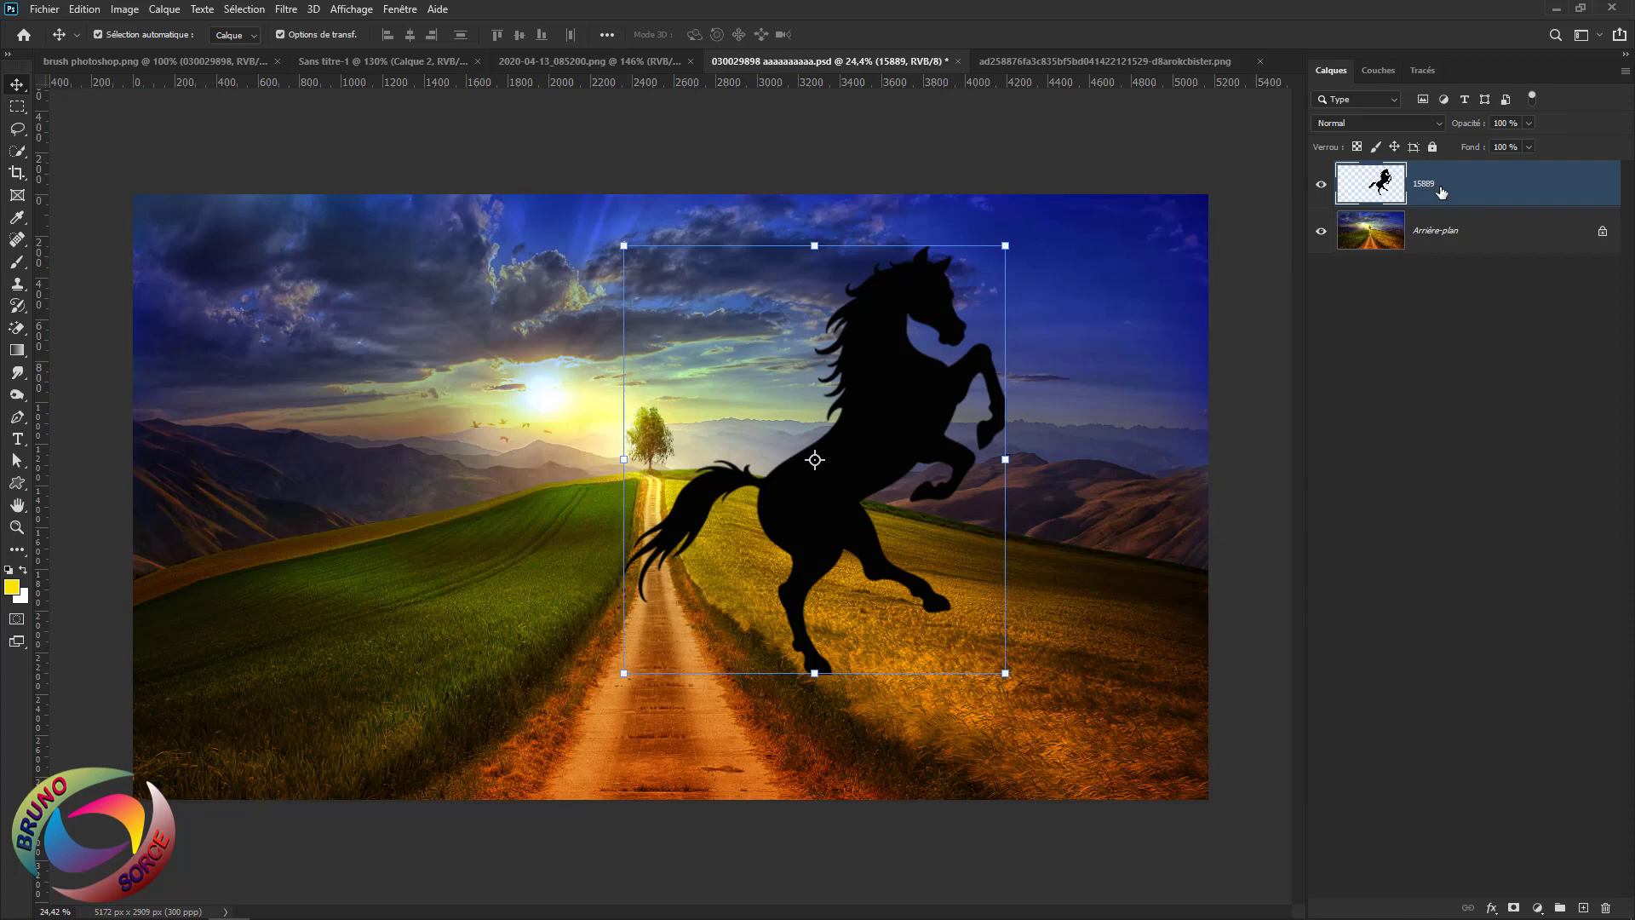
{"action": "key", "text": "ctrl"}
{"action": "left_click", "coordinate": [1381, 189], "text": "ctrl"}
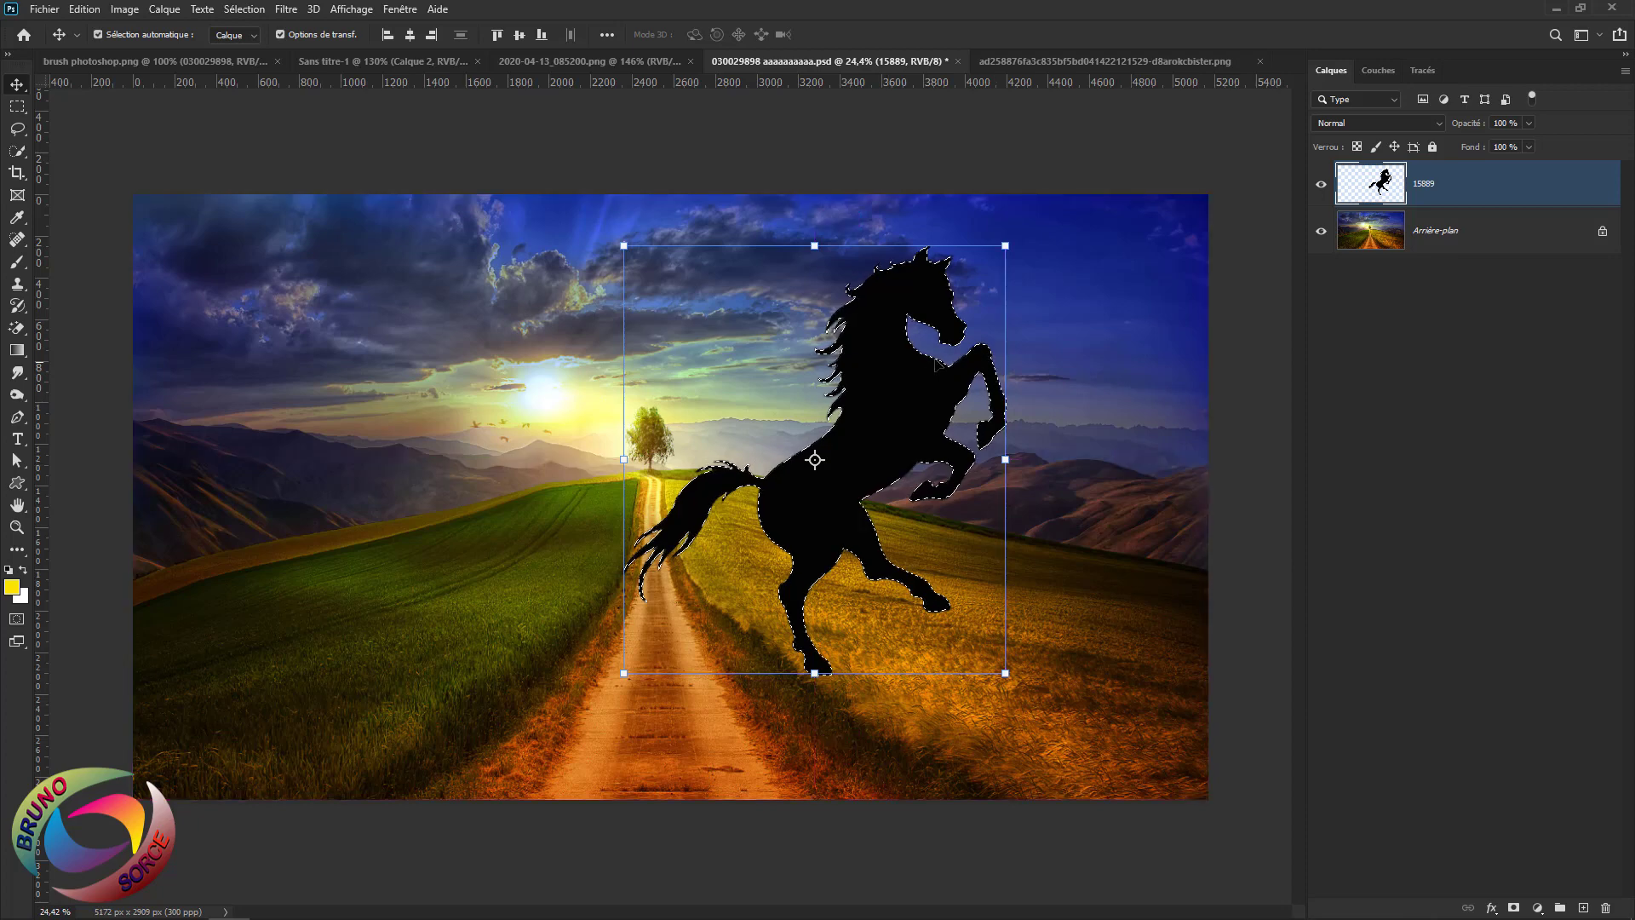
{"action": "left_click", "coordinate": [1423, 70]}
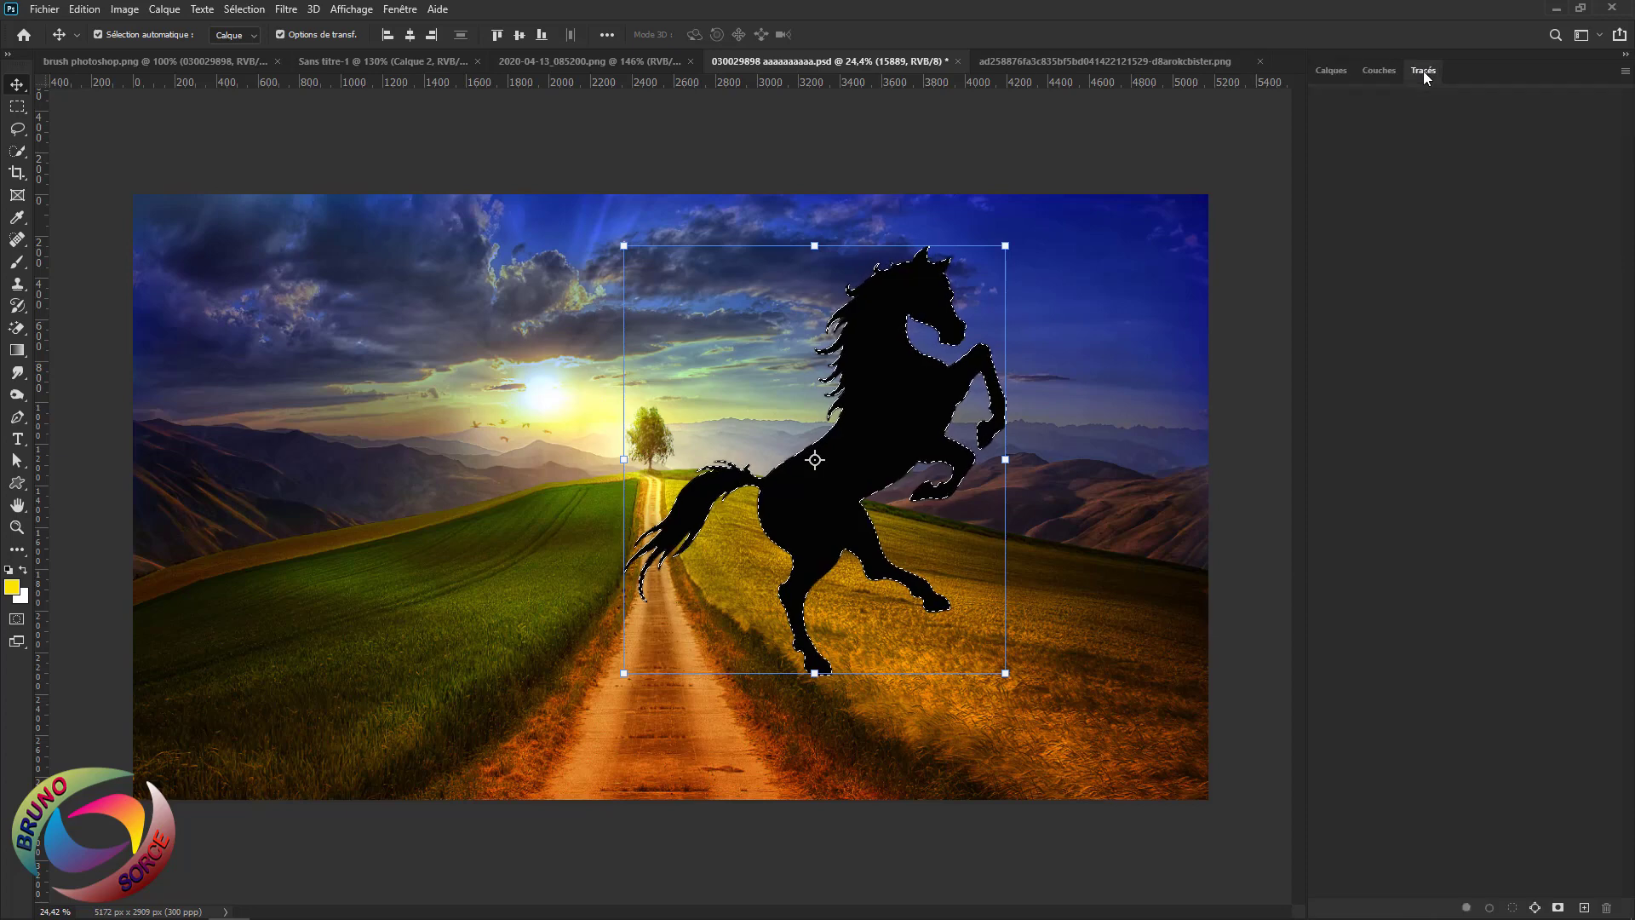
{"action": "left_click", "coordinate": [1534, 909]}
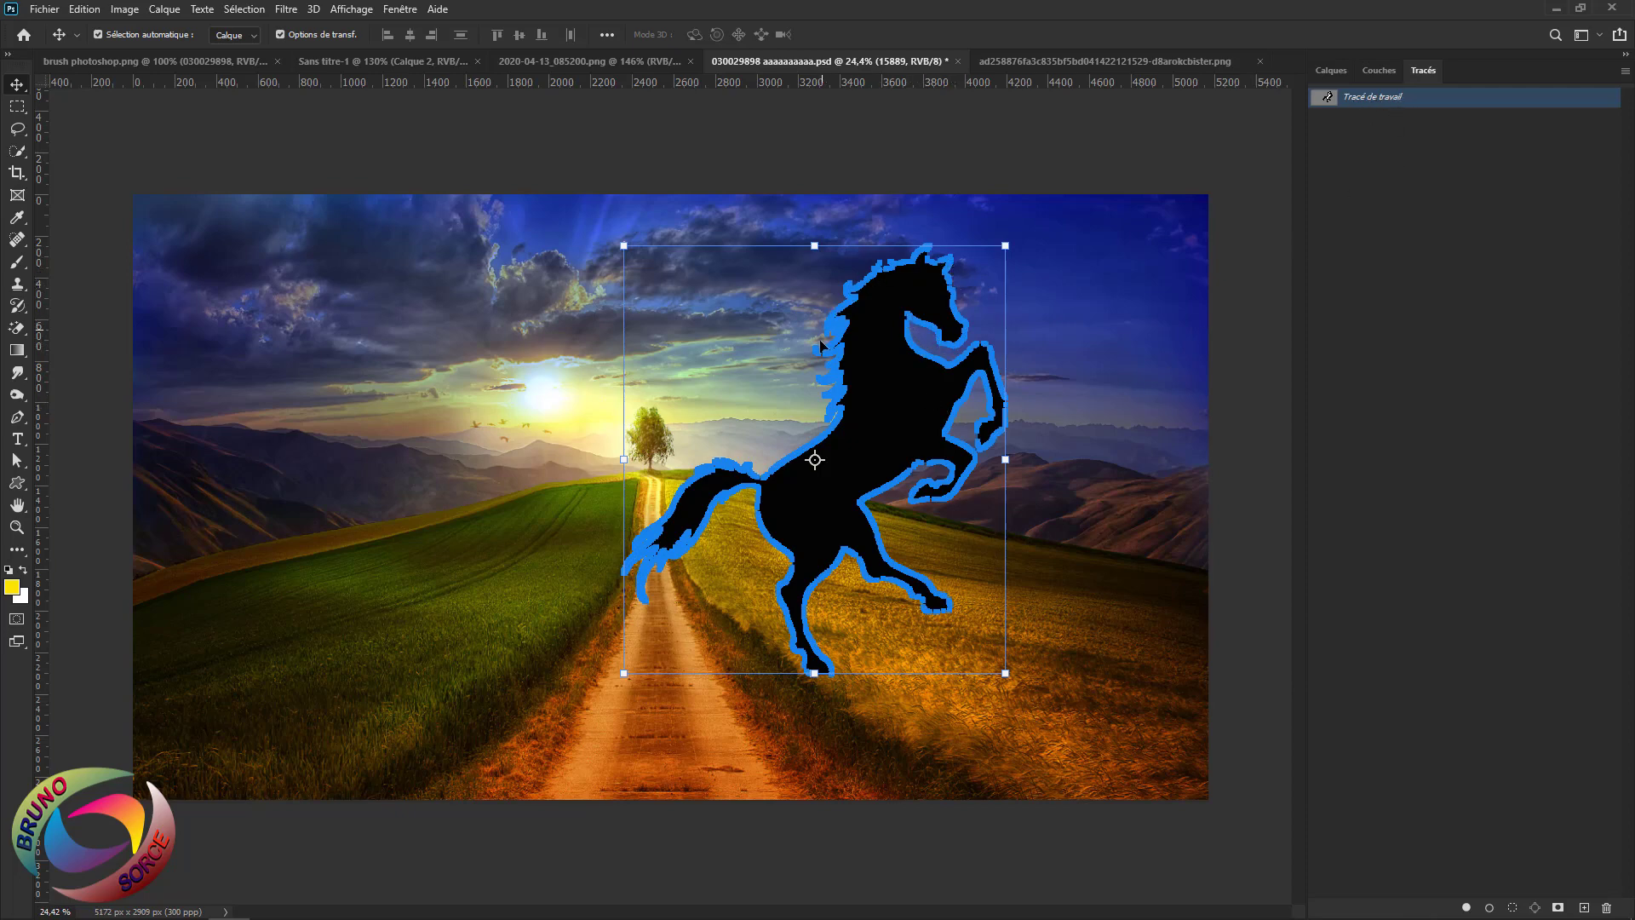
Add a new empty layer above horse layer 15889 and confirm yellow fde304 as the foreground colour
{"action": "left_click", "coordinate": [1331, 71]}
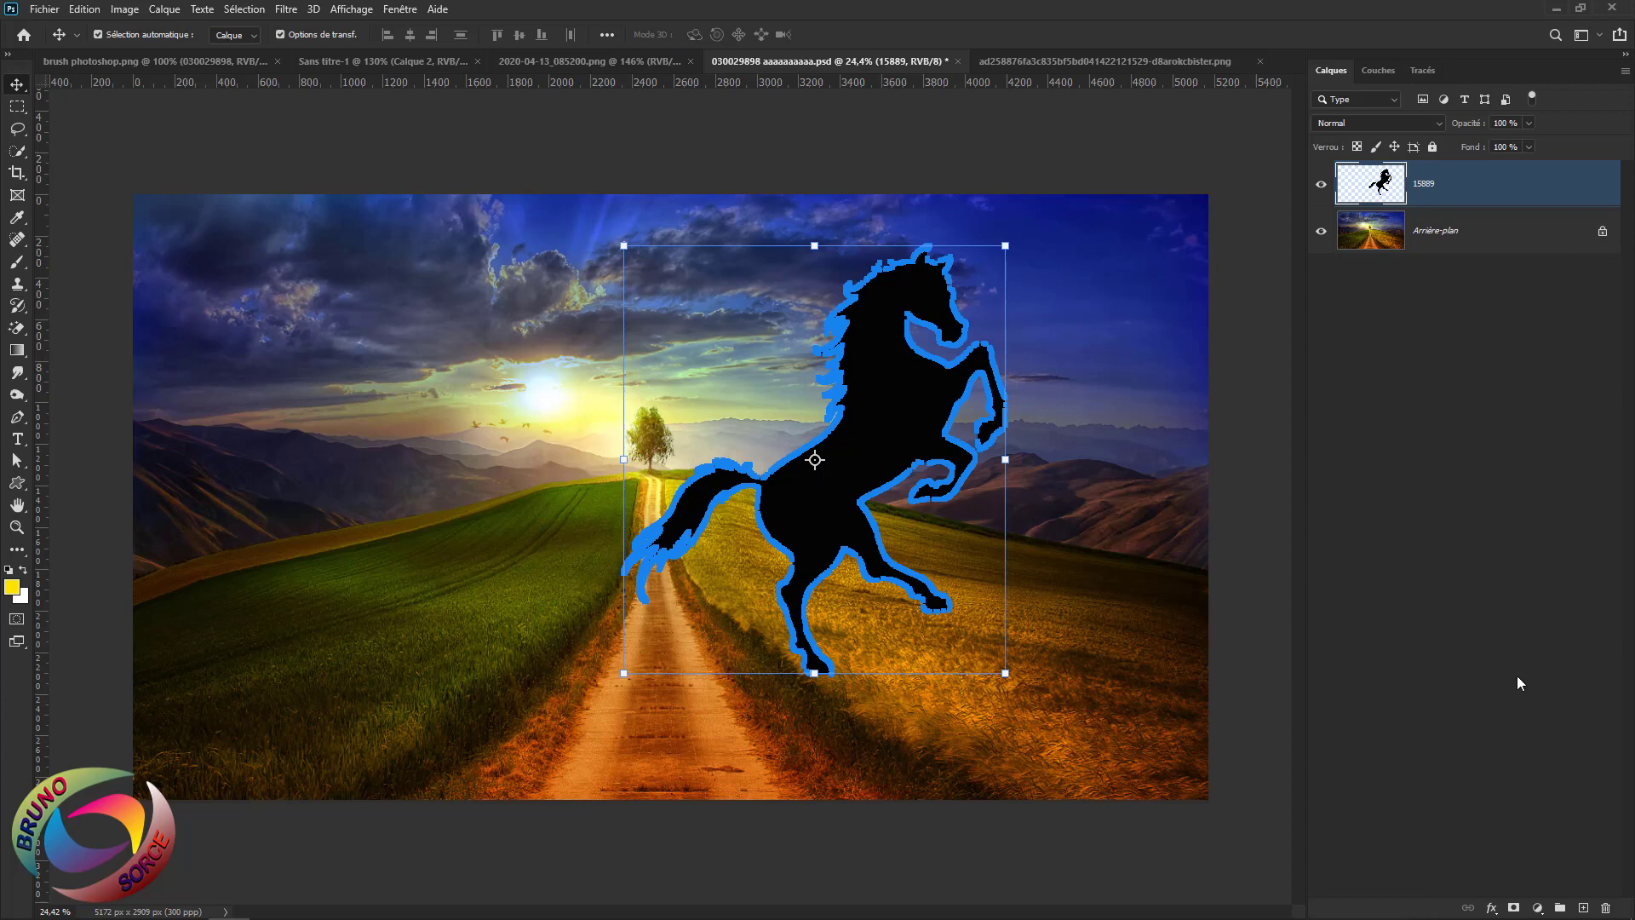
{"action": "left_click", "coordinate": [1583, 907]}
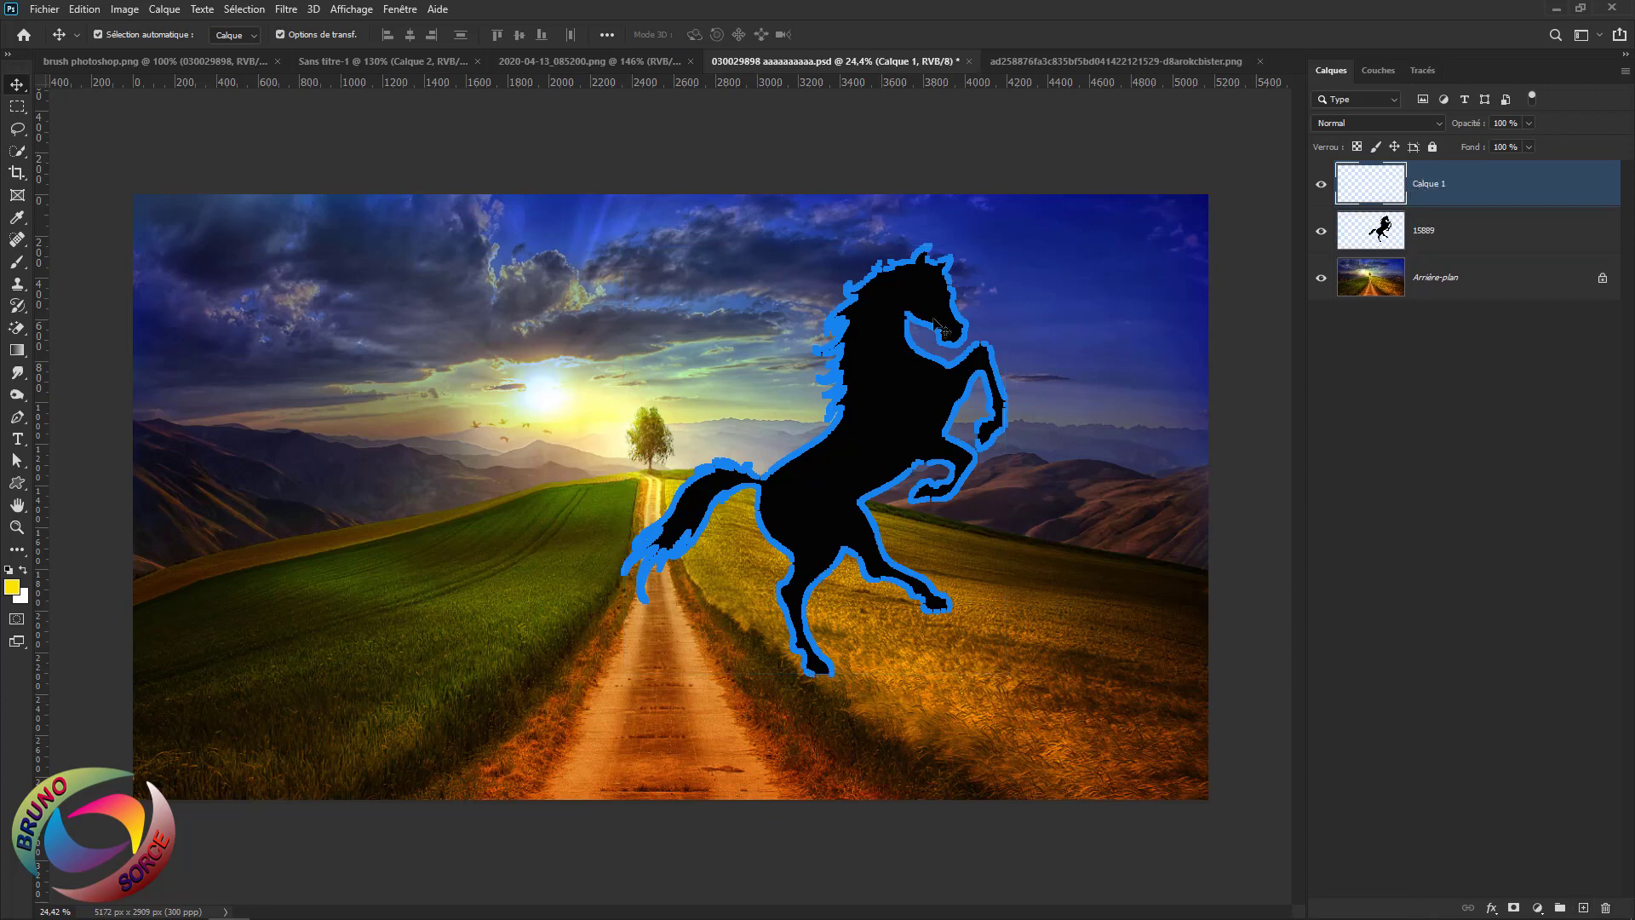
{"action": "left_click", "coordinate": [12, 587]}
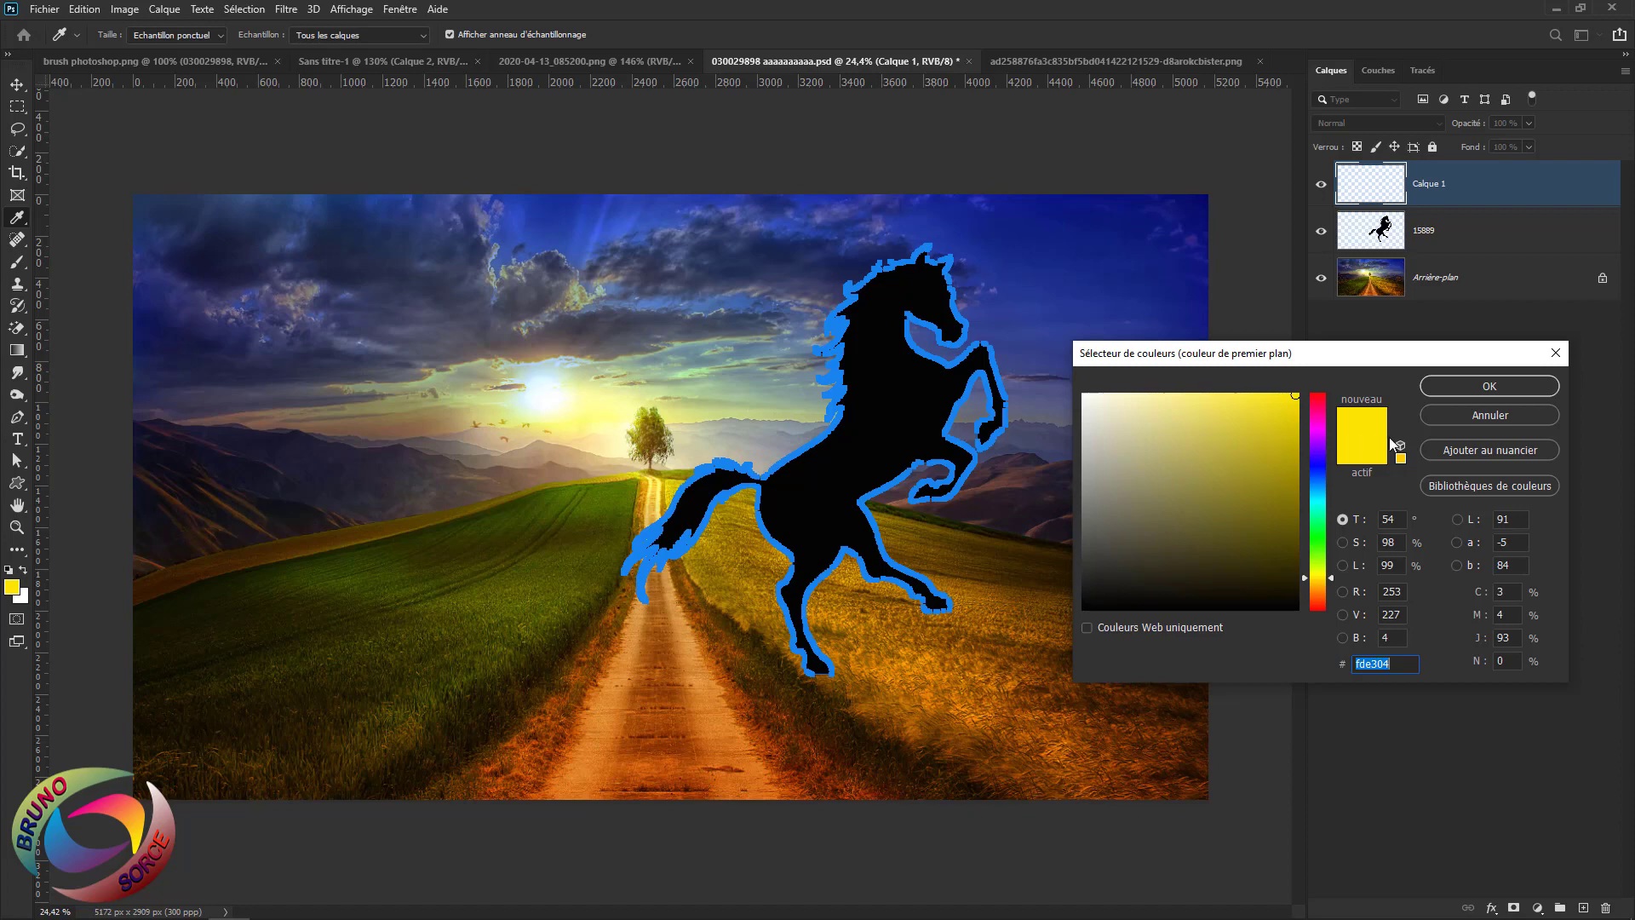
{"action": "left_click", "coordinate": [1458, 387]}
Activate the Brush tool and review the shape settings of its cross-hatched tip
{"action": "left_click", "coordinate": [17, 262]}
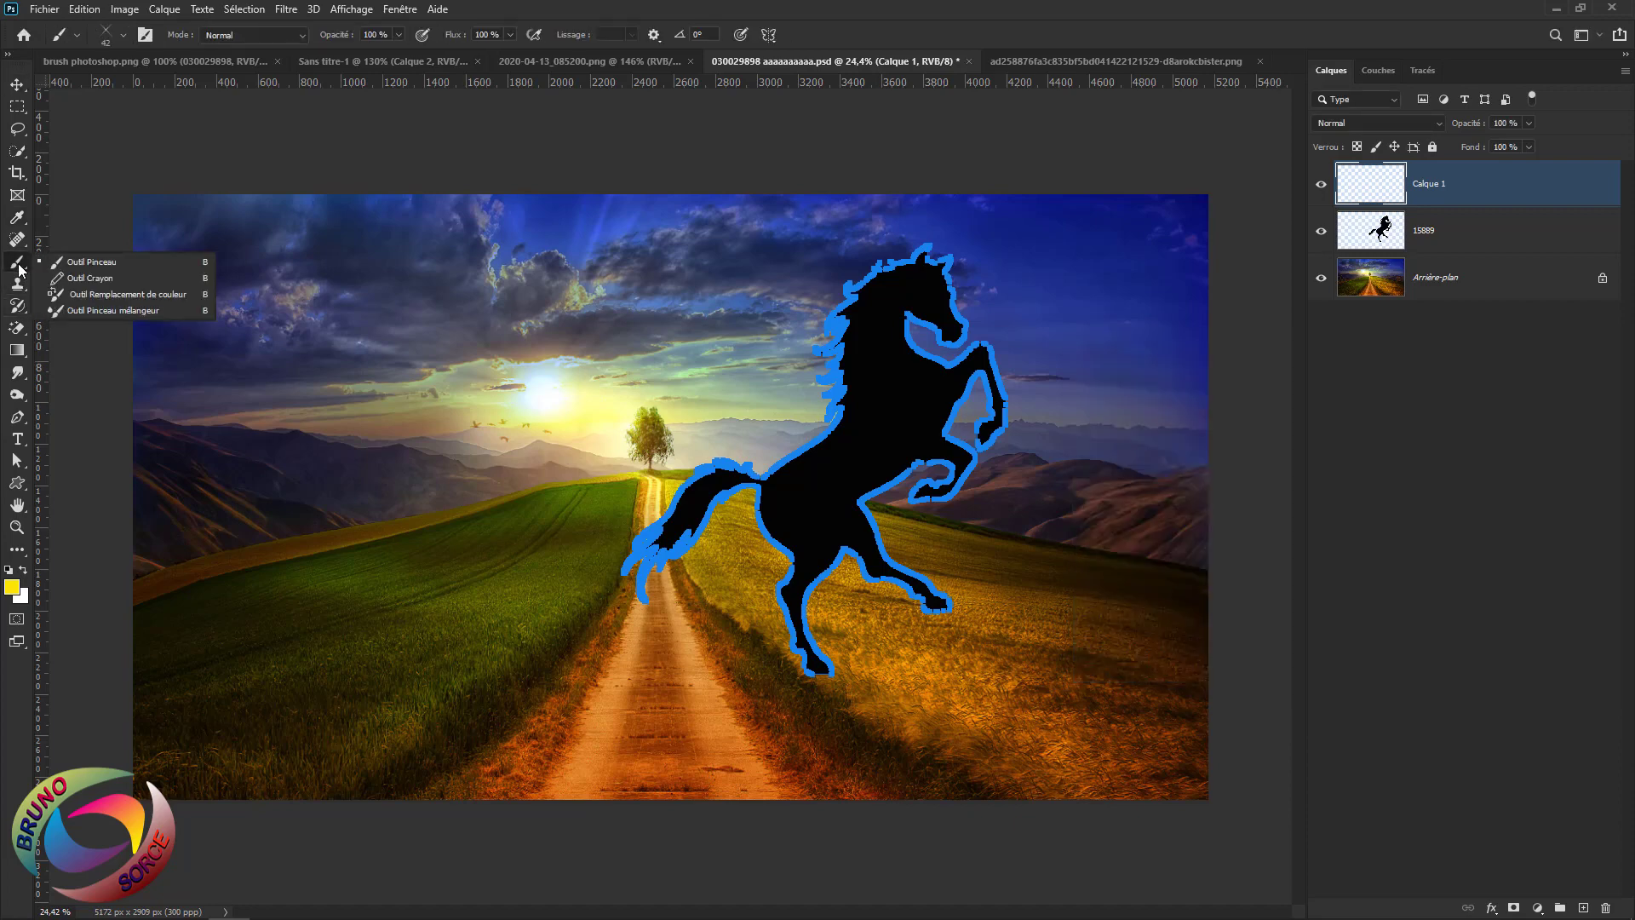
{"action": "left_click", "coordinate": [75, 263]}
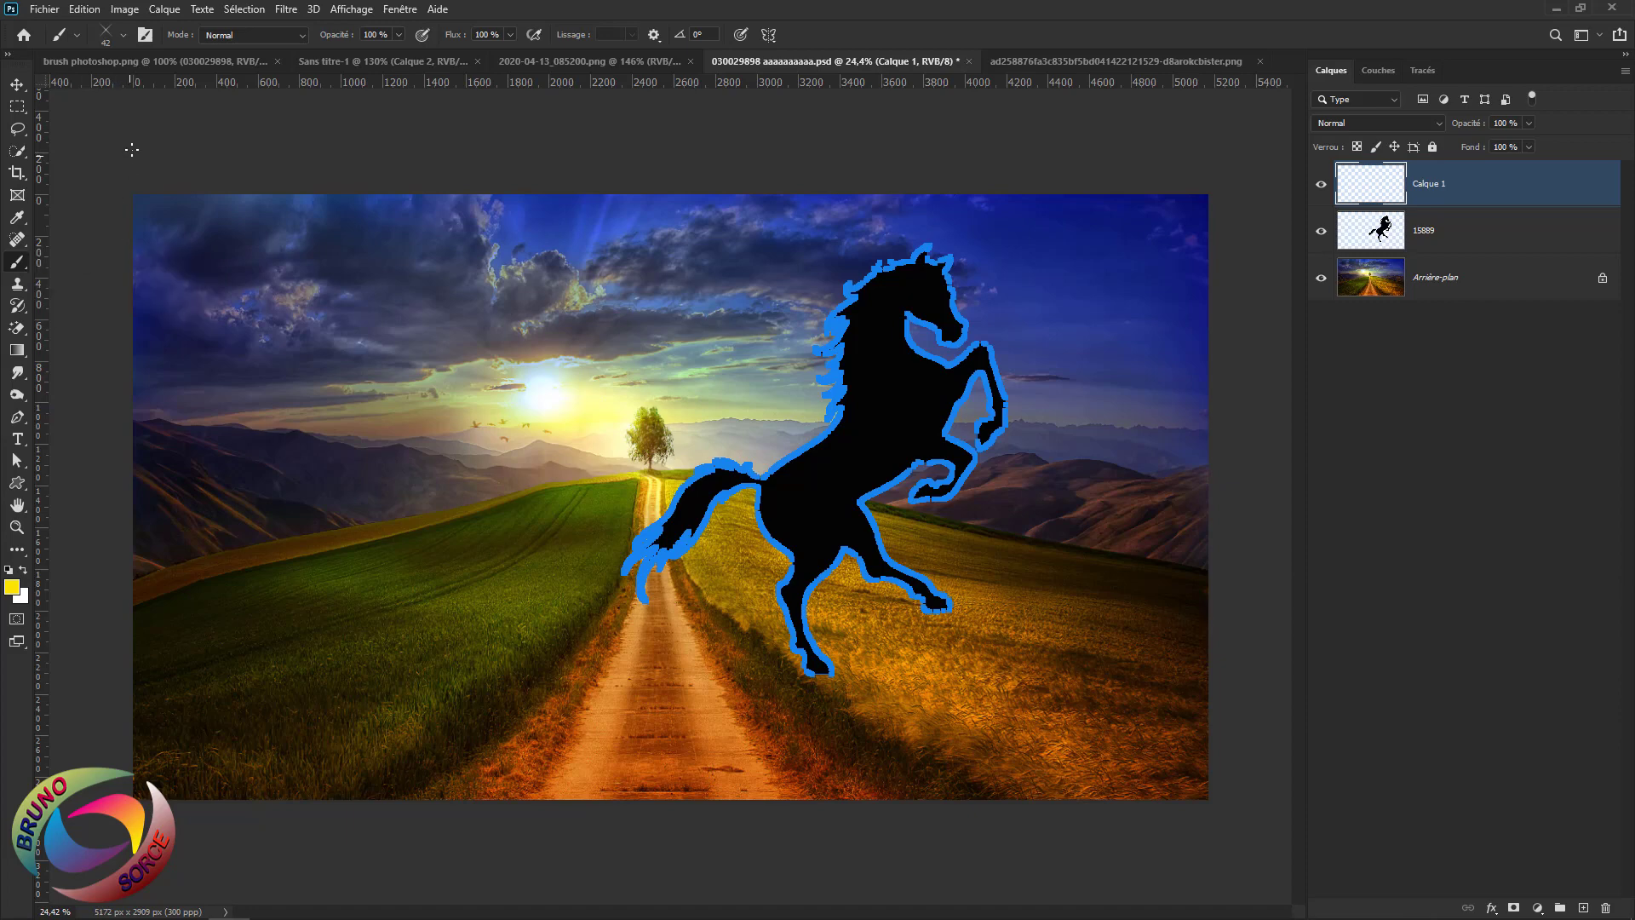
{"action": "left_click", "coordinate": [145, 39]}
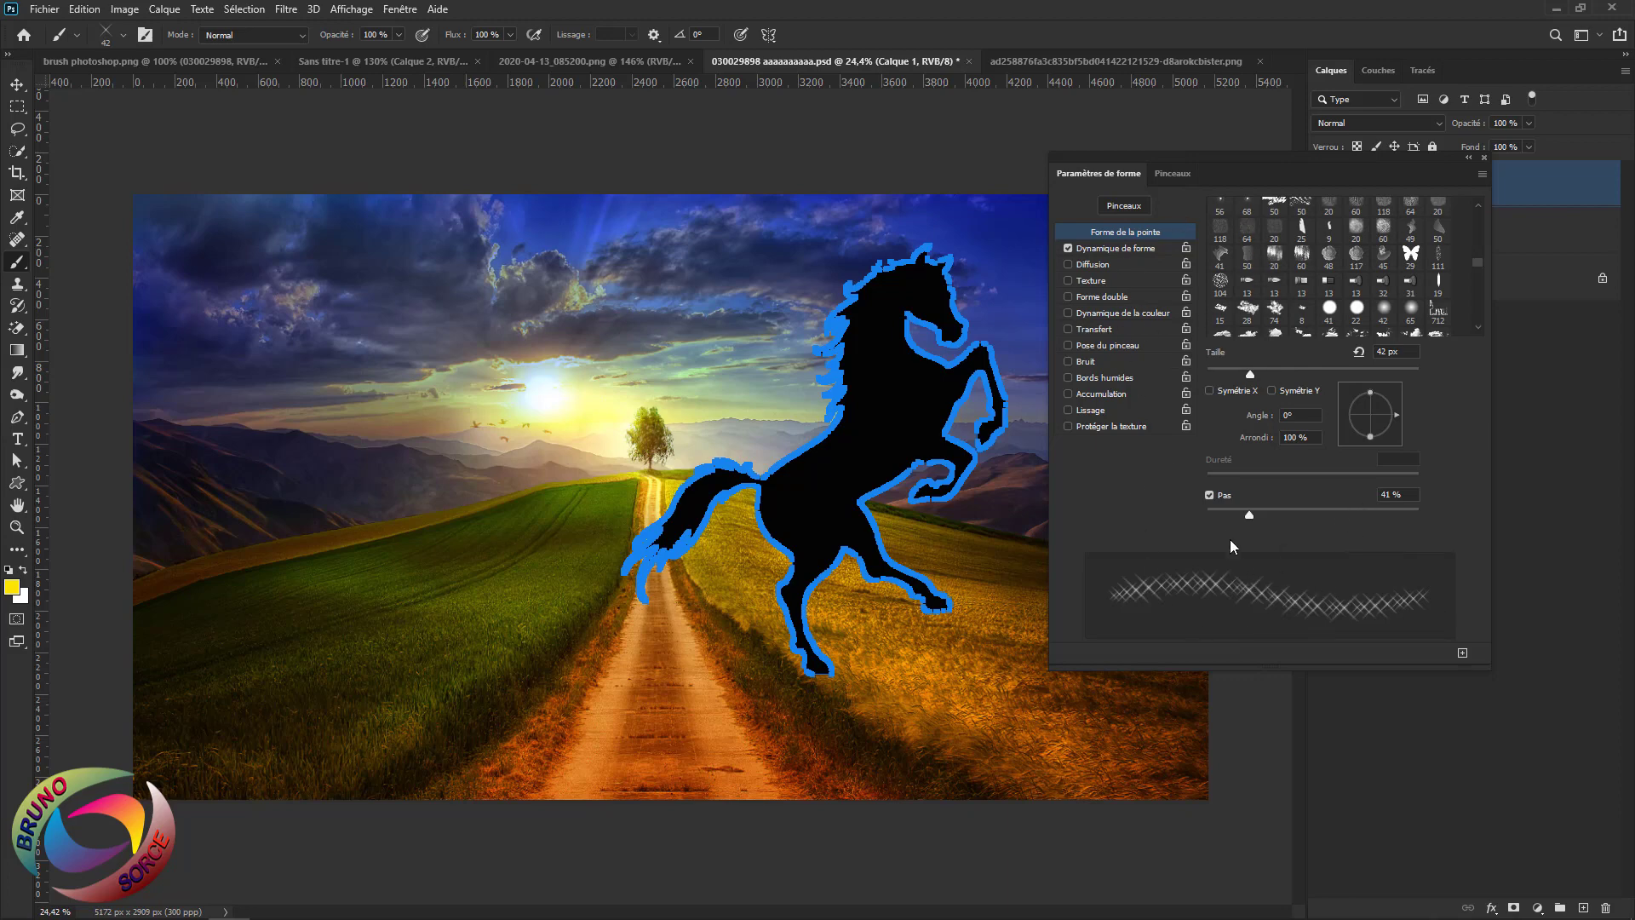
{"action": "left_click", "coordinate": [1484, 157]}
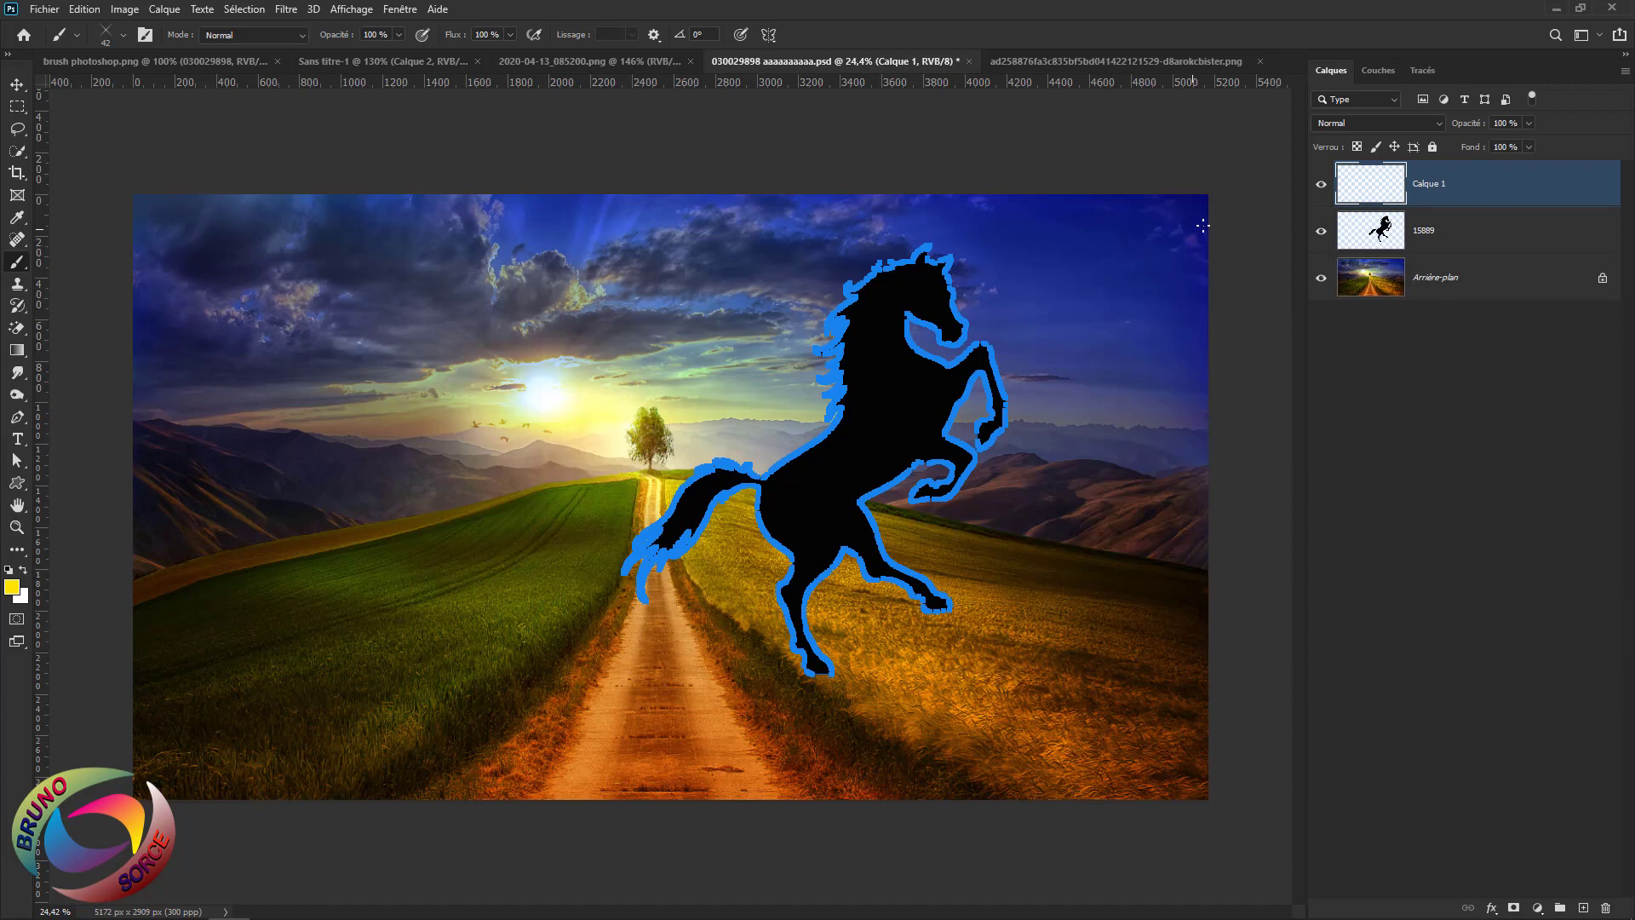
Stroke the horse's work path on the new layer using the Forme brush with pressure simulation
{"action": "left_click", "coordinate": [1420, 70]}
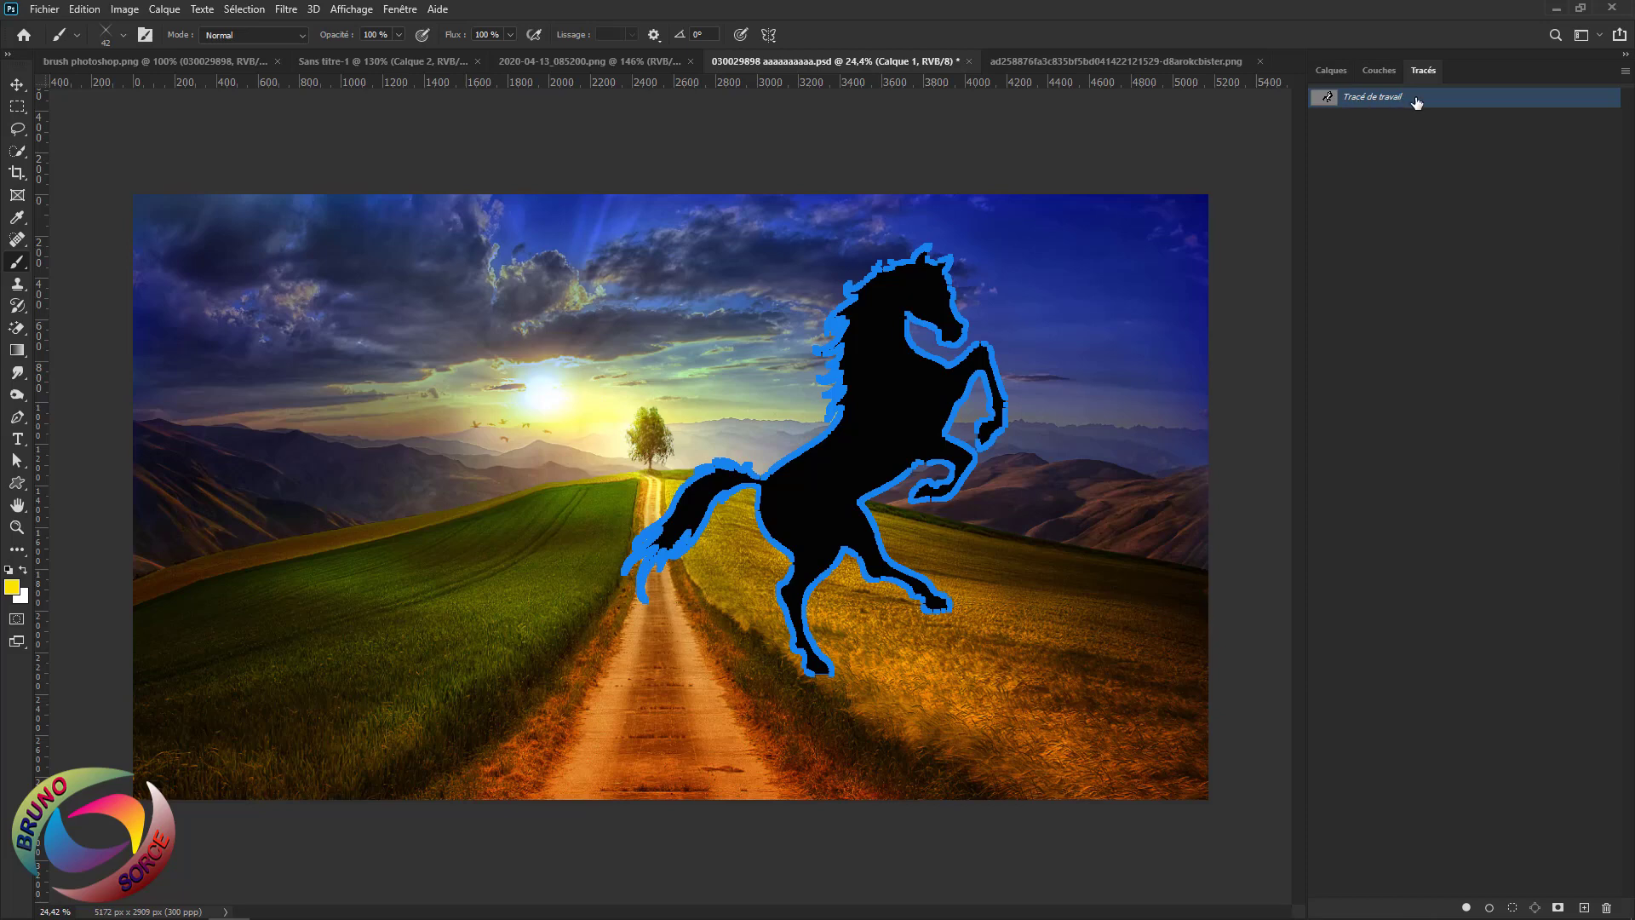
{"action": "right_click", "coordinate": [1416, 103]}
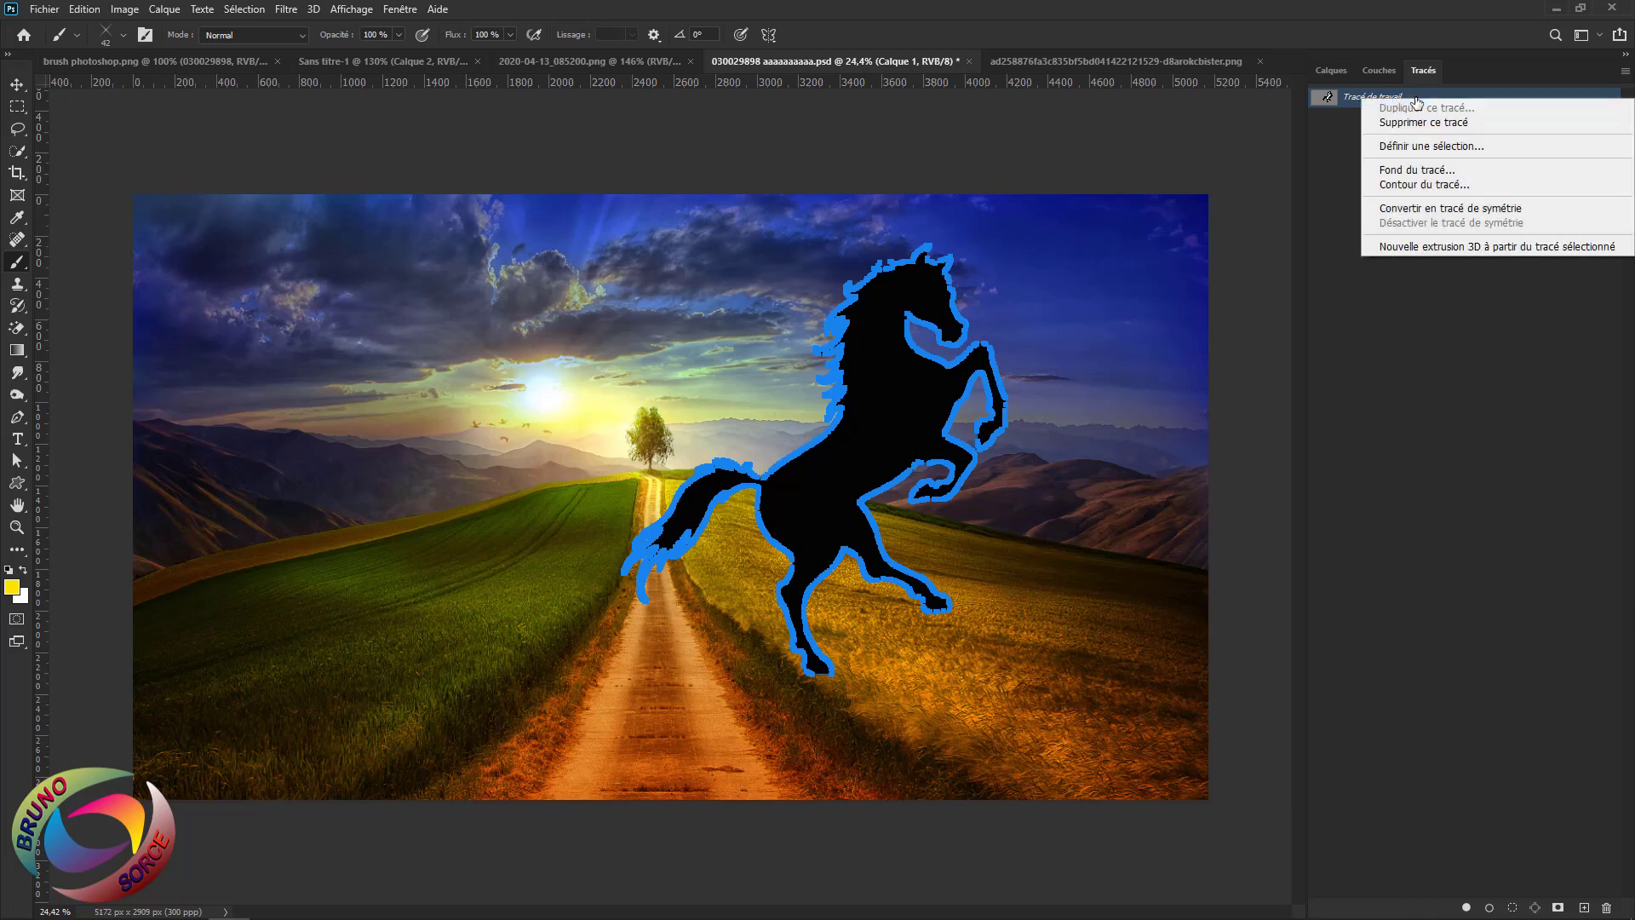
{"action": "left_click", "coordinate": [1409, 186]}
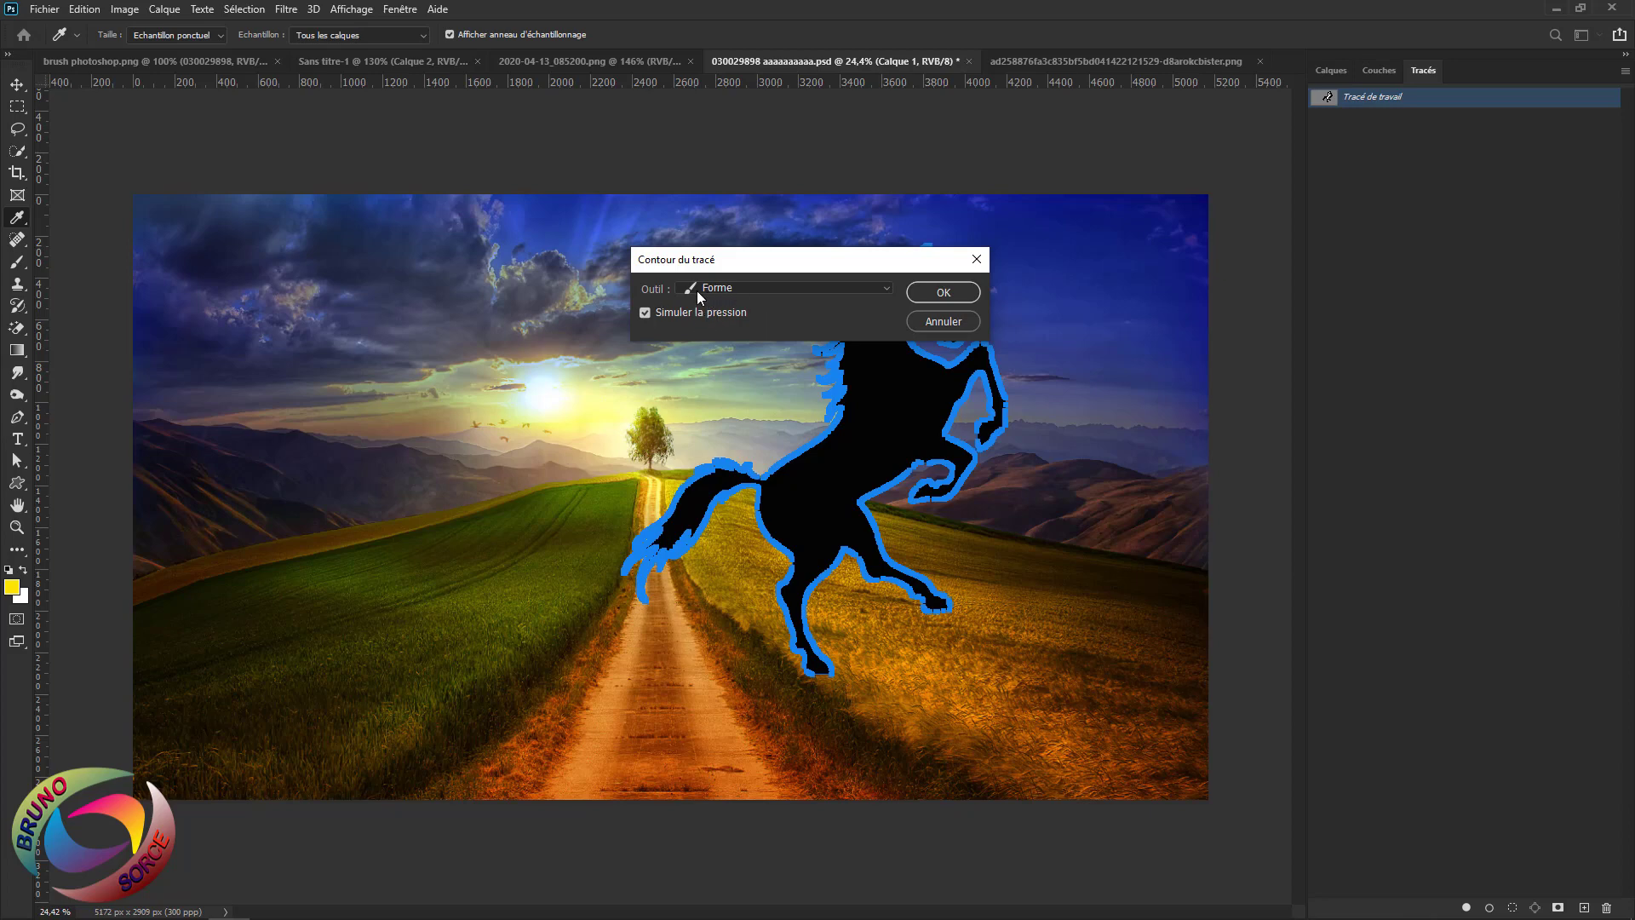
{"action": "left_click", "coordinate": [768, 288]}
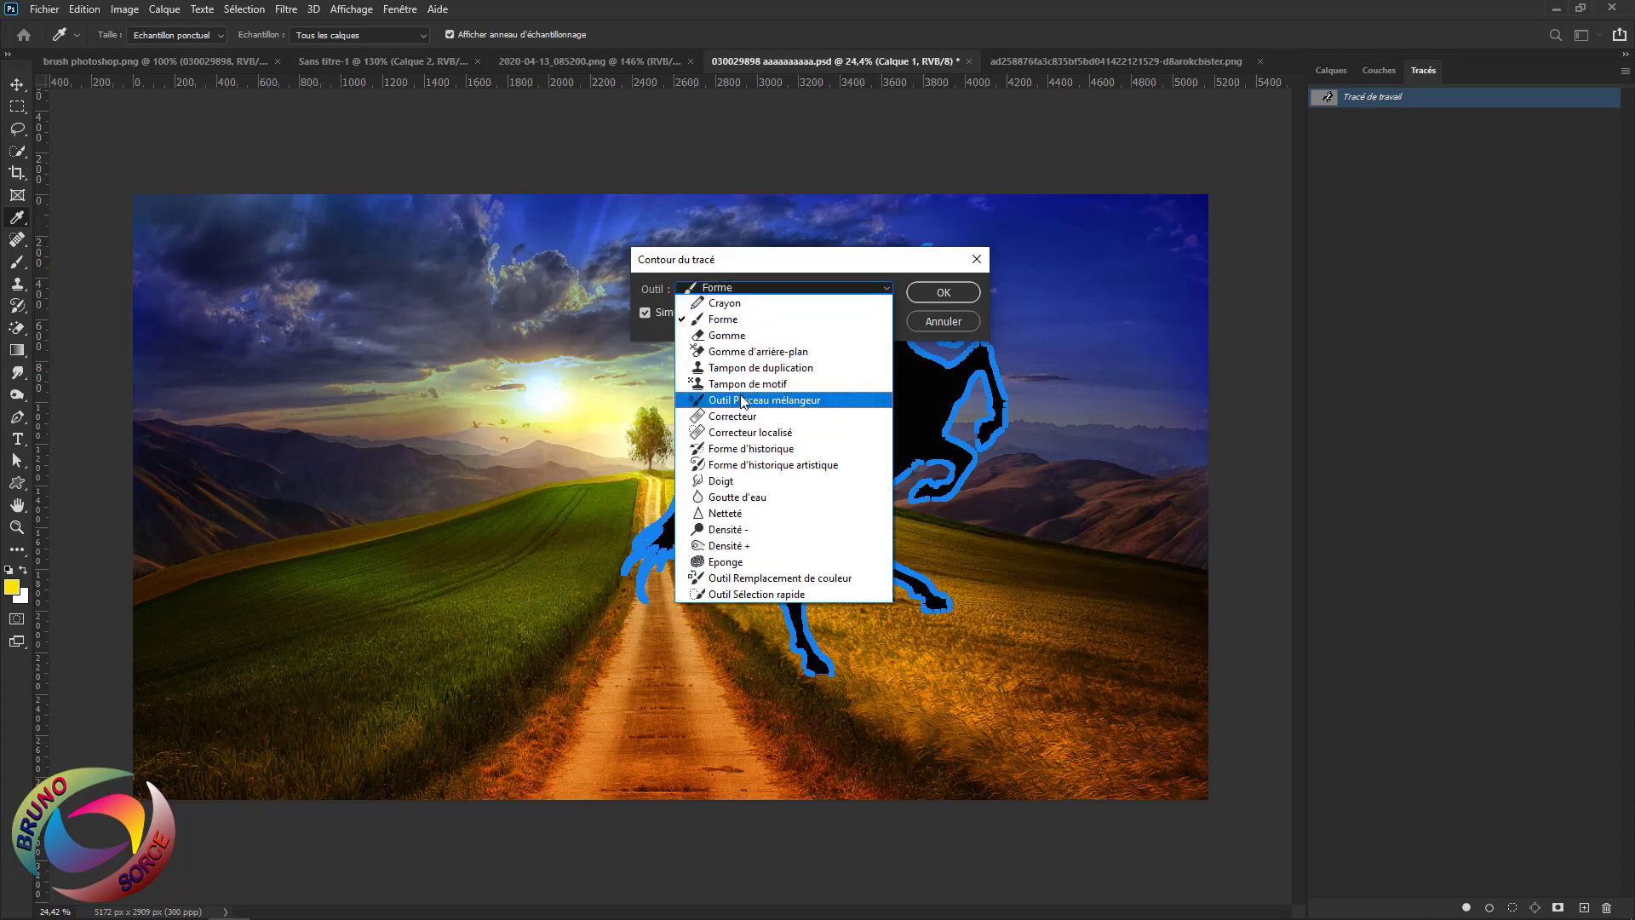
{"action": "left_click", "coordinate": [725, 320]}
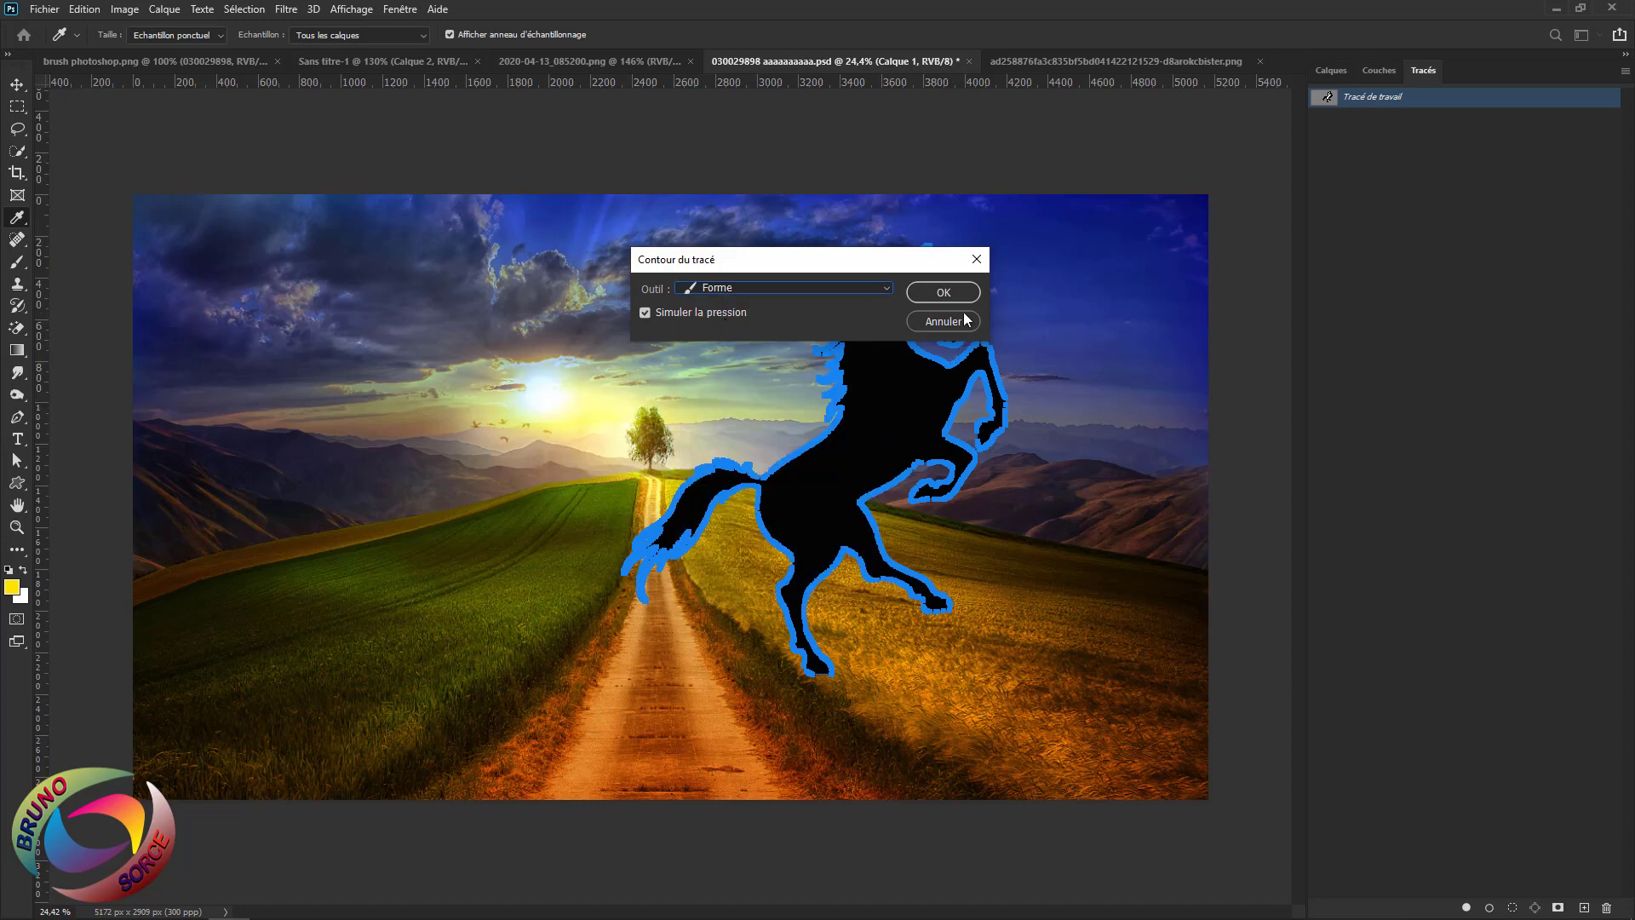
{"action": "left_click", "coordinate": [943, 293]}
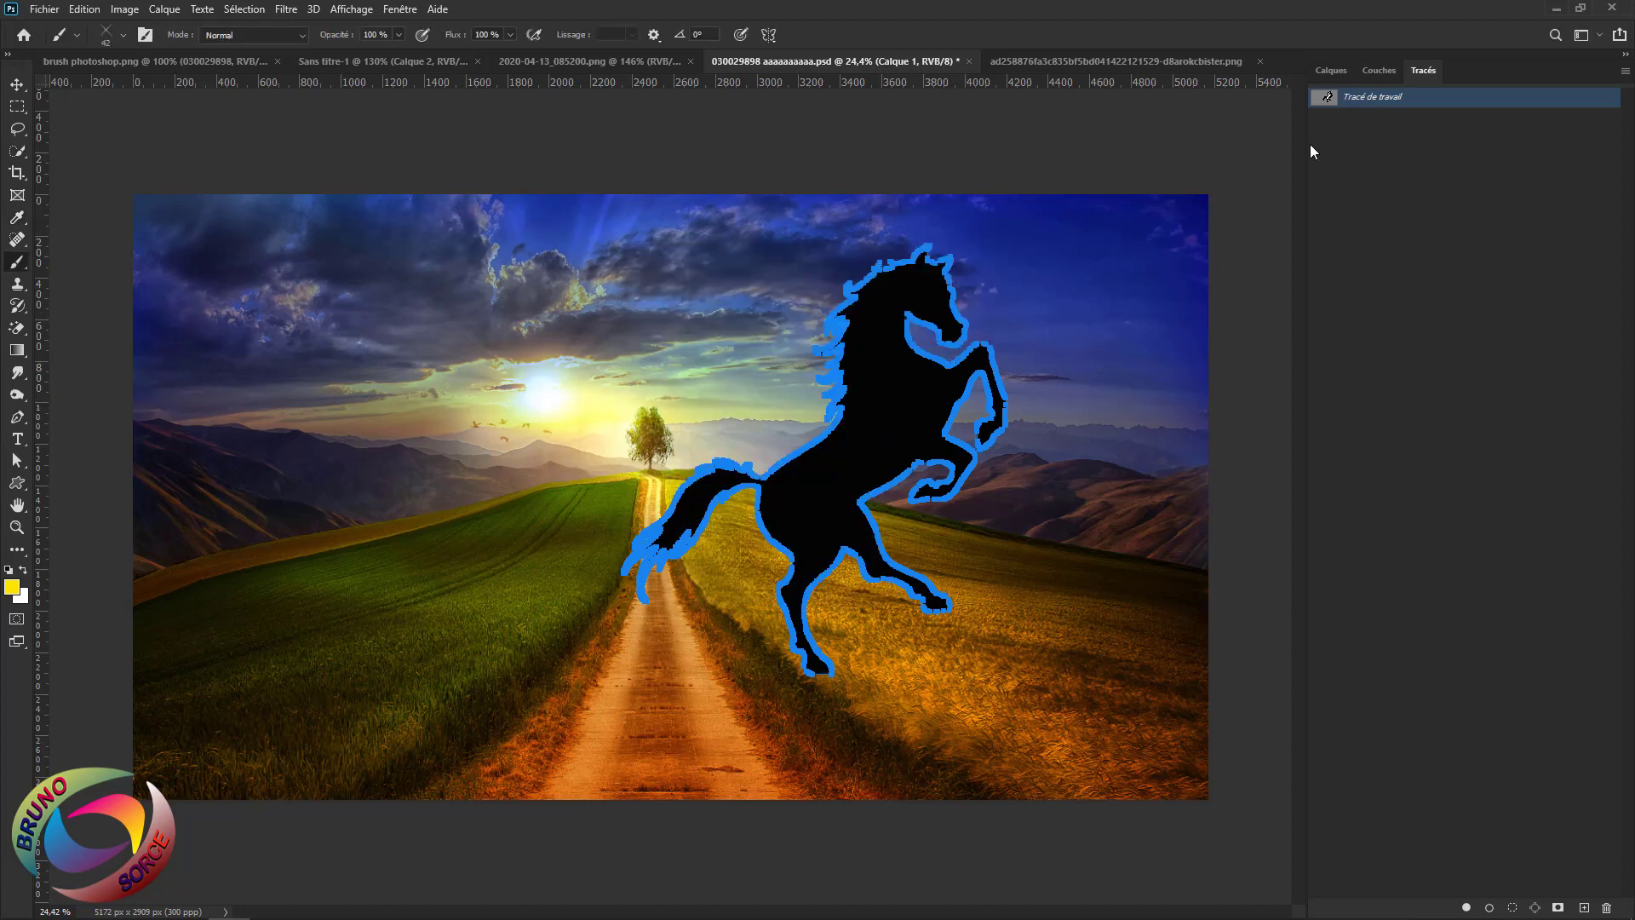
Switch to the Move tool and toggle the path overlay off and on to examine the brush outline up close
{"action": "left_click", "coordinate": [1328, 70]}
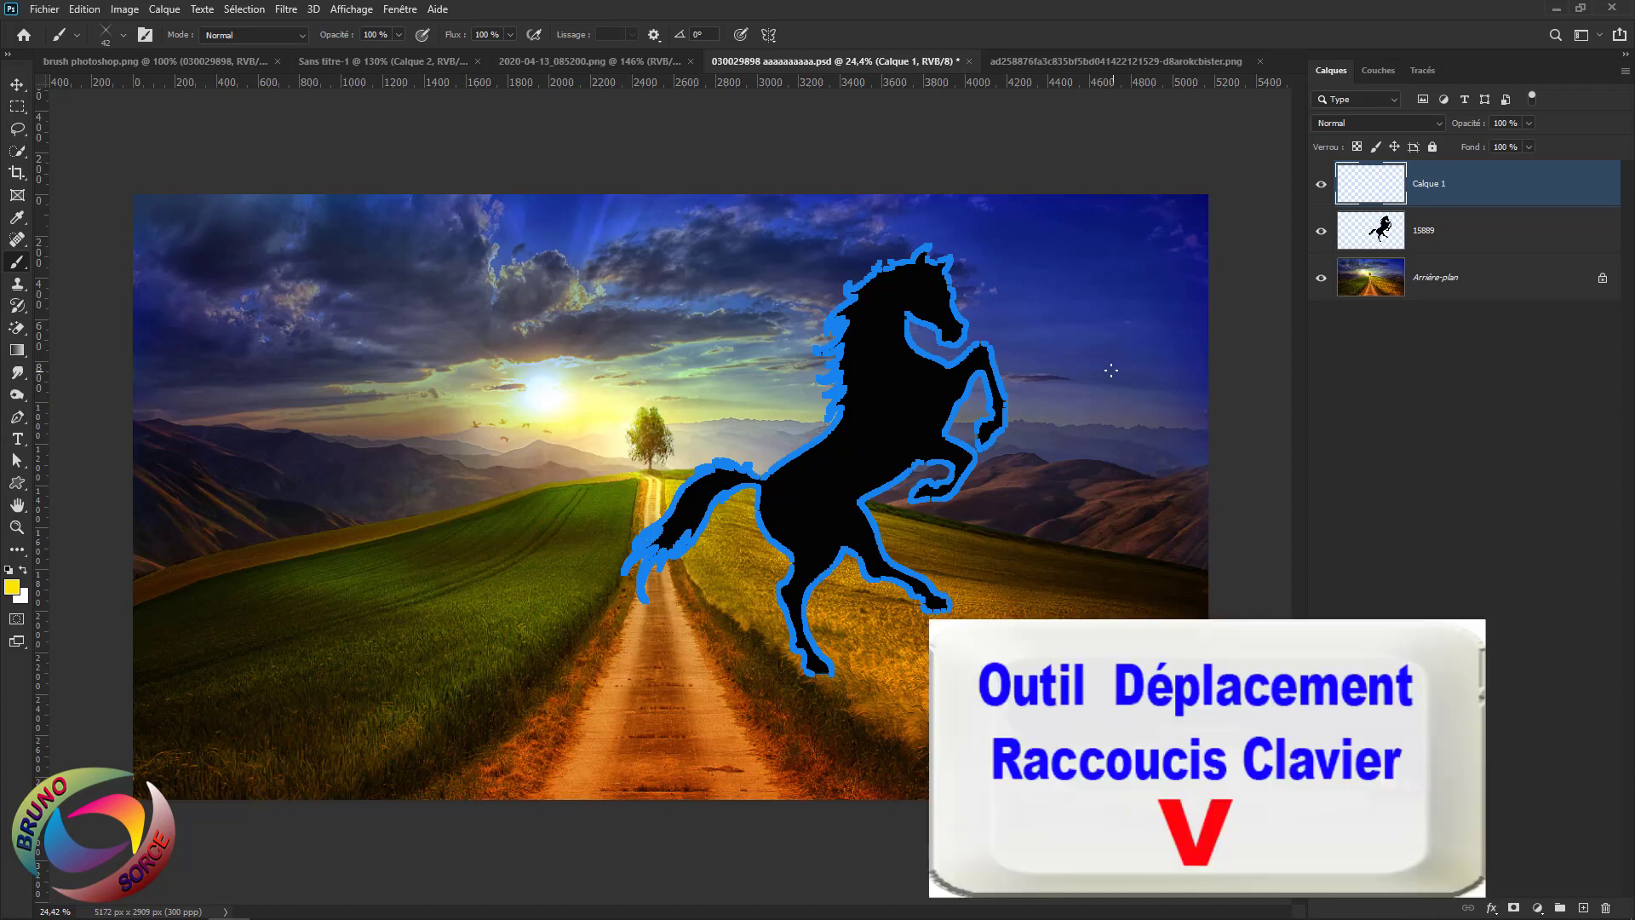
{"action": "key", "text": "v"}
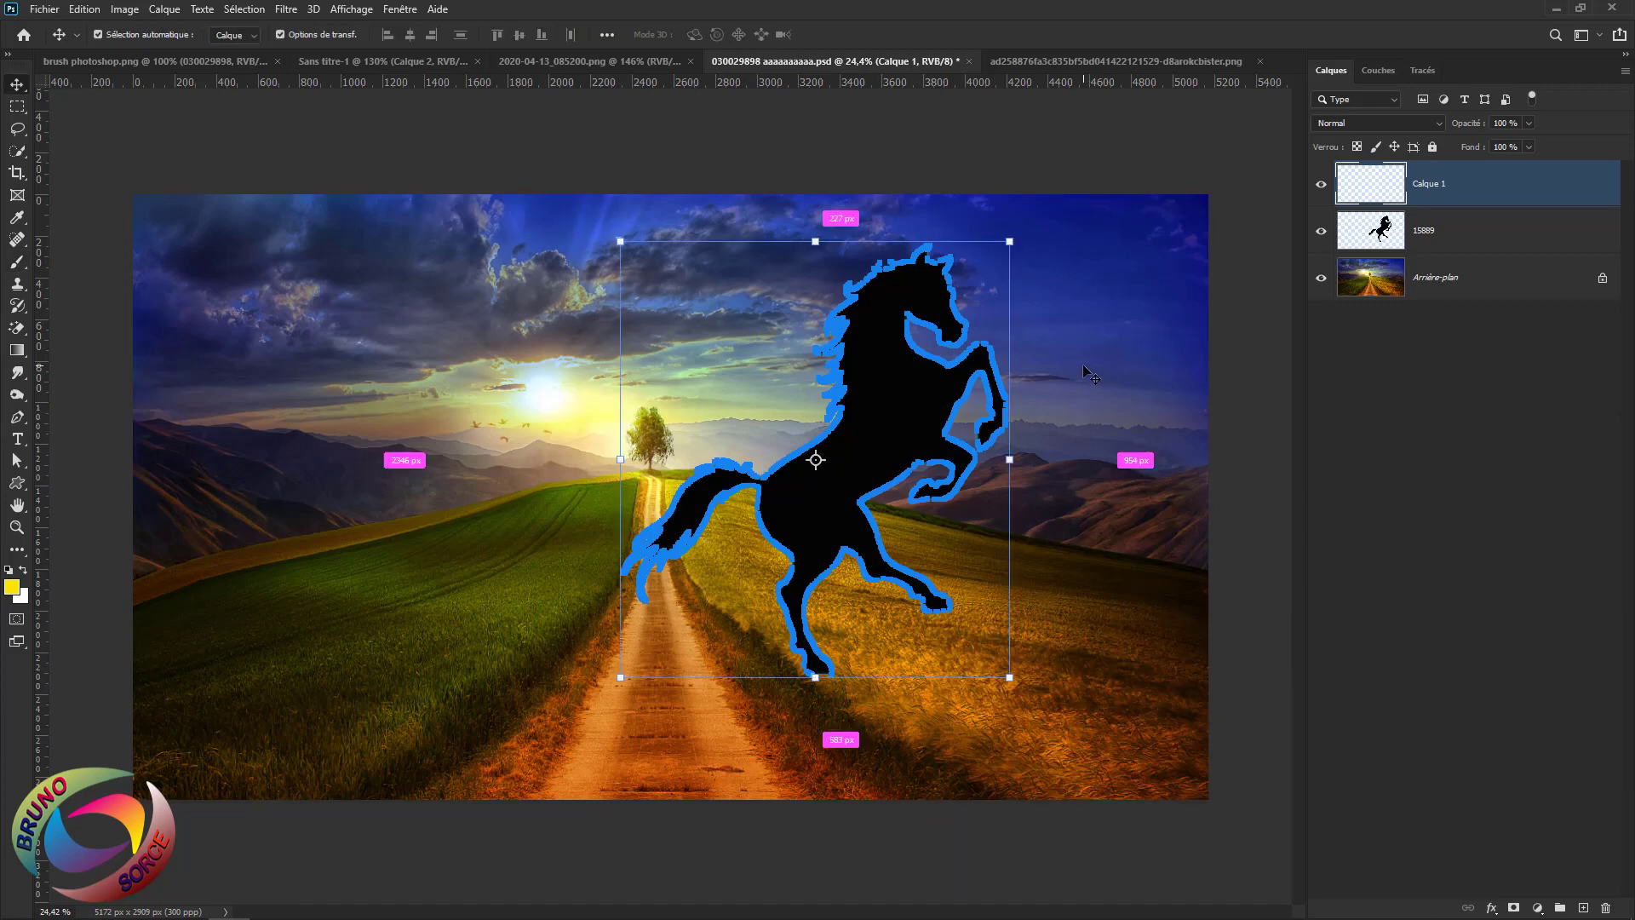
{"action": "key", "text": "ctrl+z"}
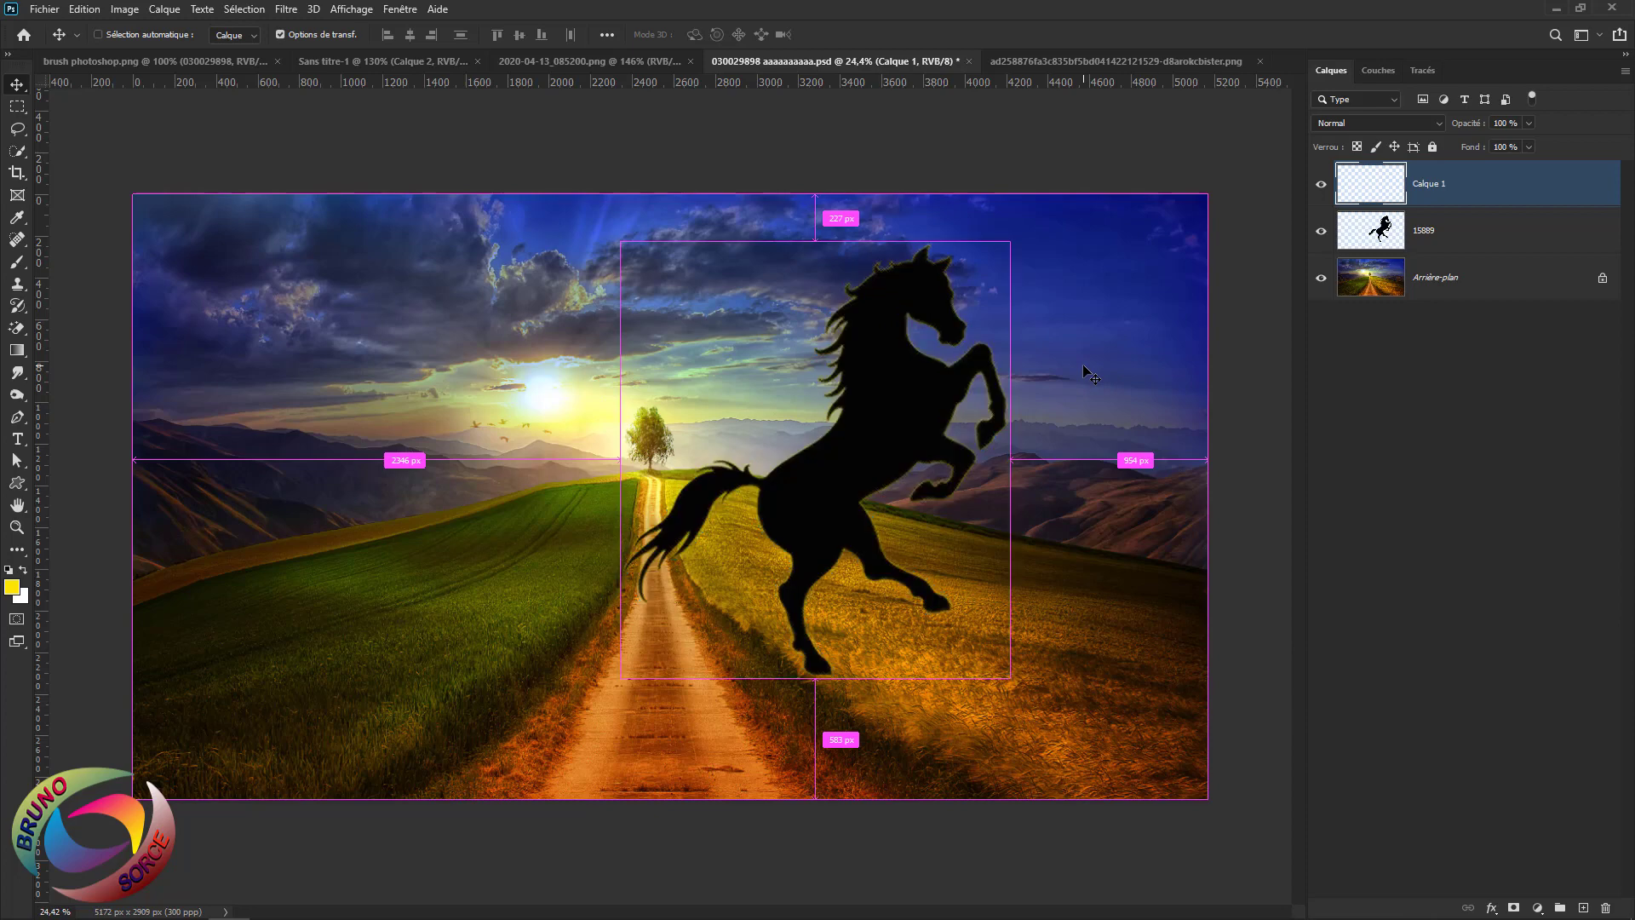
{"action": "key", "text": "ctrl+shift+z"}
{"action": "scroll", "coordinate": [1020, 375], "scroll_direction": "up", "scroll_amount": 2}
{"action": "scroll", "coordinate": [1021, 375], "scroll_direction": "up", "scroll_amount": 1}
{"action": "key", "text": "ctrl+z"}
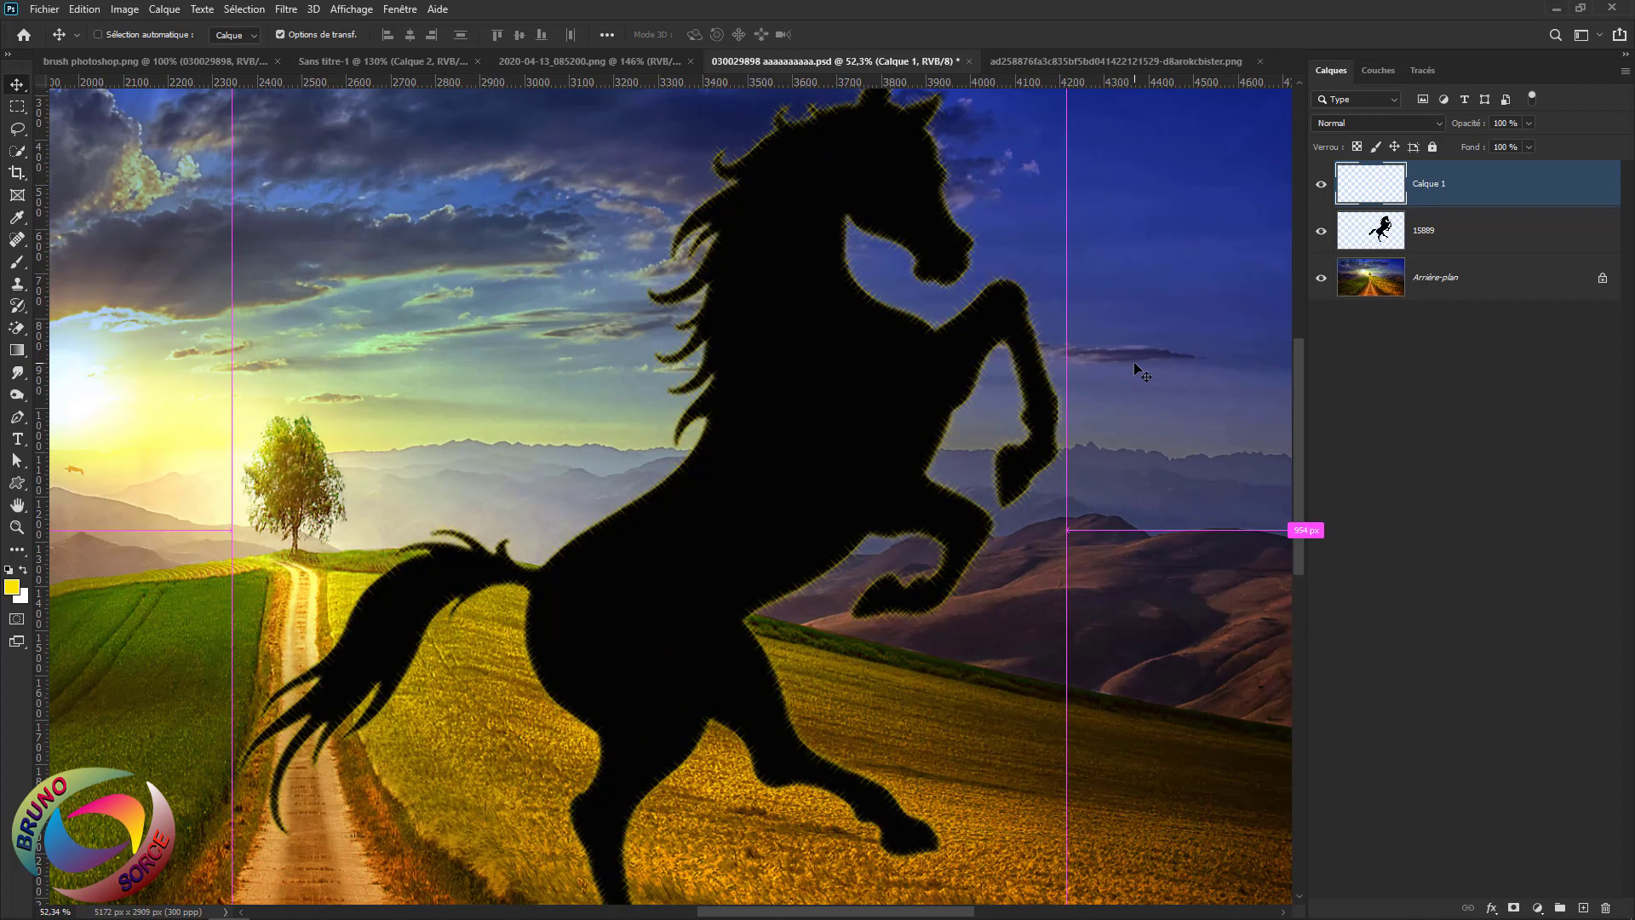
{"action": "key", "text": "ctrl+shift+z"}
{"action": "scroll", "coordinate": [1134, 363], "scroll_direction": "down", "scroll_amount": 1}
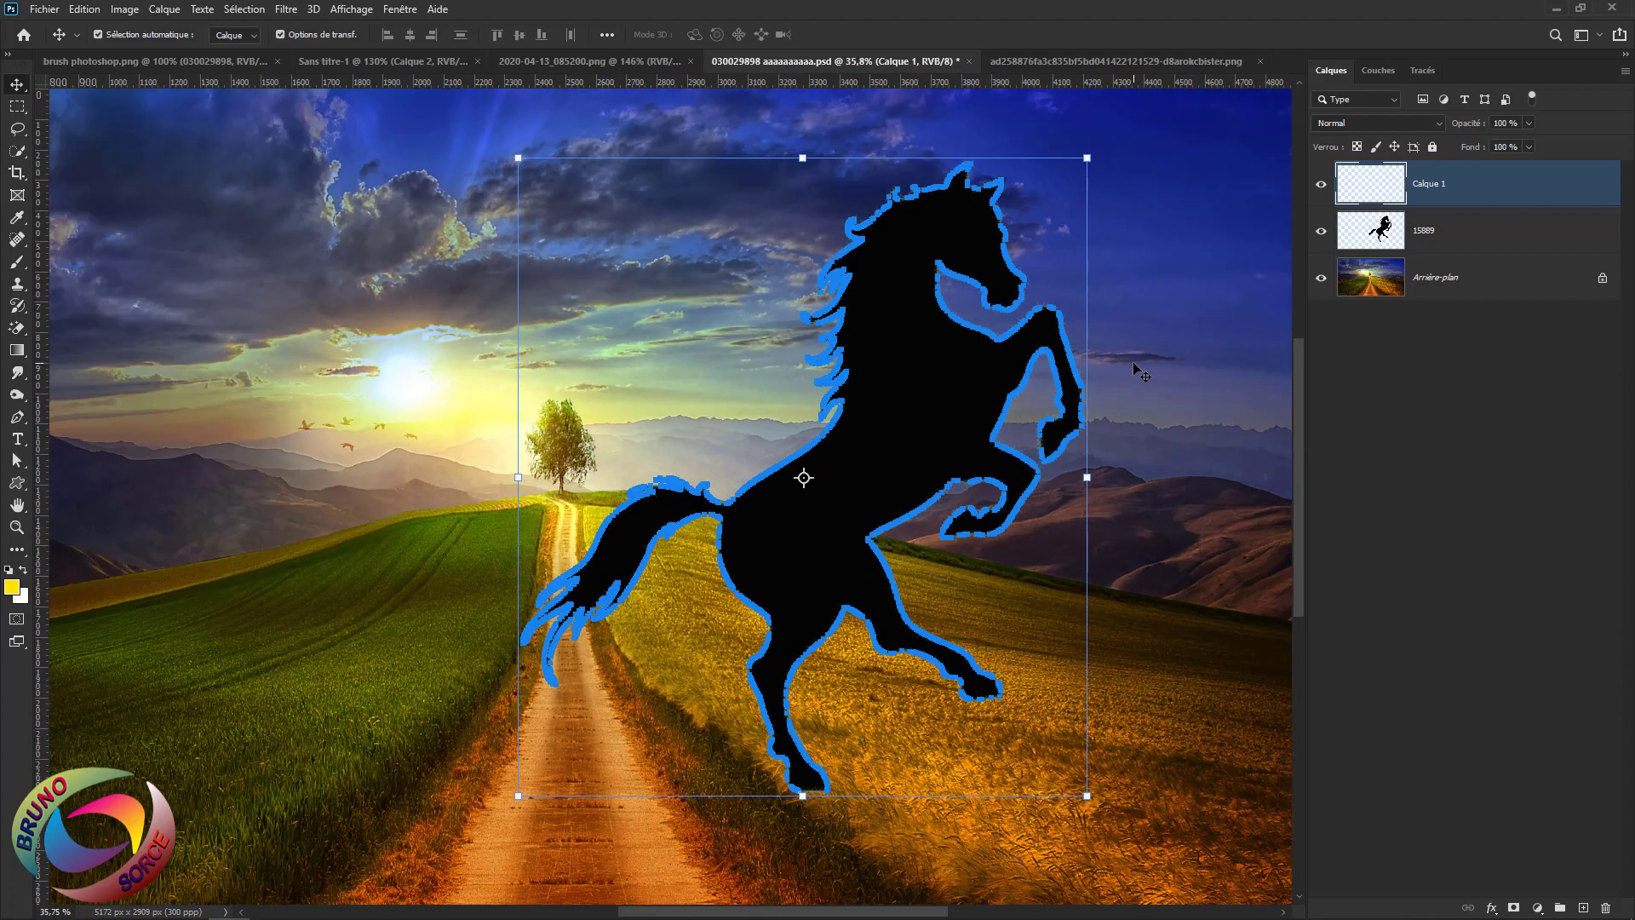
{"action": "scroll", "coordinate": [1133, 363], "scroll_direction": "down", "scroll_amount": 1}
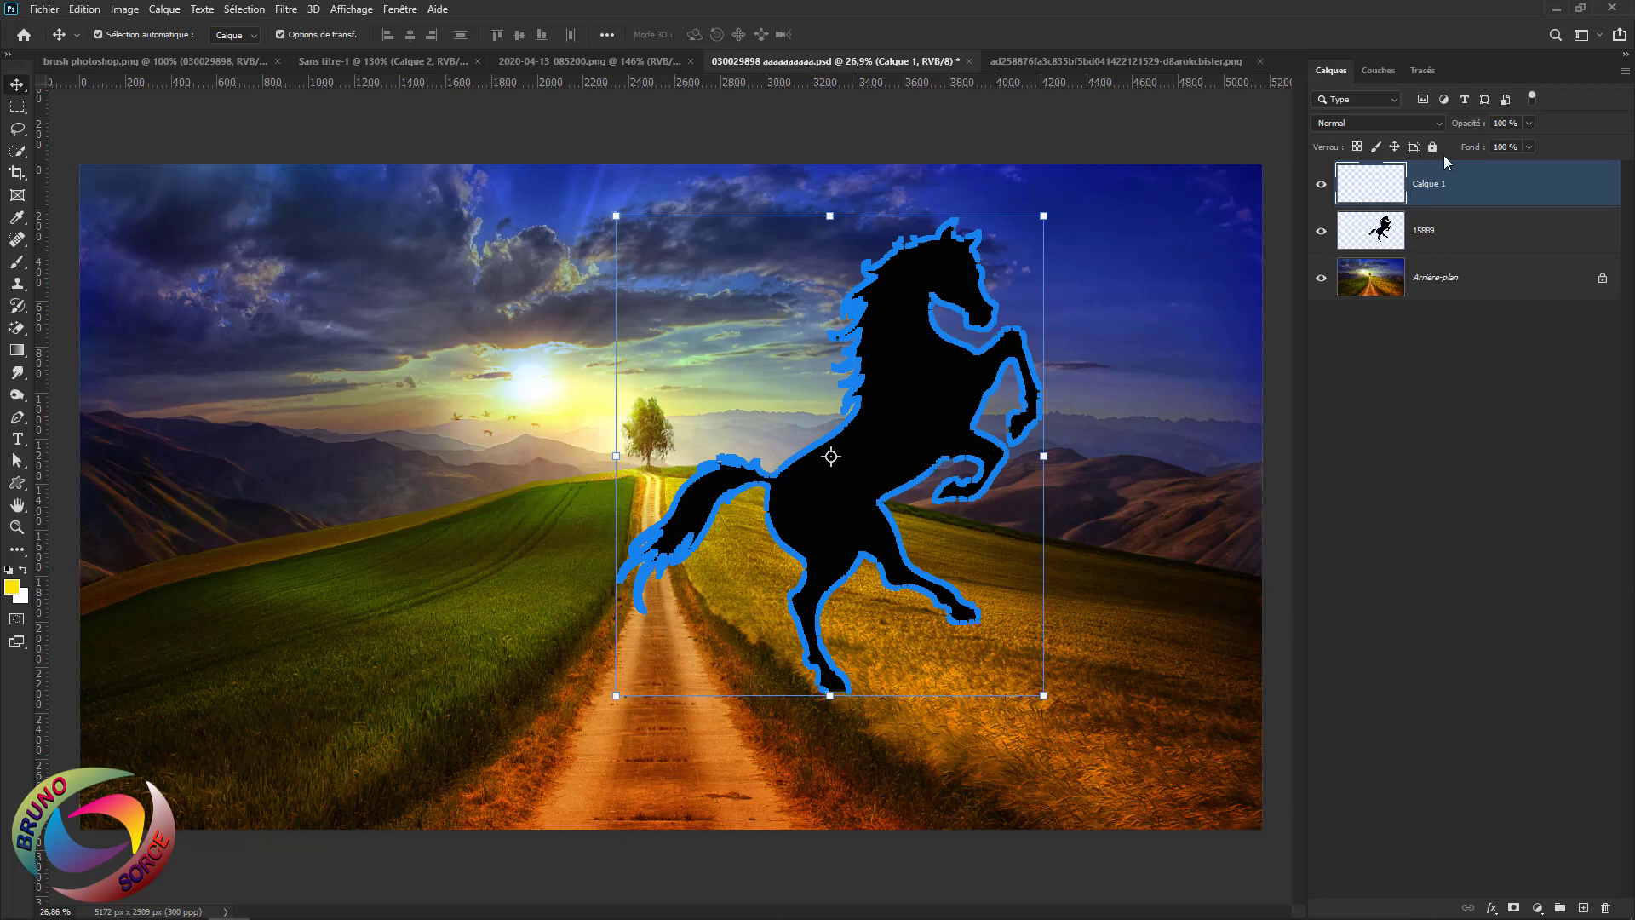
Delete the horse's work path and return to the layer list
{"action": "left_click", "coordinate": [1422, 71]}
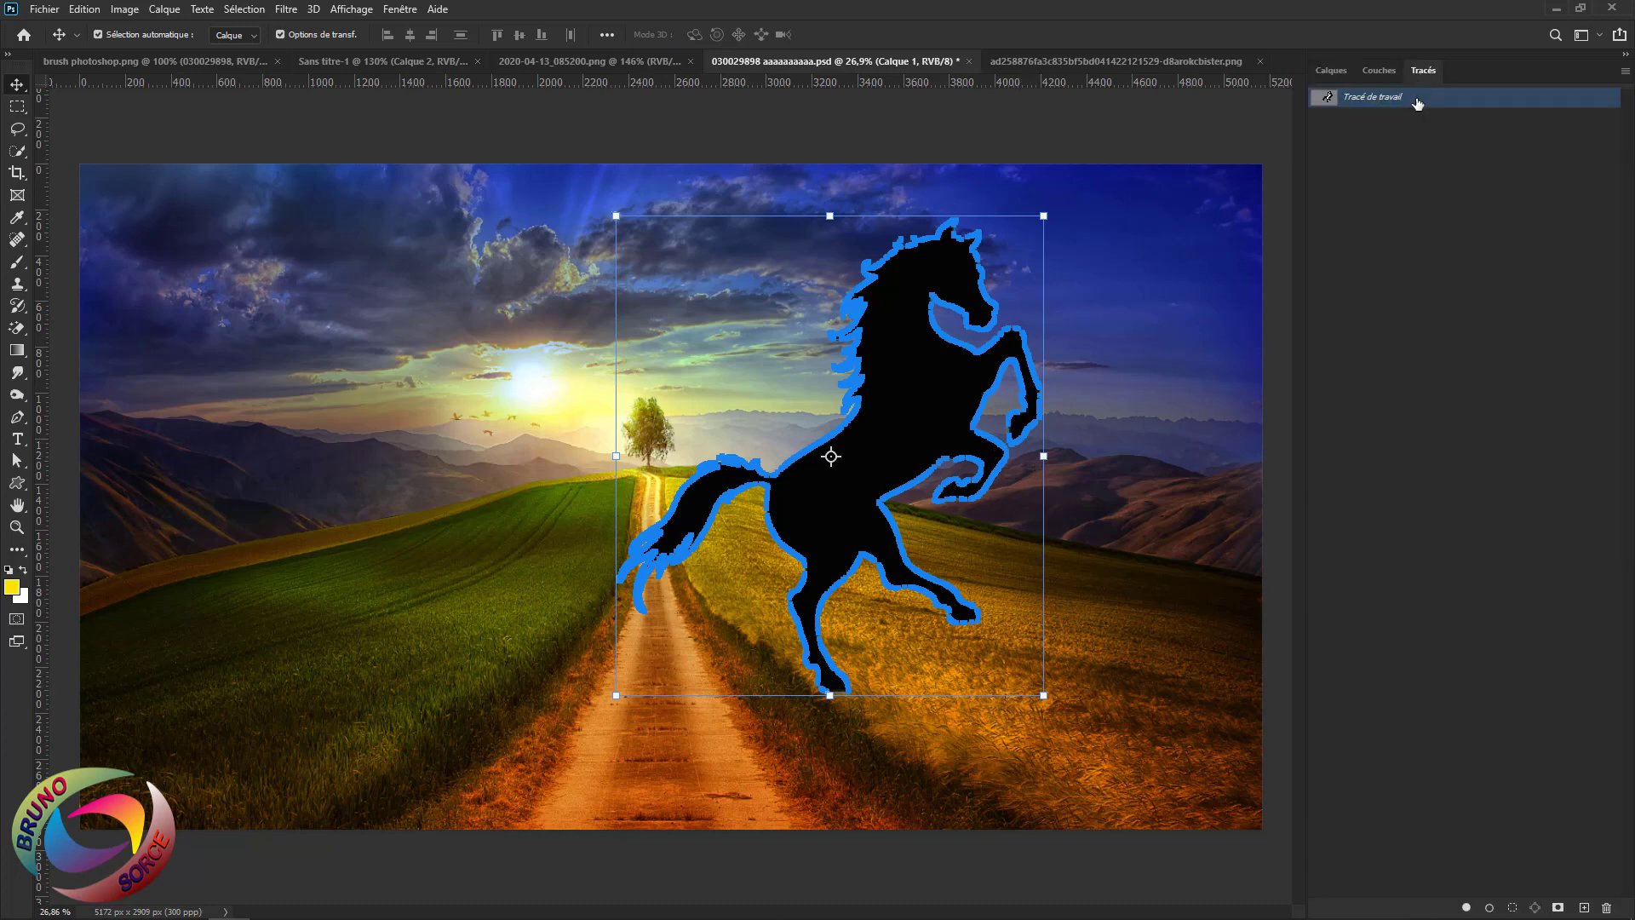
{"action": "left_click_drag", "start_coordinate": [1417, 102], "coordinate": [1607, 908]}
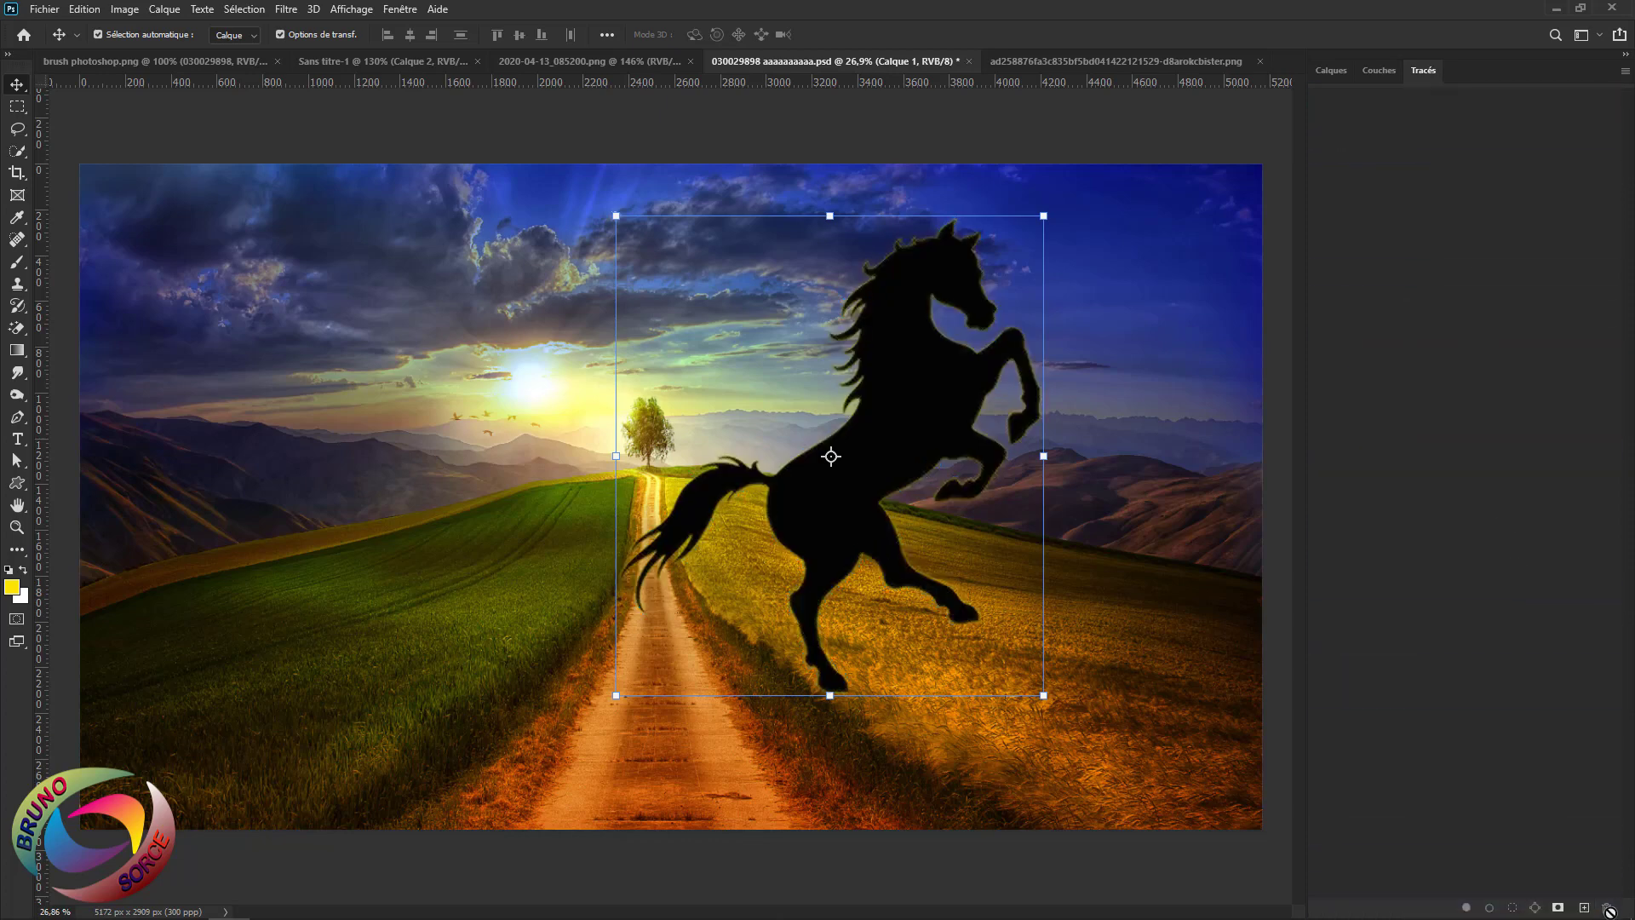
{"action": "left_click", "coordinate": [1331, 69]}
Add a Color Overlay layer effect to the brush outline on Calque 1
{"action": "scroll", "coordinate": [1085, 356], "scroll_direction": "up", "scroll_amount": 2}
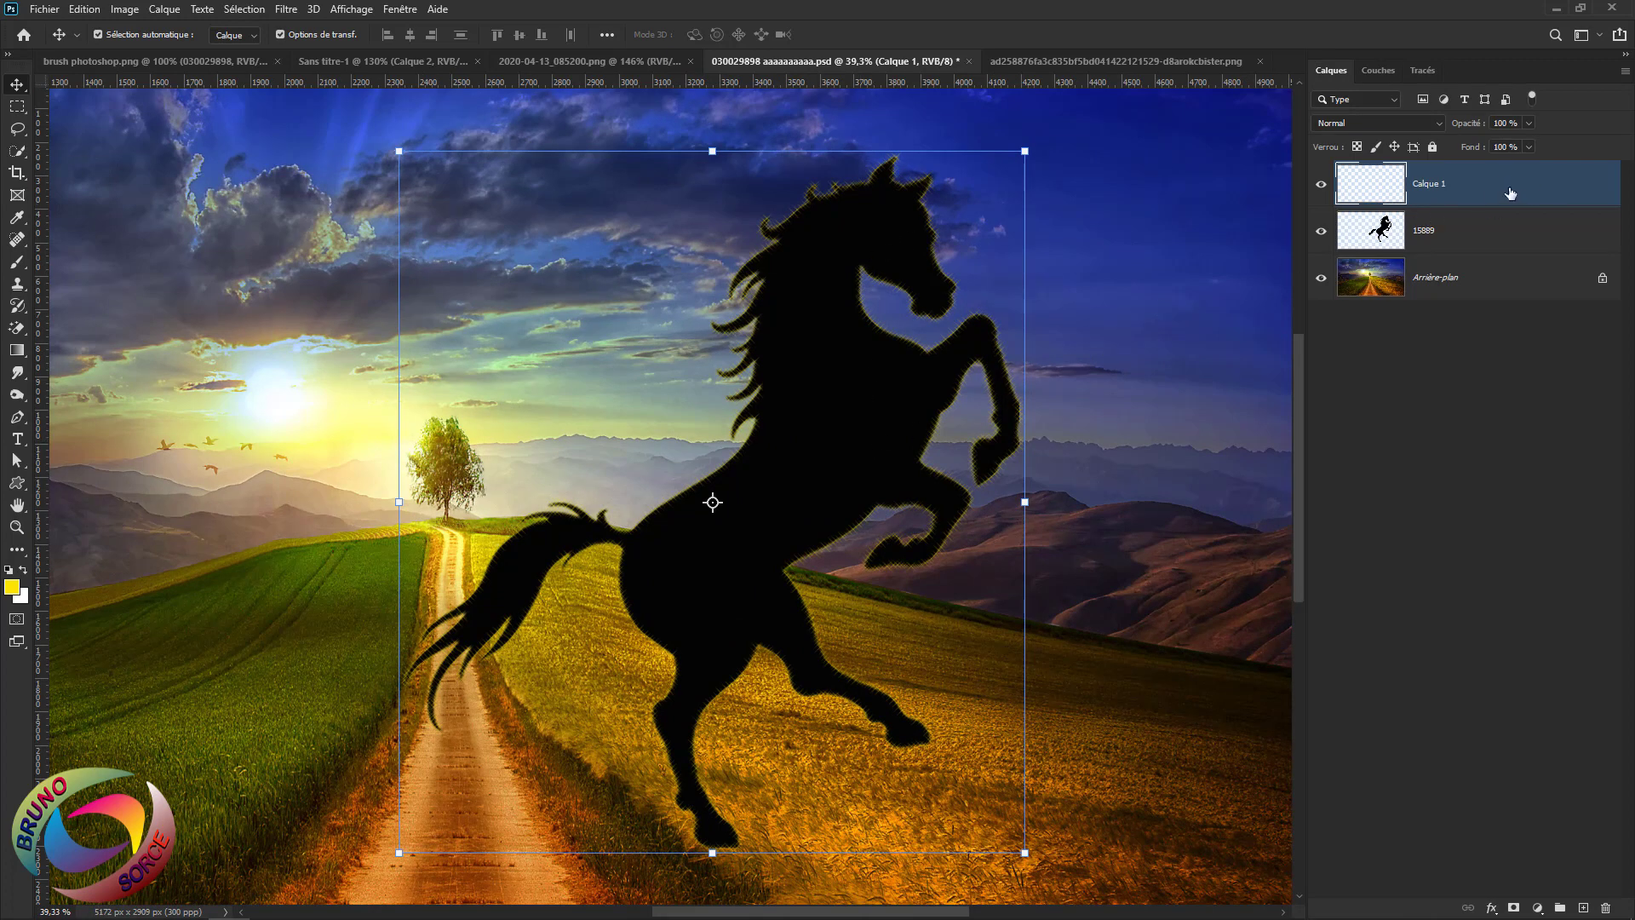
{"action": "double_click", "coordinate": [1572, 189]}
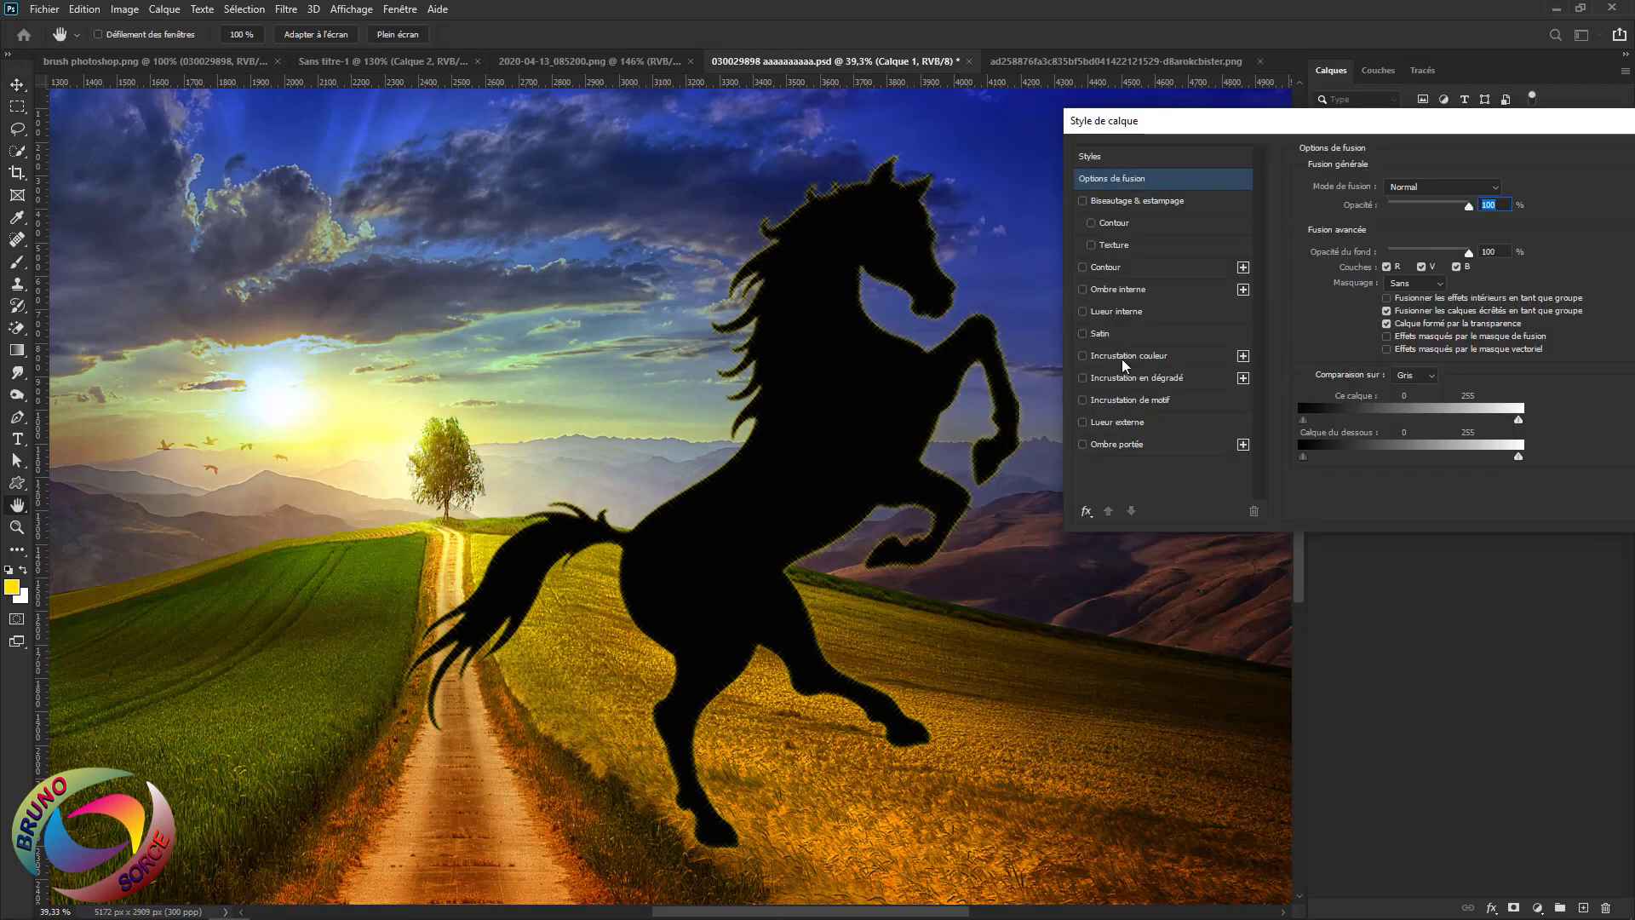
{"action": "left_click", "coordinate": [1122, 356]}
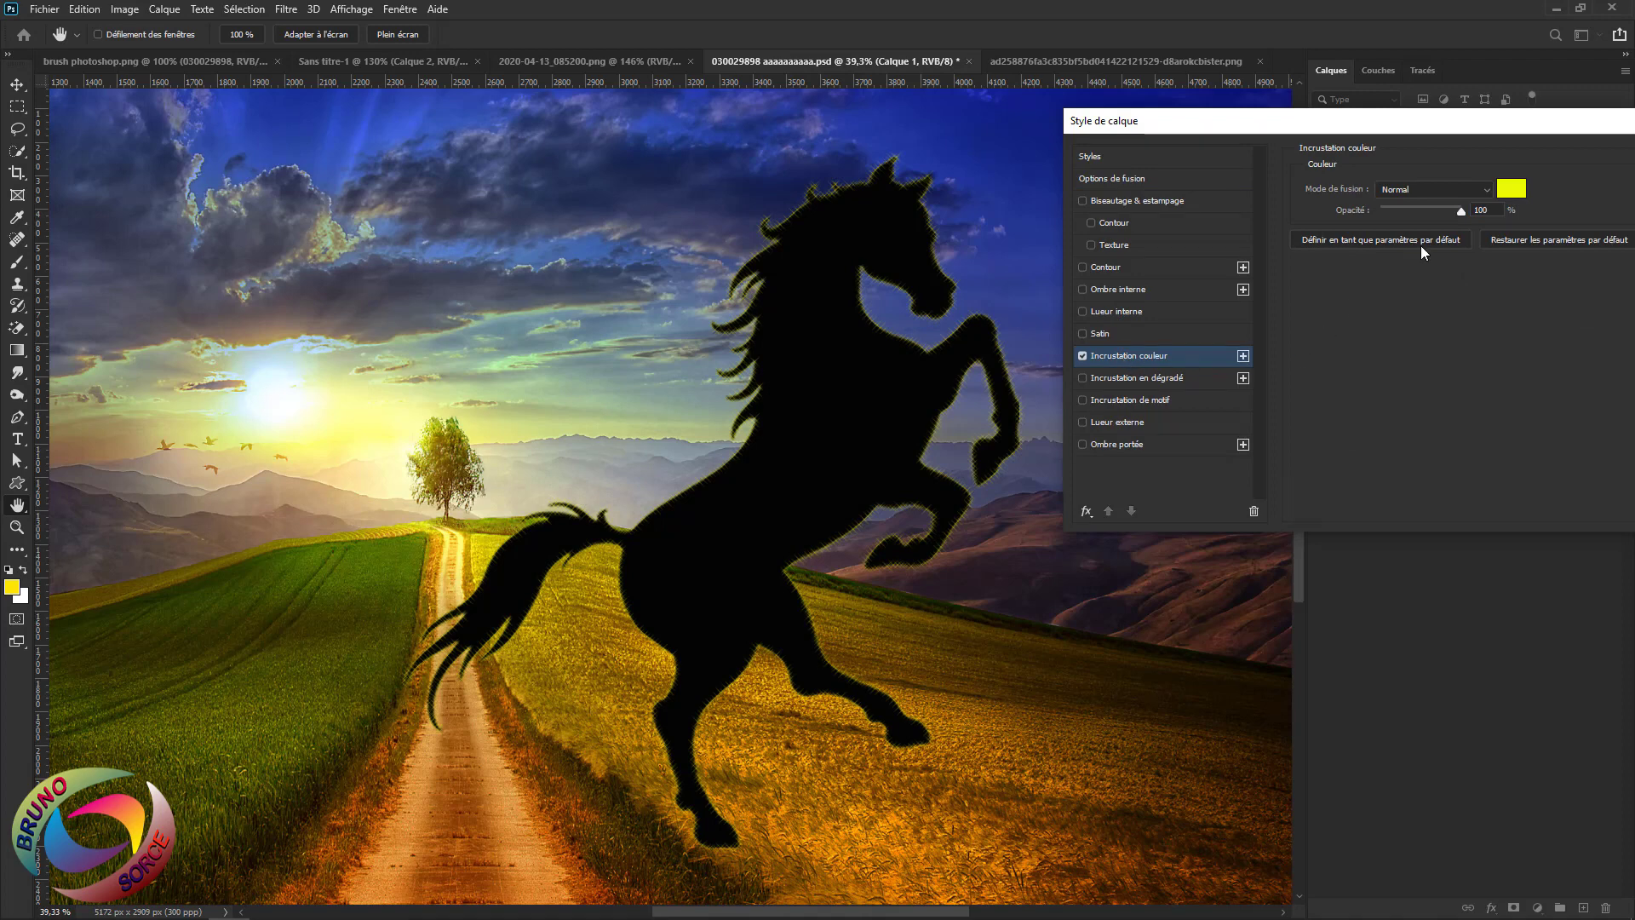
Try red, blue, green and cyan as the brush outline's overlay colour, settle on yellow f9f006, and apply the layer style
{"action": "left_click", "coordinate": [1510, 189]}
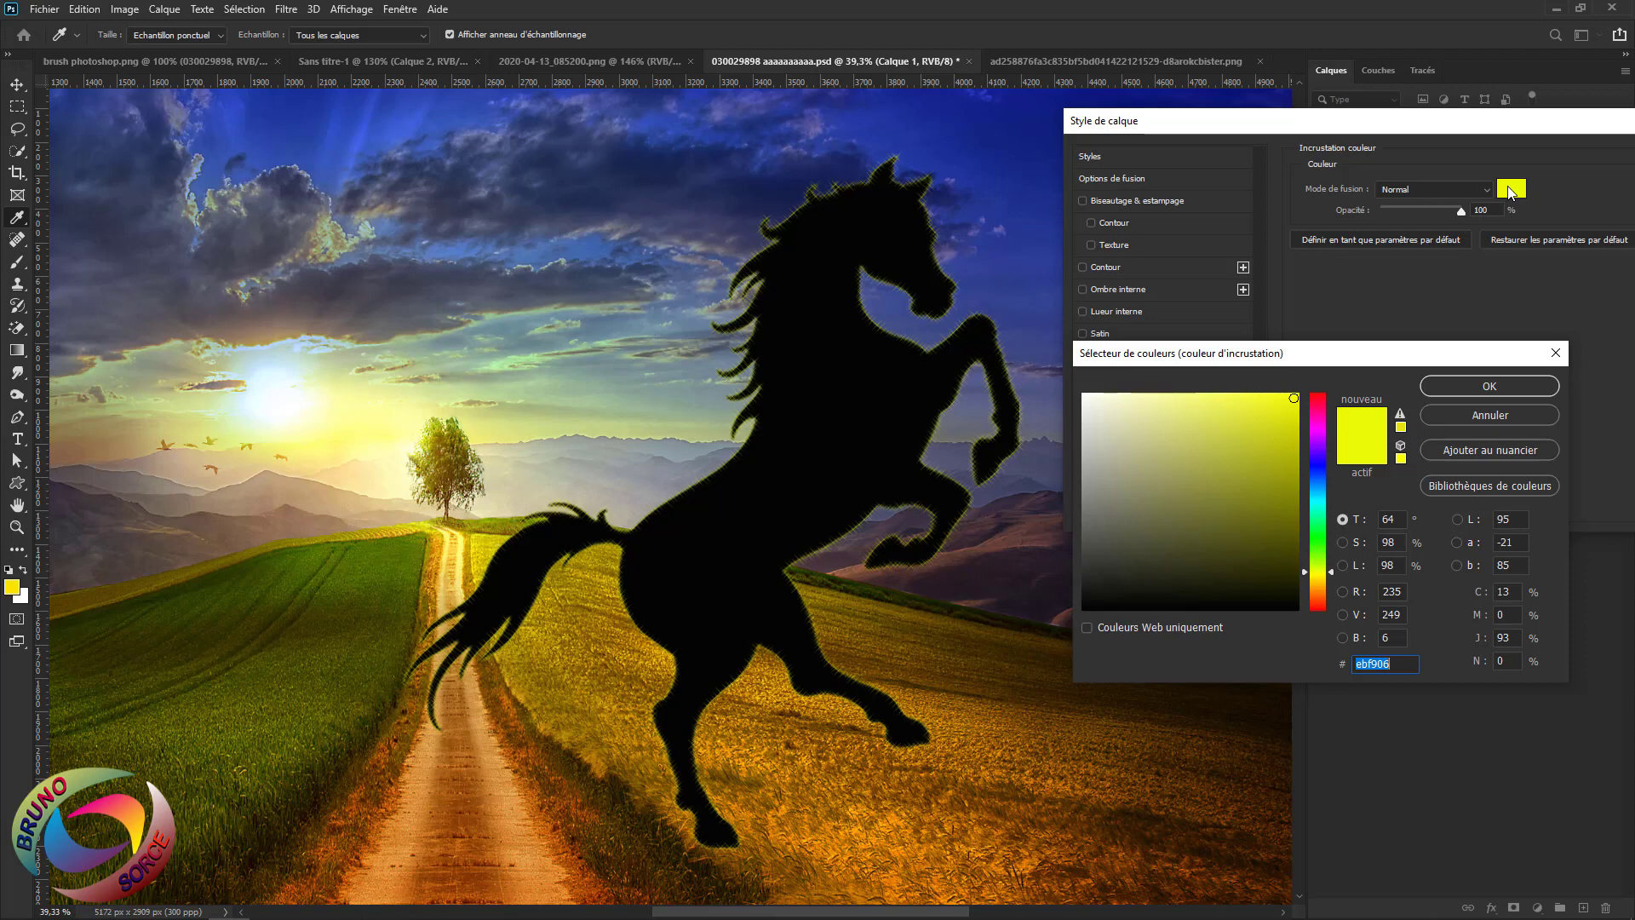
{"action": "left_click", "coordinate": [1319, 401]}
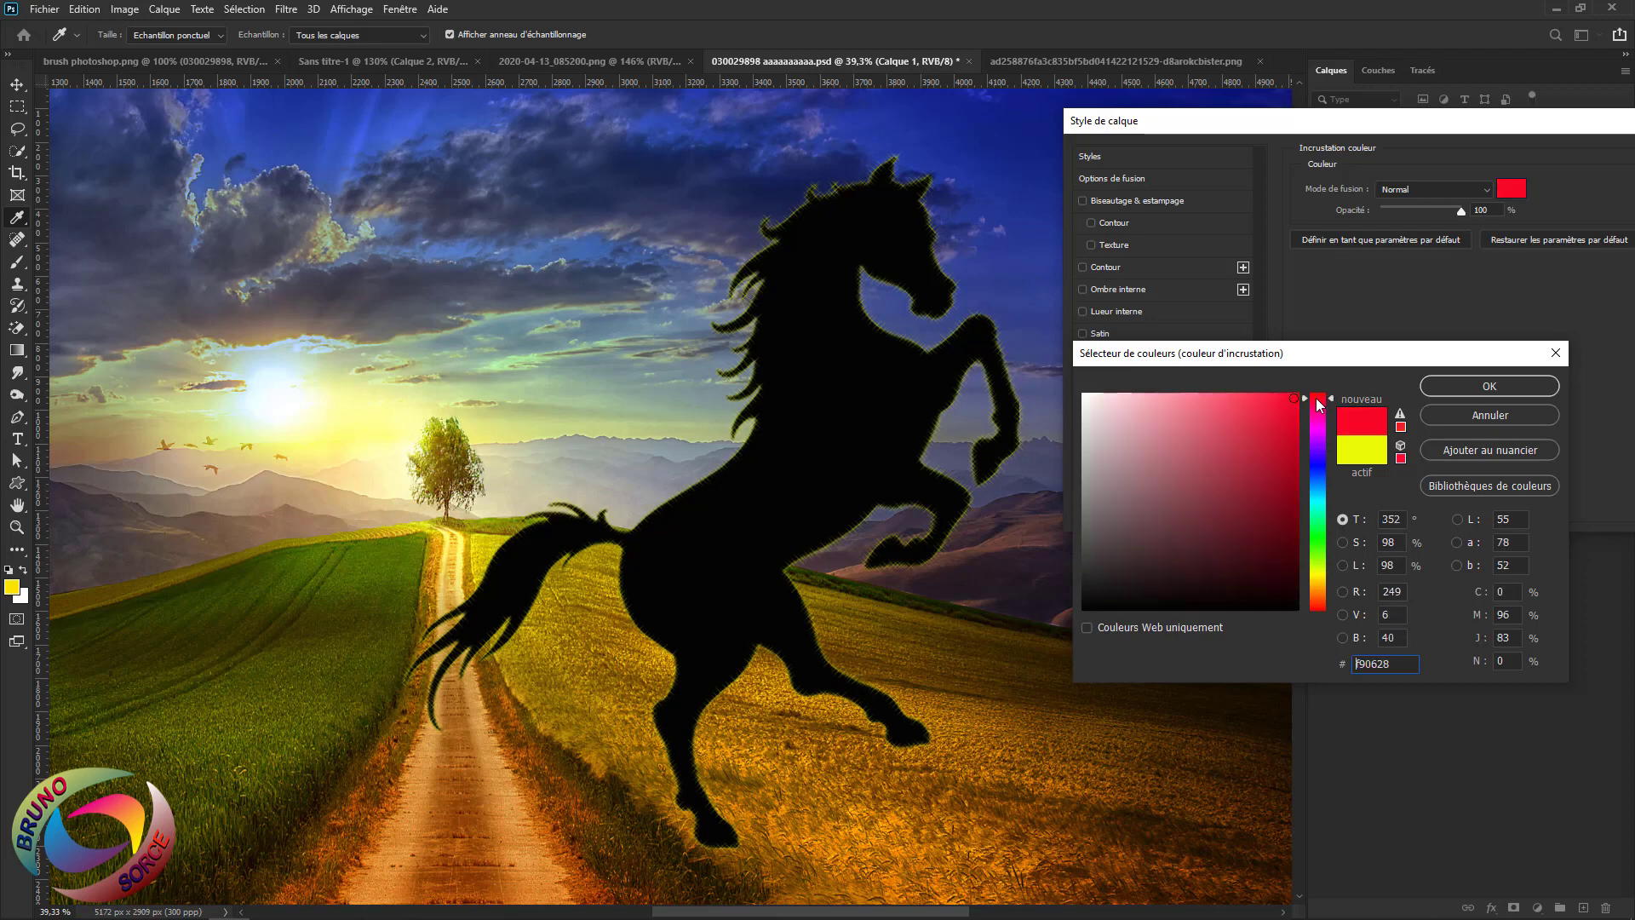
{"action": "left_click", "coordinate": [1320, 471]}
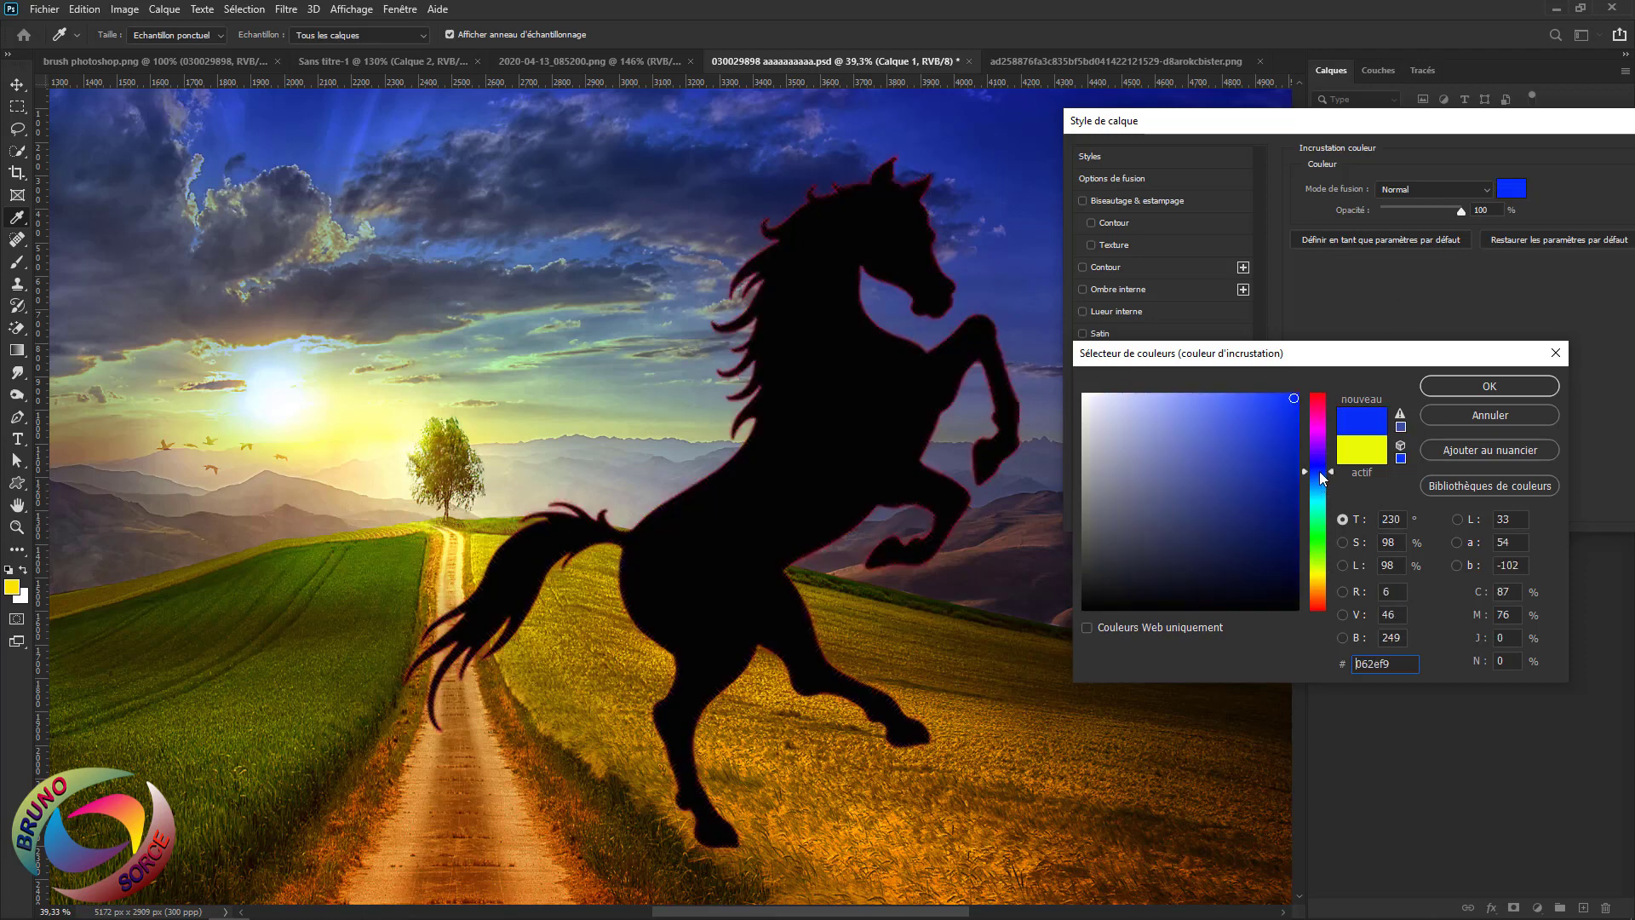
{"action": "left_click", "coordinate": [1317, 545]}
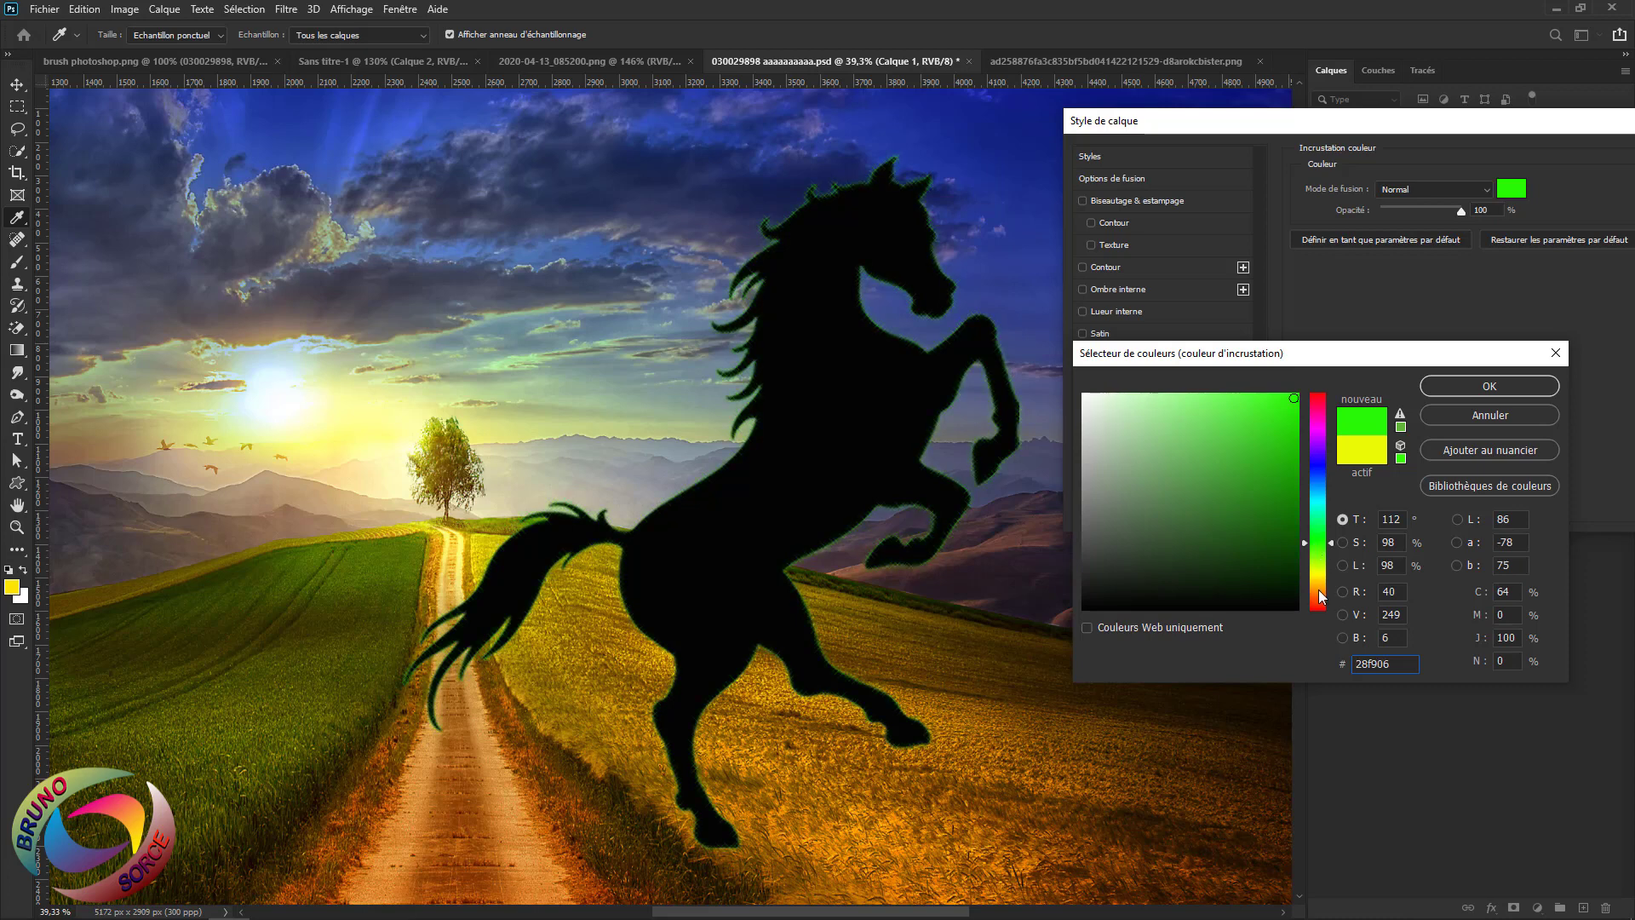
{"action": "left_click", "coordinate": [1317, 574]}
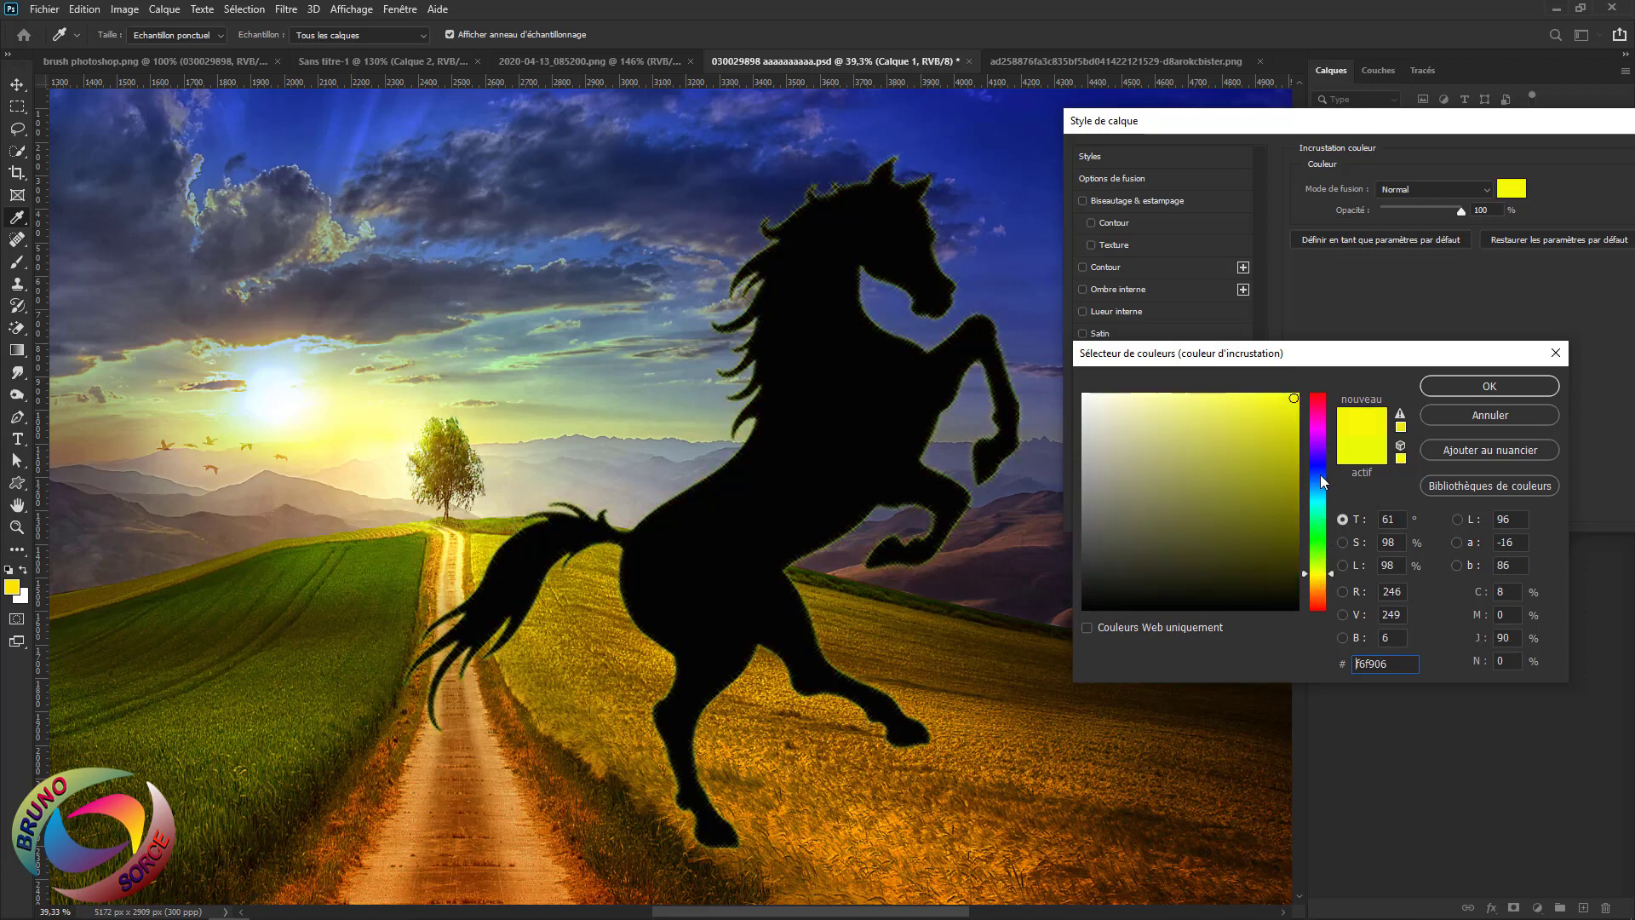
{"action": "left_click", "coordinate": [1319, 399]}
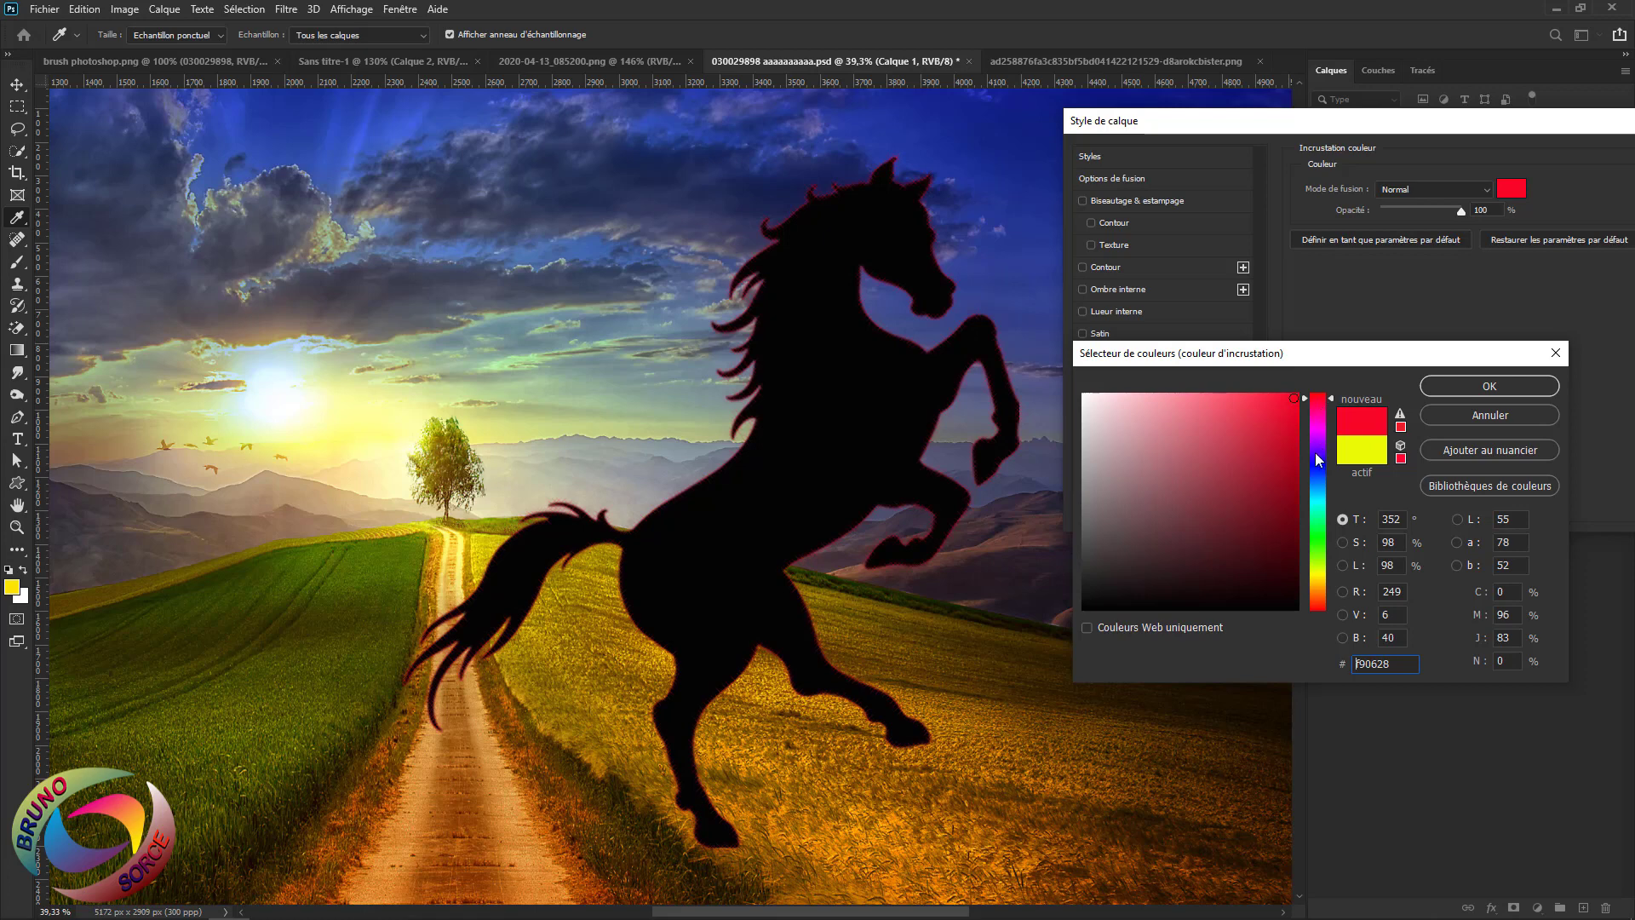
{"action": "left_click", "coordinate": [1315, 501]}
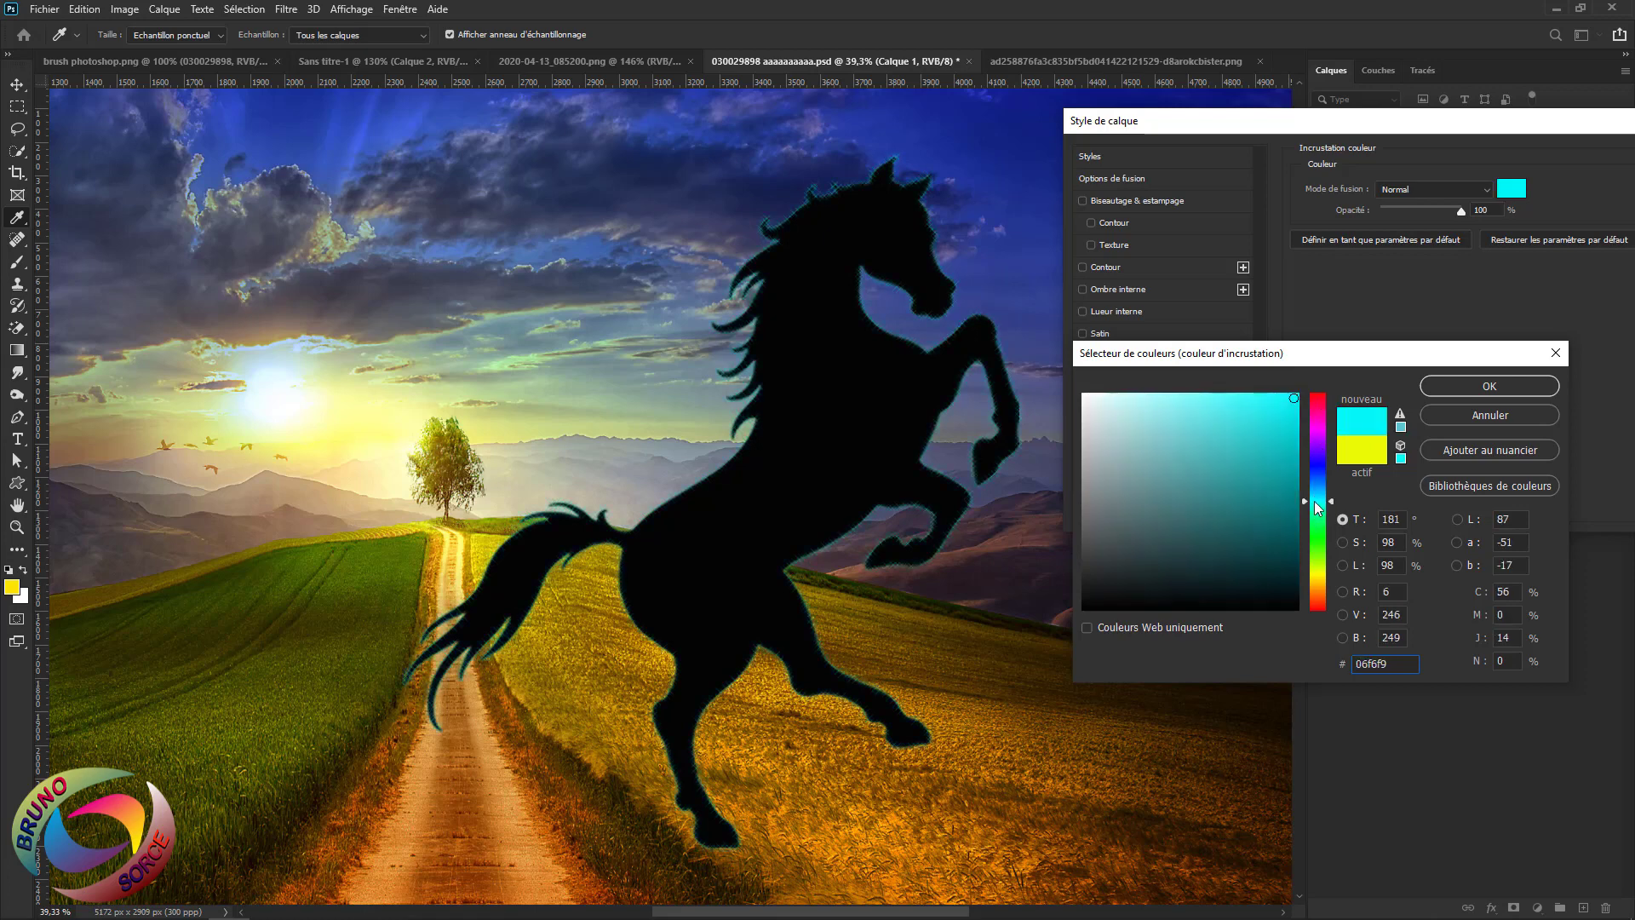
{"action": "left_click", "coordinate": [1320, 575]}
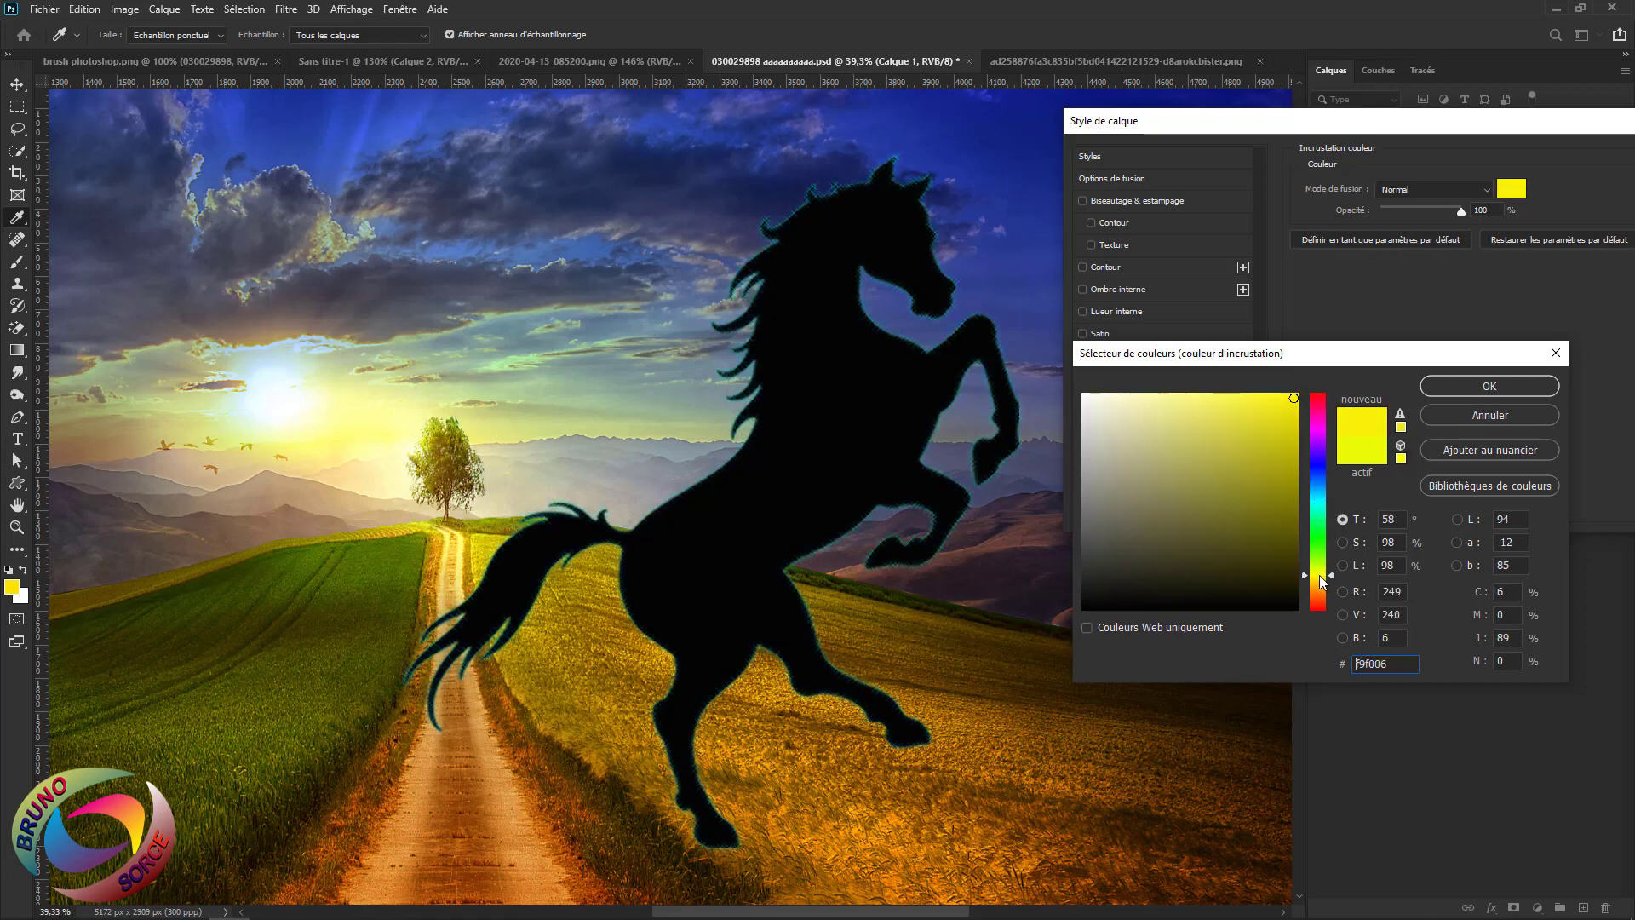
{"action": "left_click", "coordinate": [1499, 383]}
{"action": "left_click_drag", "start_coordinate": [1485, 133], "coordinate": [1358, 136]}
{"action": "left_click", "coordinate": [1556, 160]}
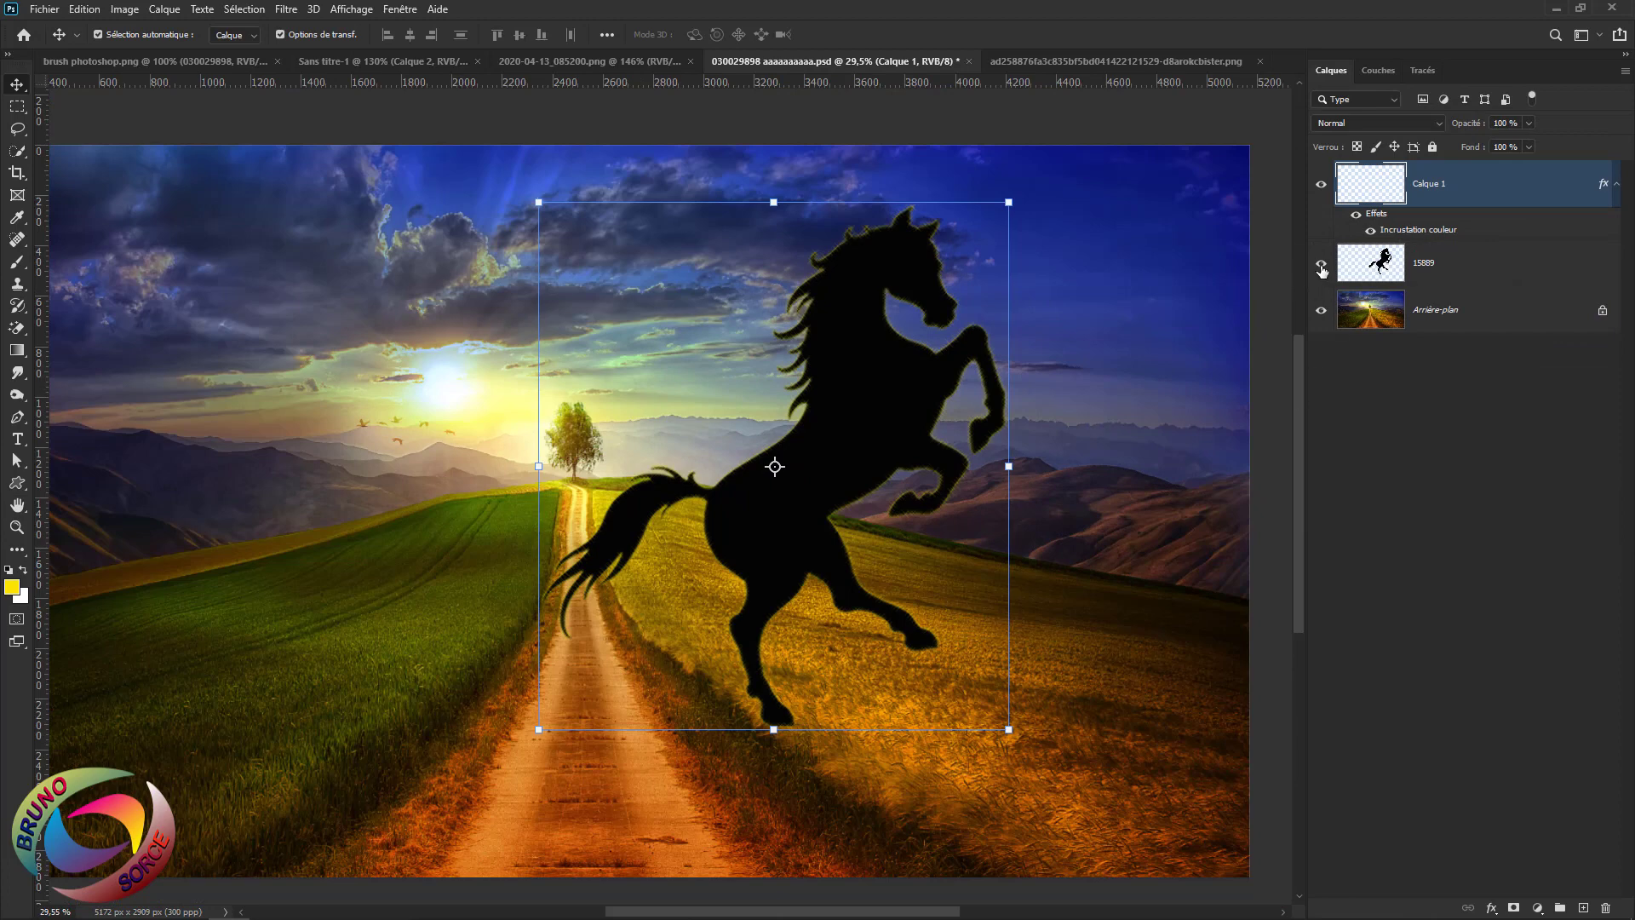
Hide horse layer 15889 and examine the brush outline alone against the landscape
{"action": "left_click", "coordinate": [1421, 267]}
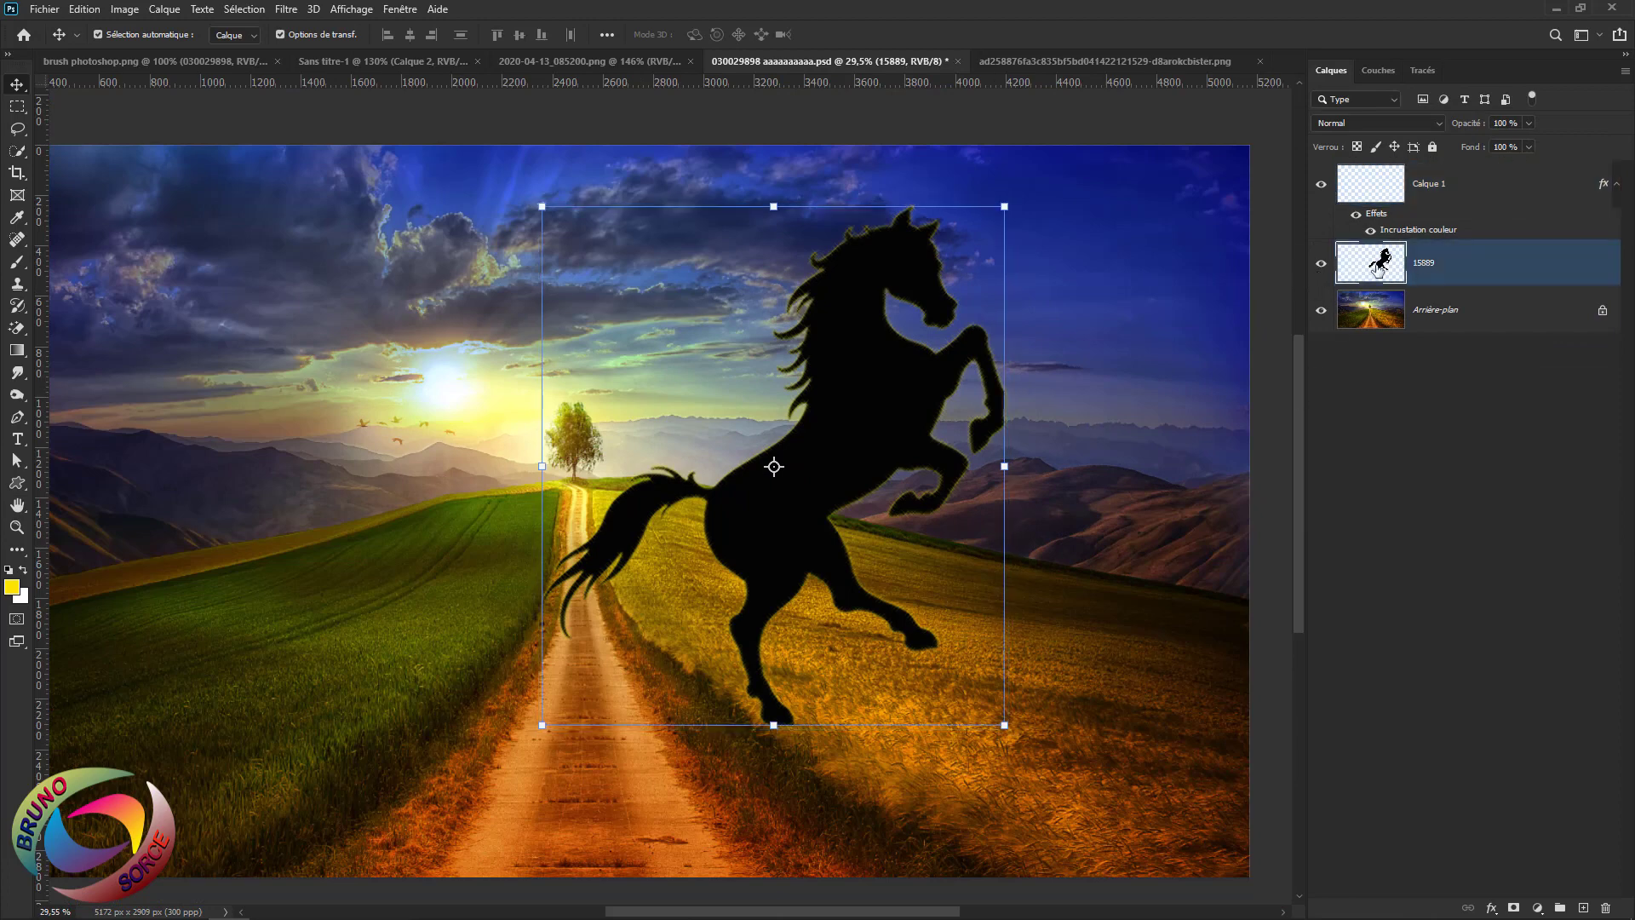
{"action": "left_click", "coordinate": [1322, 269]}
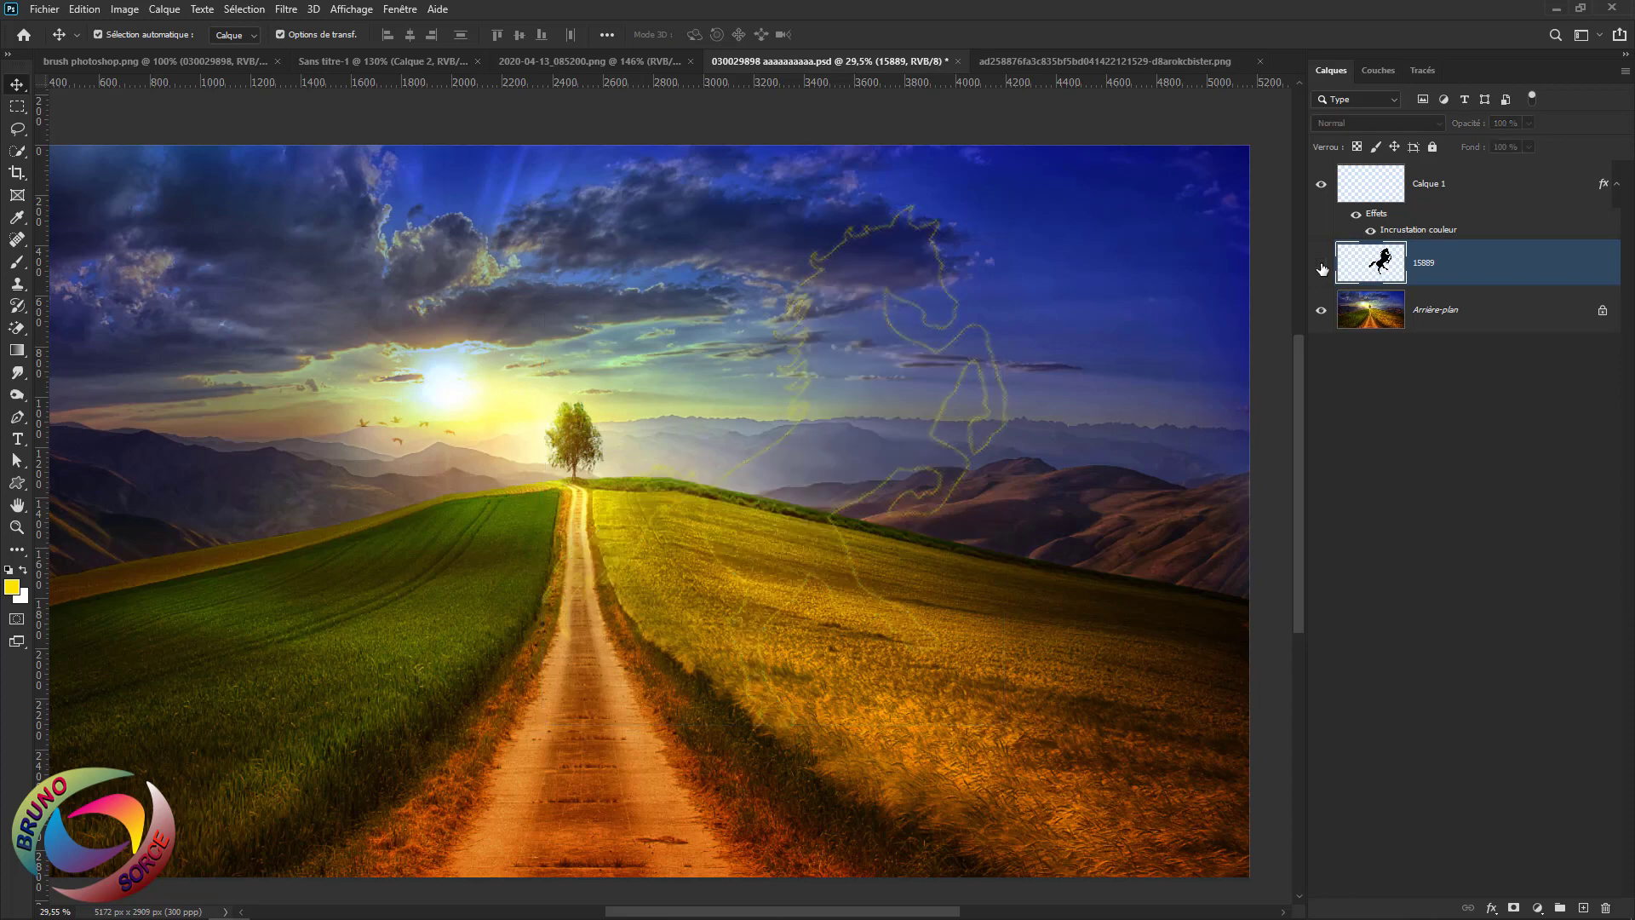
{"action": "scroll", "coordinate": [851, 450], "scroll_direction": "up", "scroll_amount": 3}
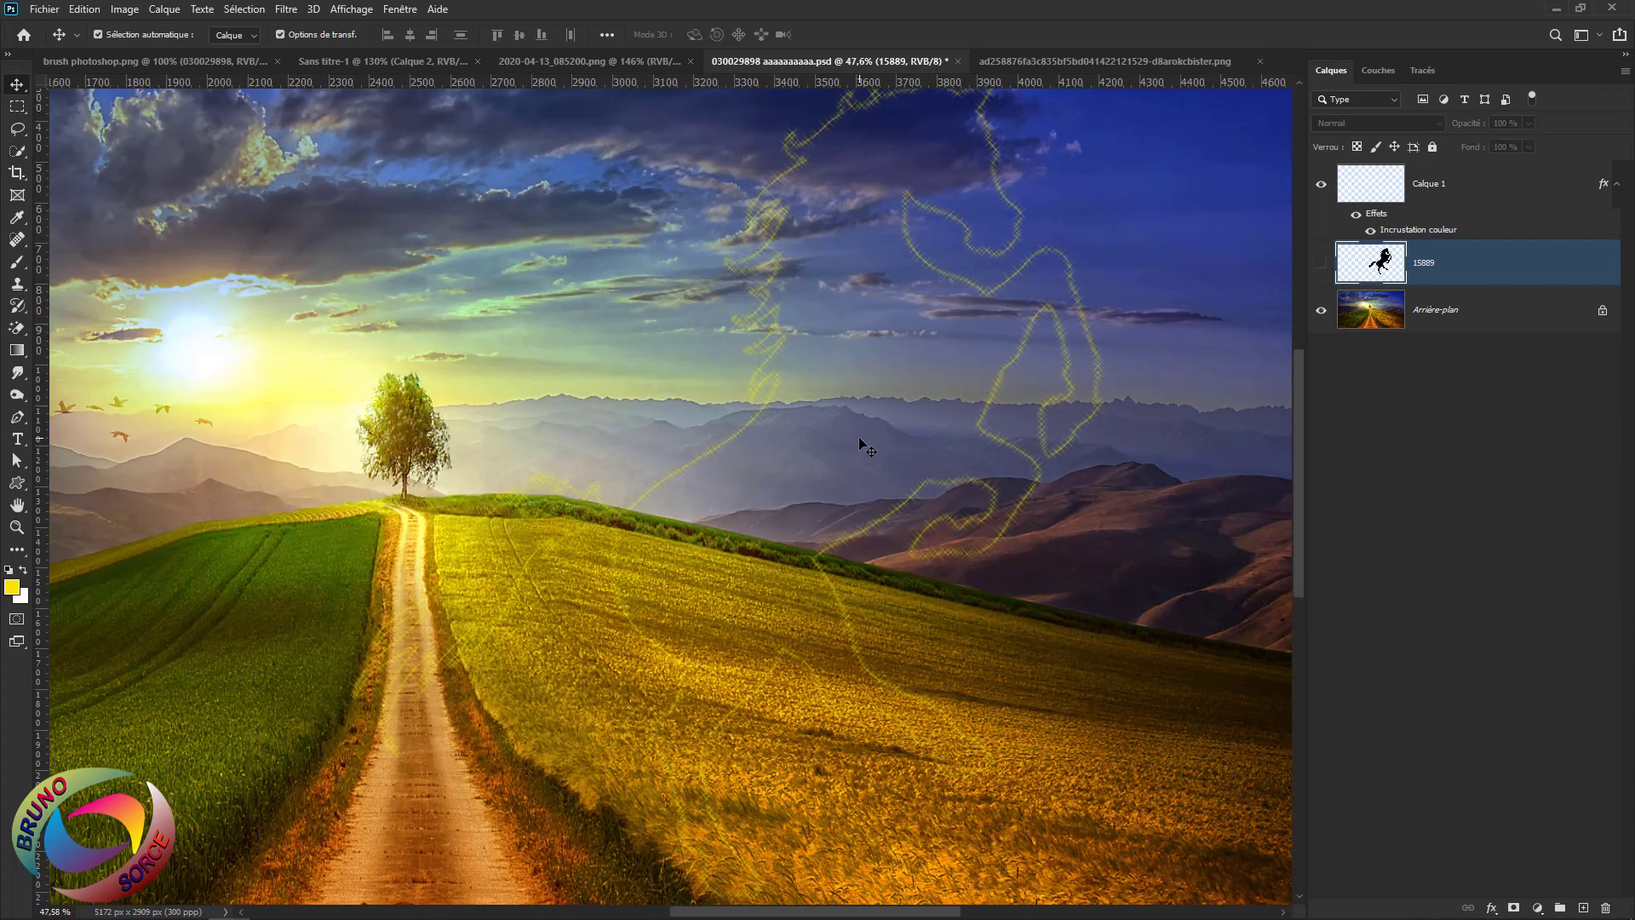
{"action": "scroll", "coordinate": [859, 436], "scroll_direction": "down", "scroll_amount": 2}
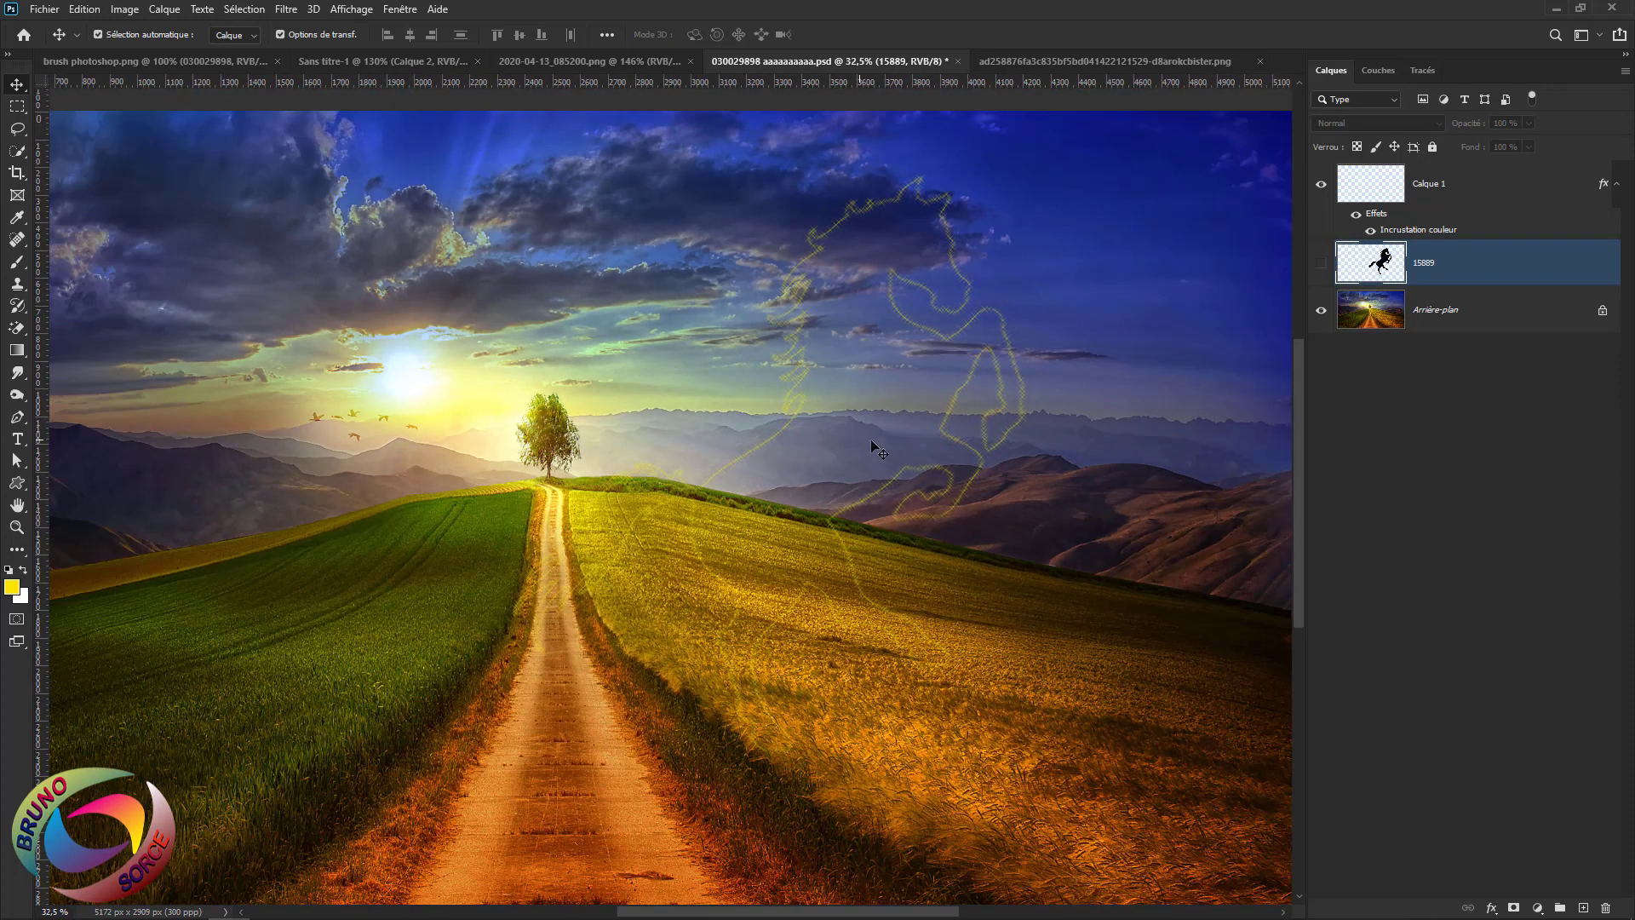